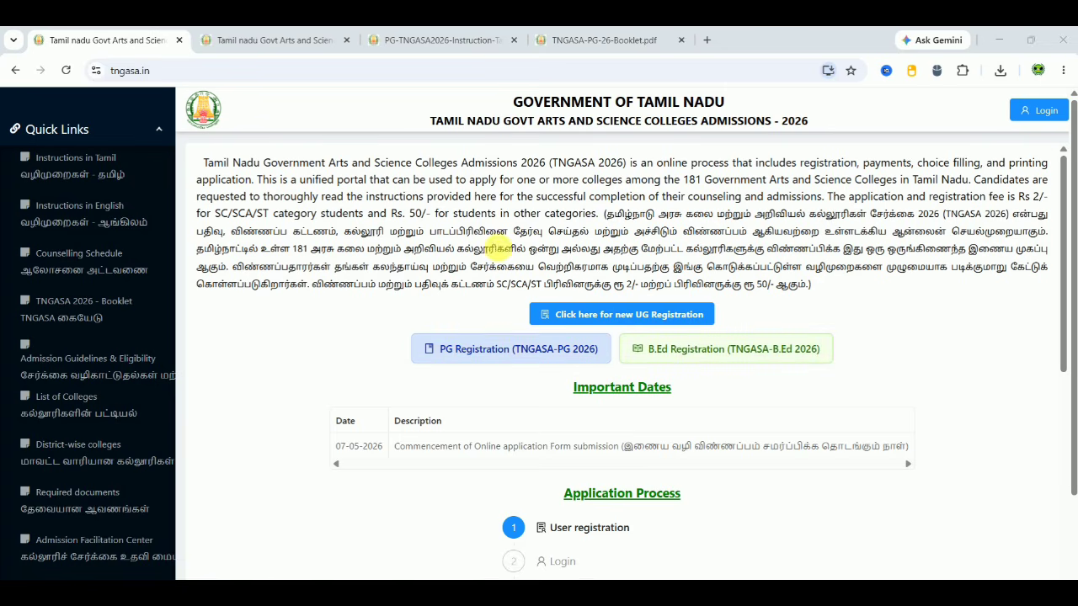
Step: Switch to the pg.tngasa.in tab showing the TNGASA PG 2026 admissions page
click(301, 33)
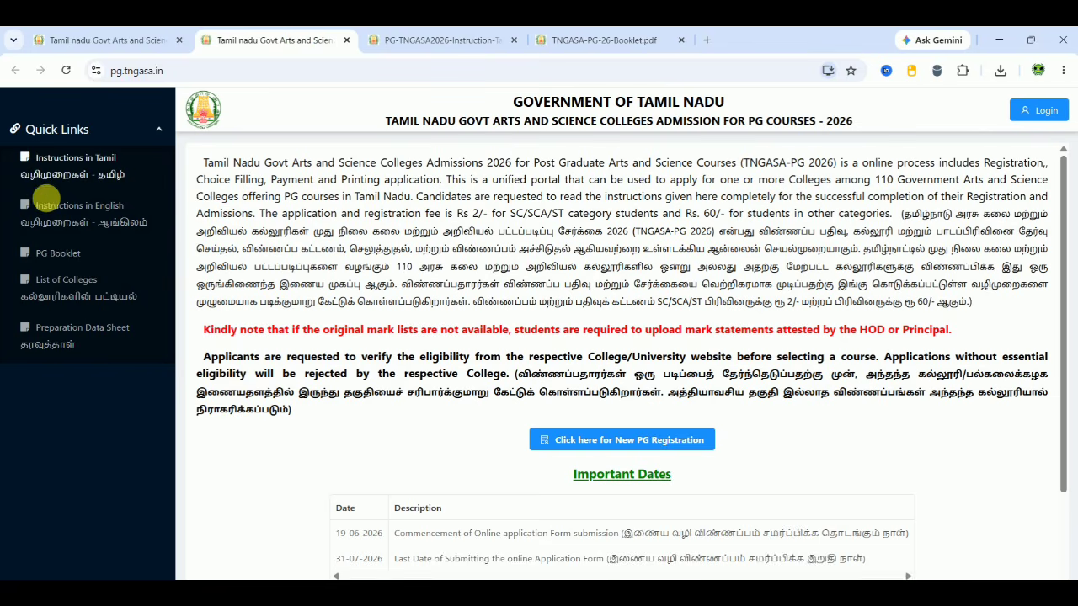
click(95, 172)
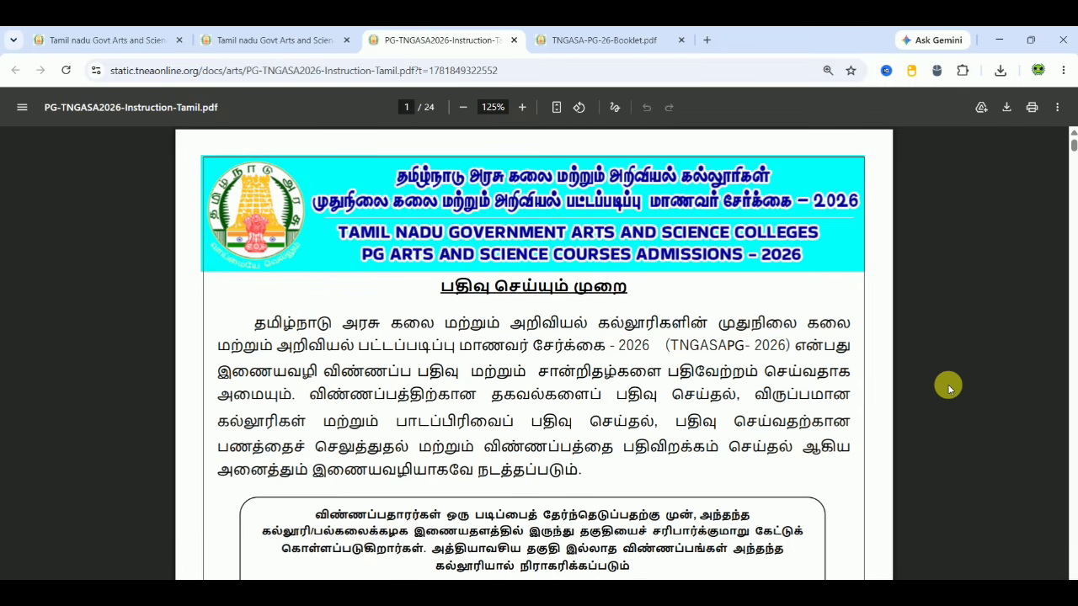
scroll(948, 387, down, 3)
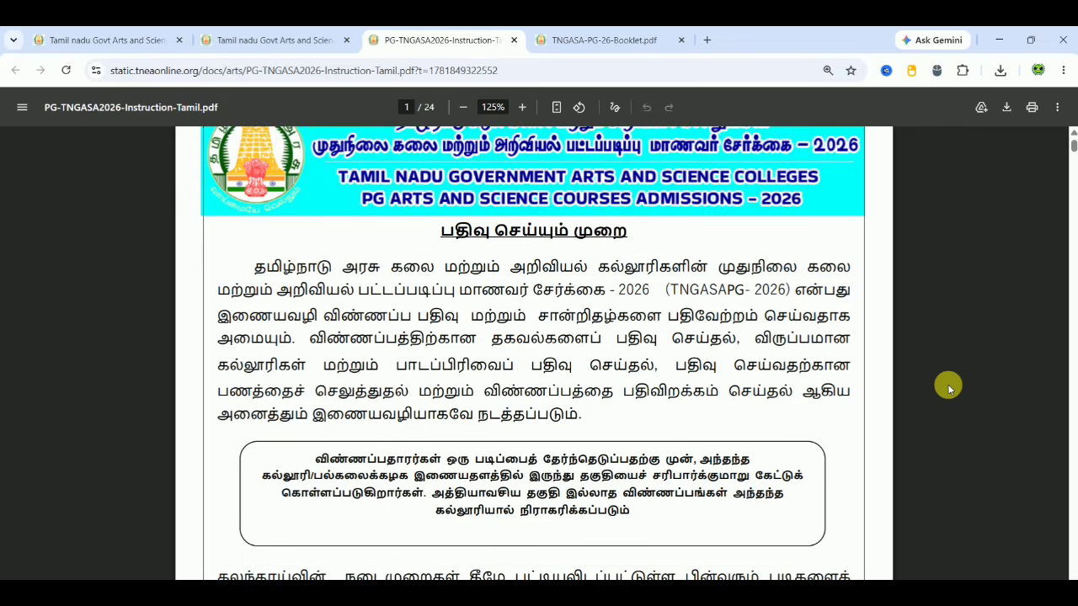
scroll(947, 386, down, 2)
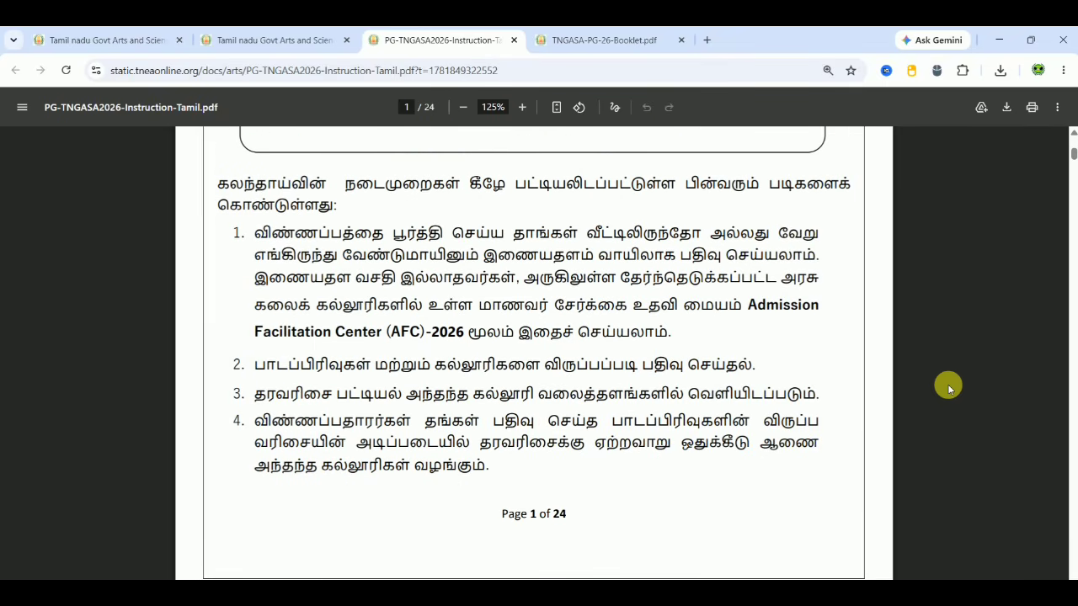
scroll(947, 386, down, 1)
scroll(948, 386, down, 1)
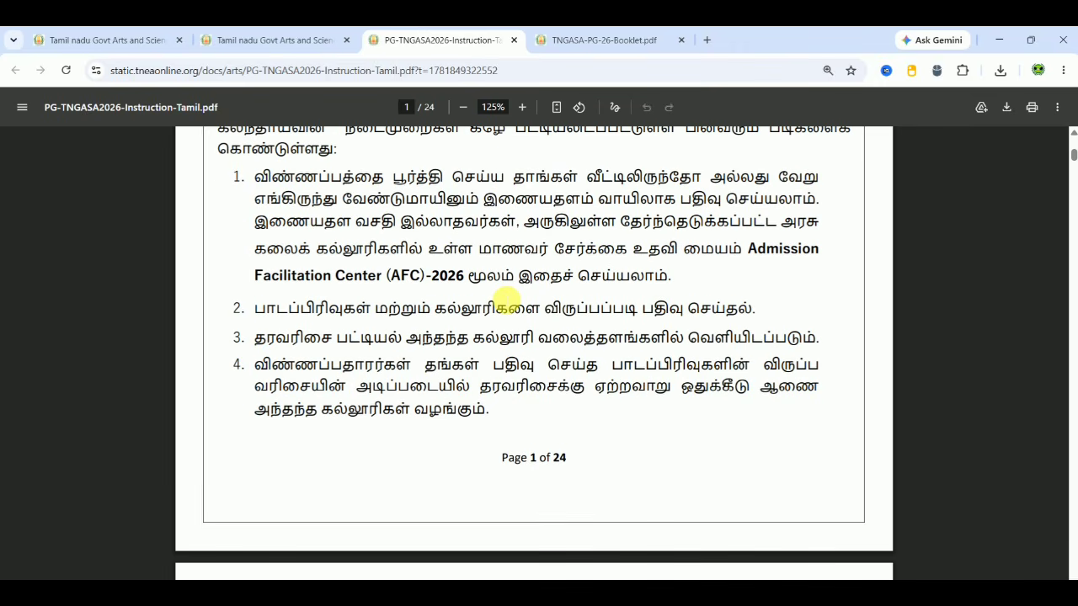
scroll(508, 299, down, 2)
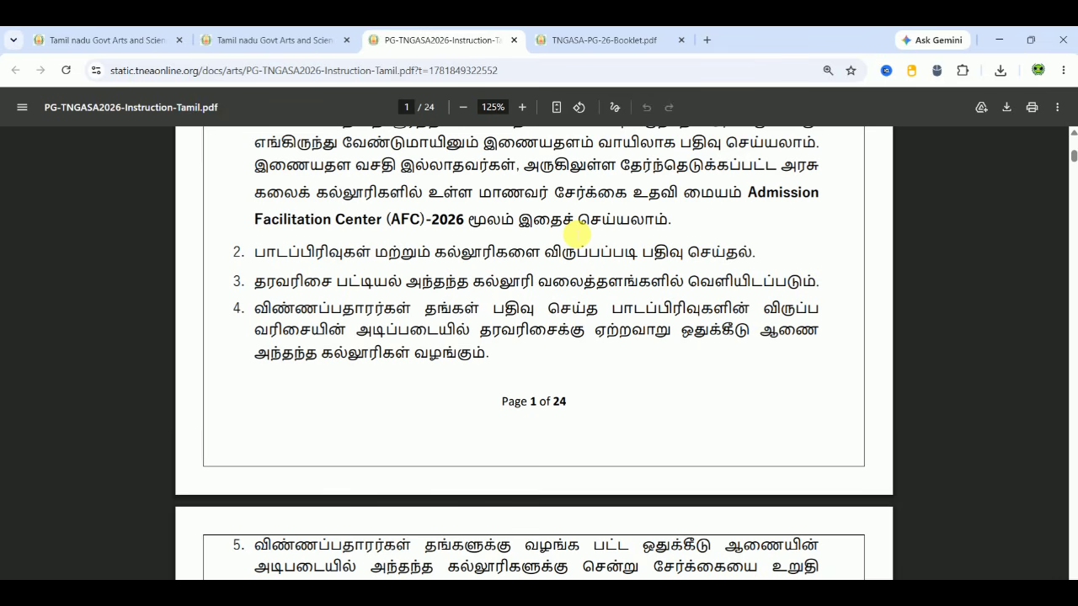
scroll(577, 232, down, 3)
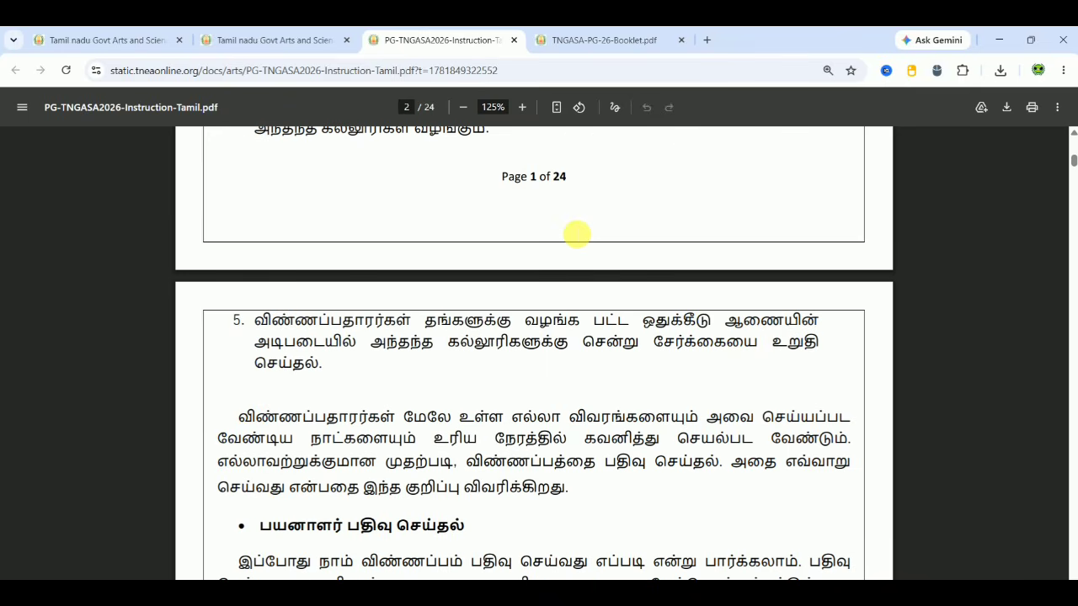
scroll(577, 234, down, 5)
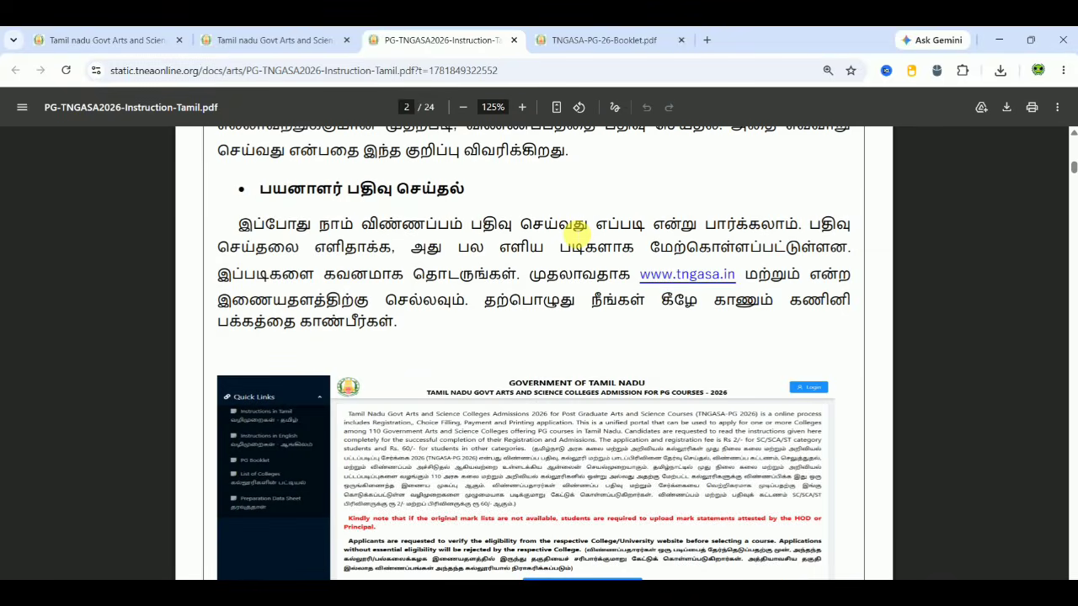
scroll(576, 236, down, 15)
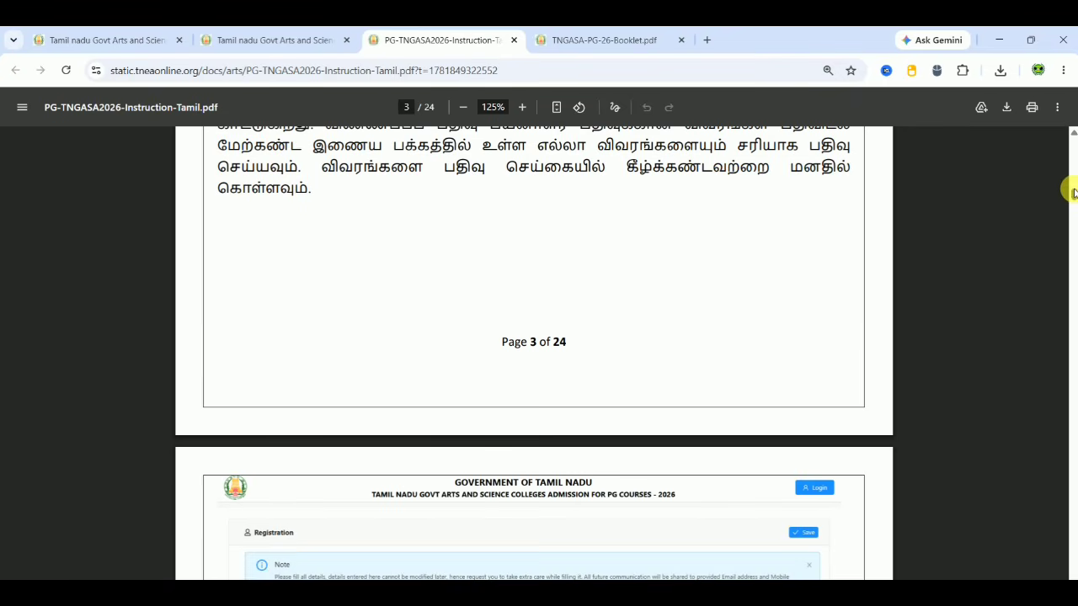
drag(1073, 193, 1030, 452)
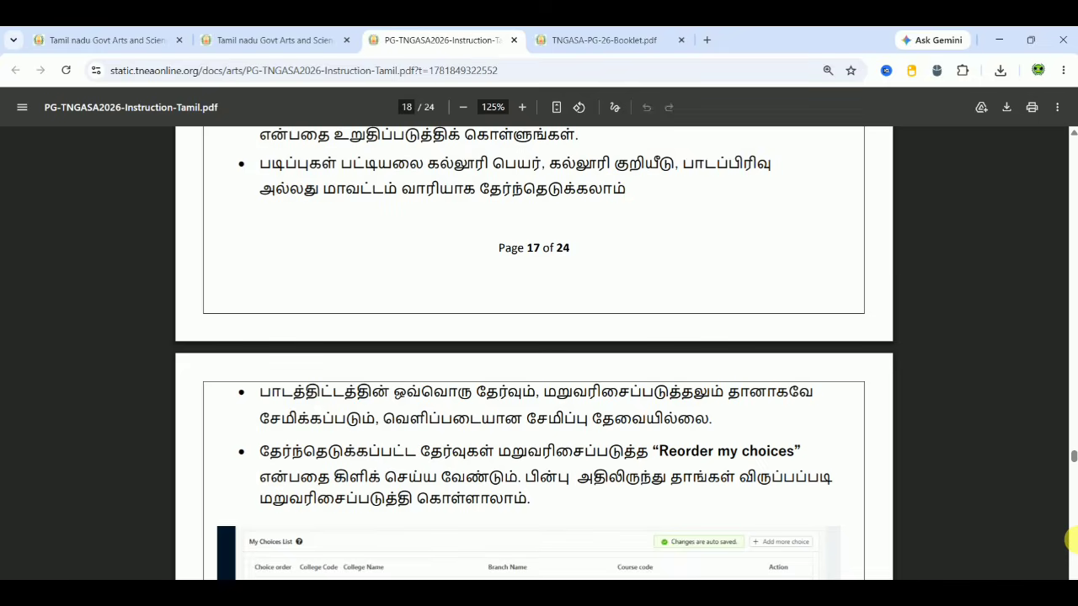
click(1074, 541)
click(1074, 541)
click(1074, 541)
click(286, 40)
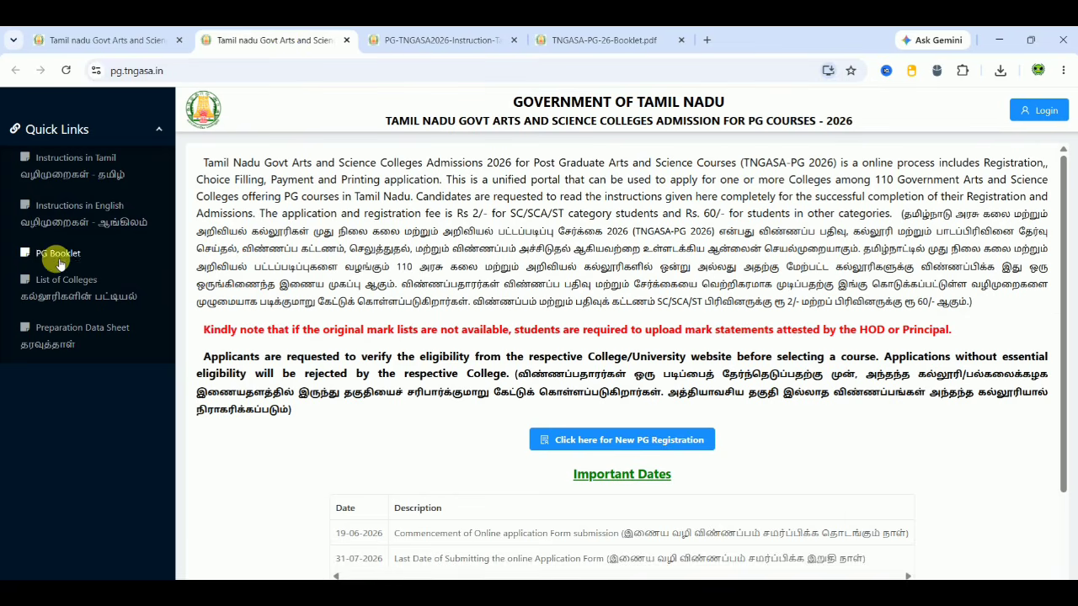
Step: Open the TNGASA-PG-26 booklet tab and scroll through its opening notes
click(559, 38)
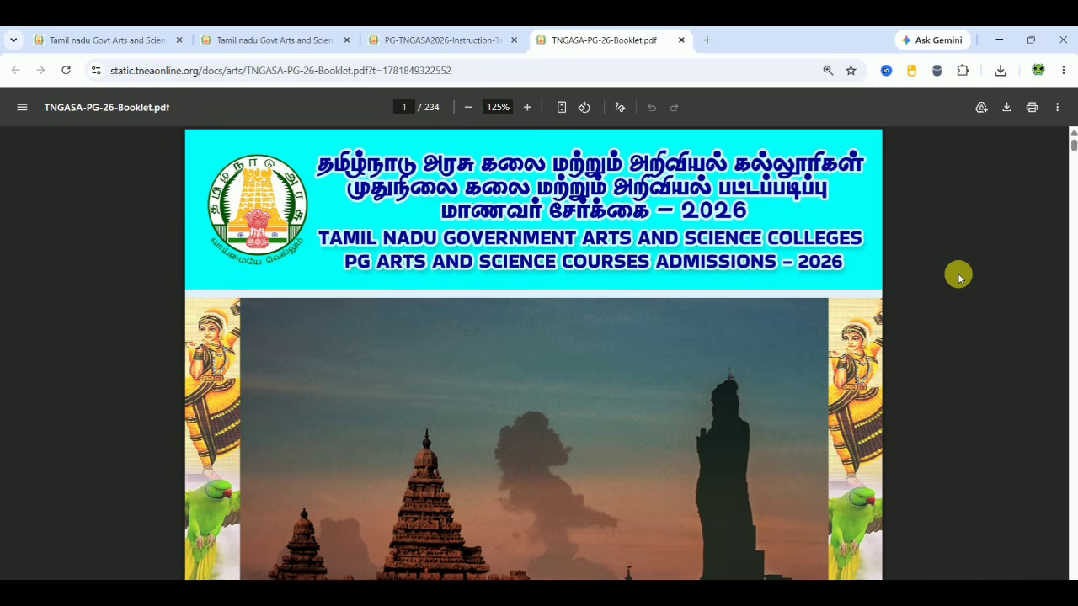
scroll(959, 278, down, 10)
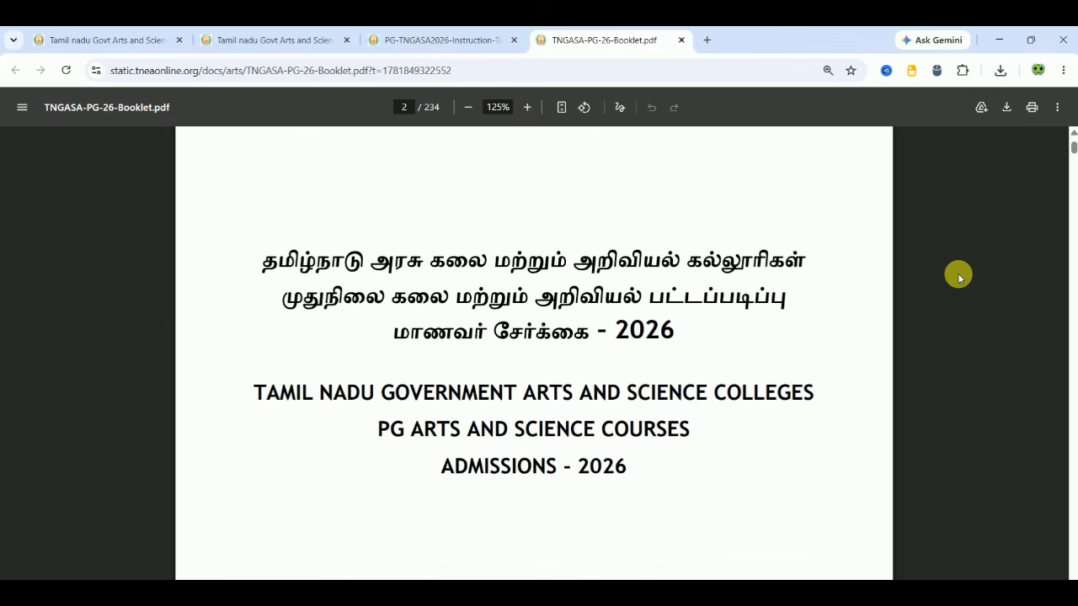
scroll(959, 278, down, 10)
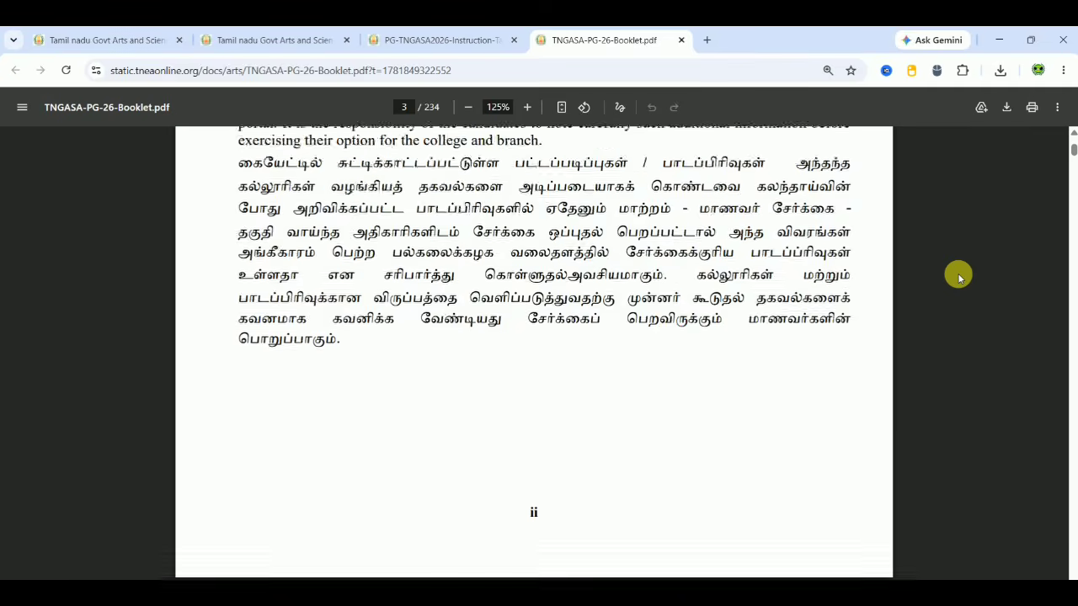
scroll(959, 278, down, 2)
scroll(958, 277, up, 3)
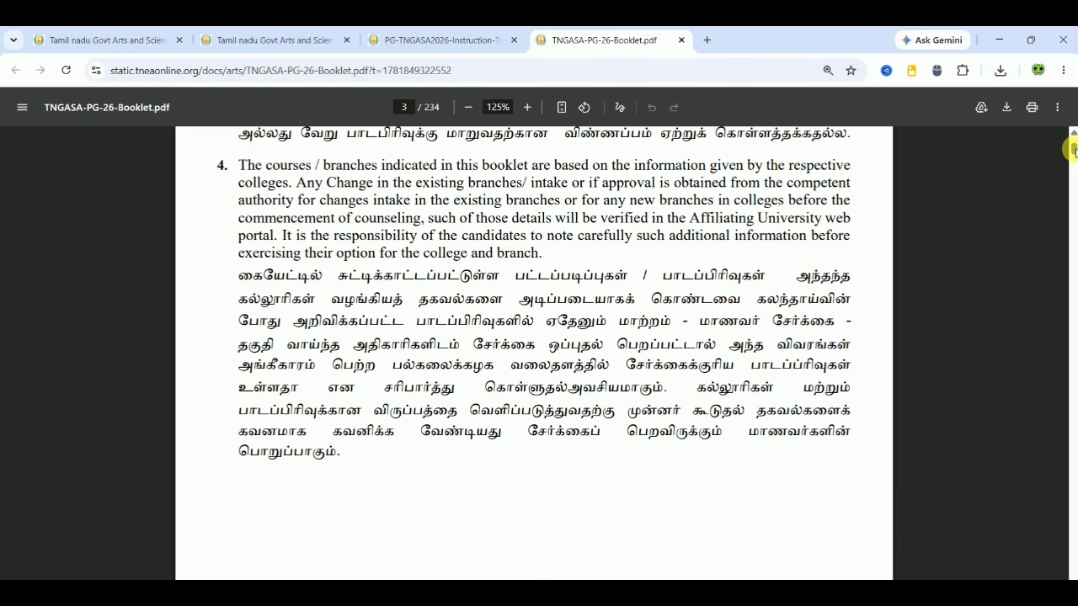
mouse_move(1072, 150)
mouse_down()
mouse_move(1072, 159)
mouse_move(1073, 150)
mouse_up()
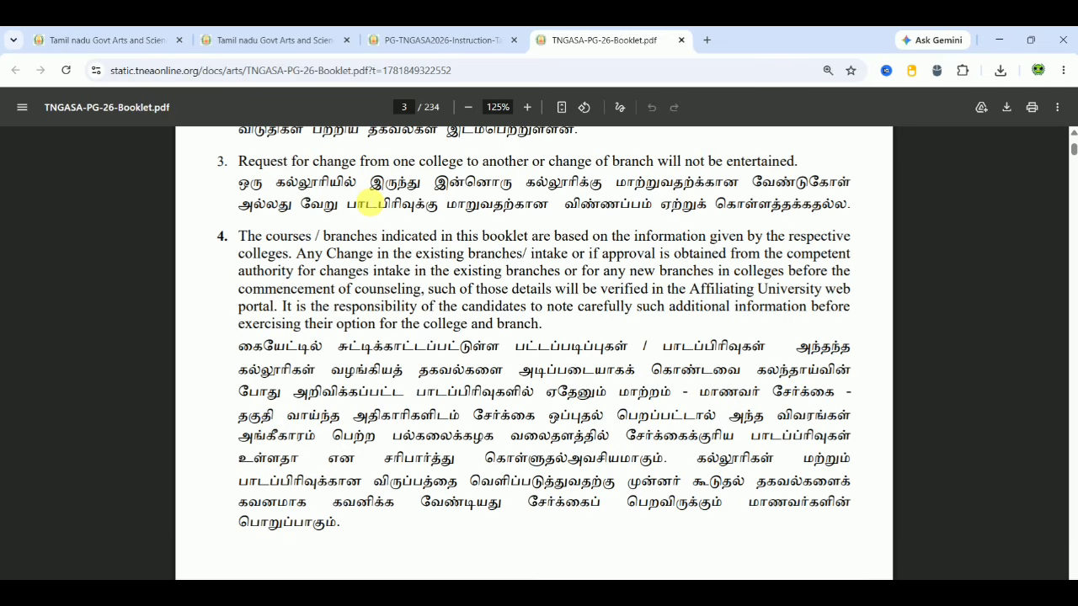
Step: Scroll down through the booklet's lists of colleges and their codes
scroll(946, 300, up, 3)
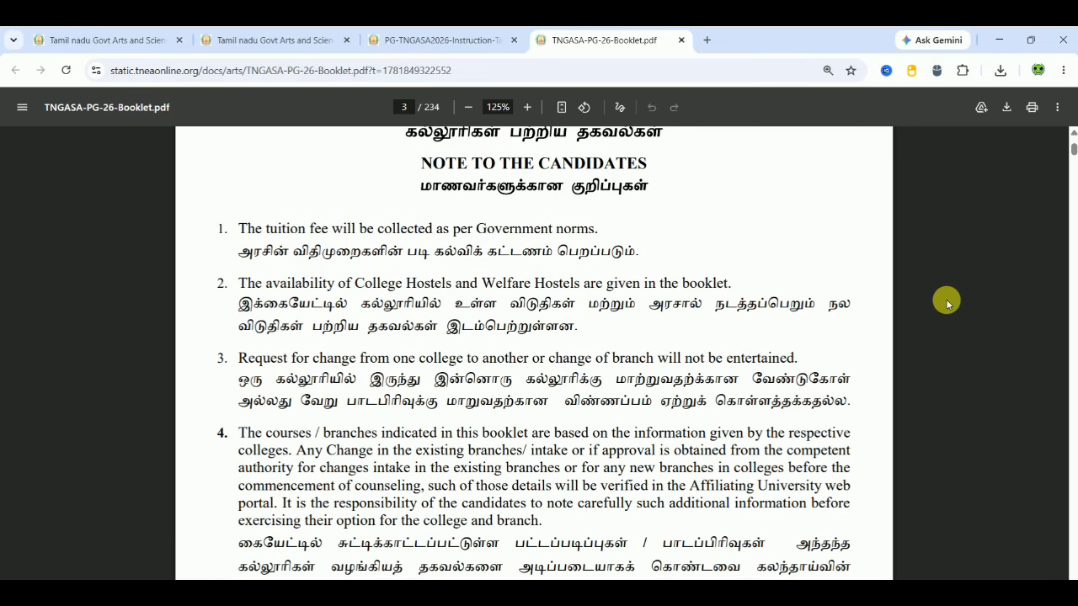
scroll(947, 303, down, 1)
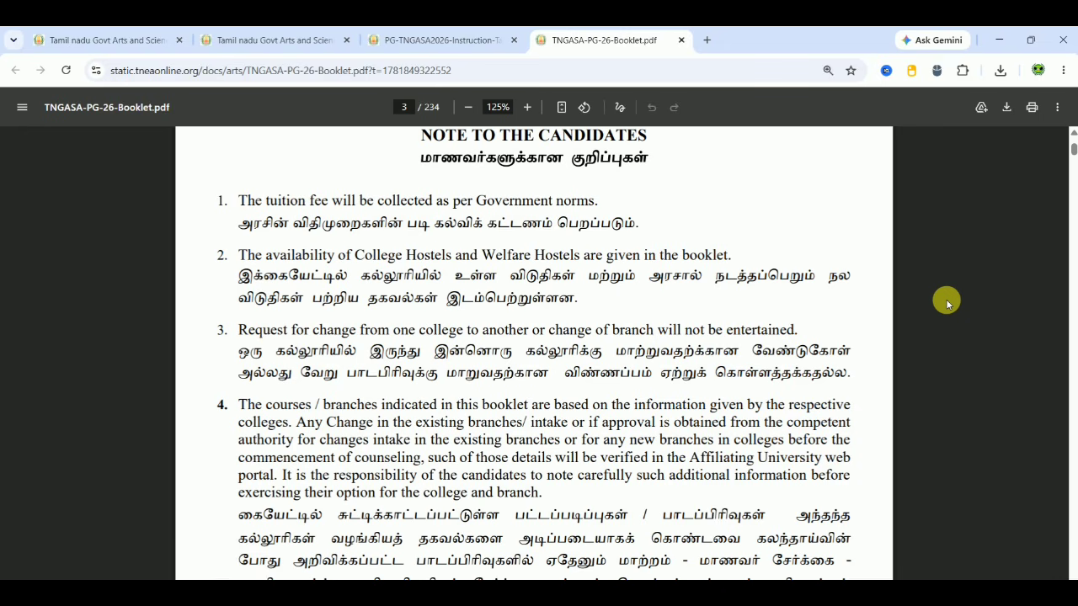
scroll(946, 300, down, 10)
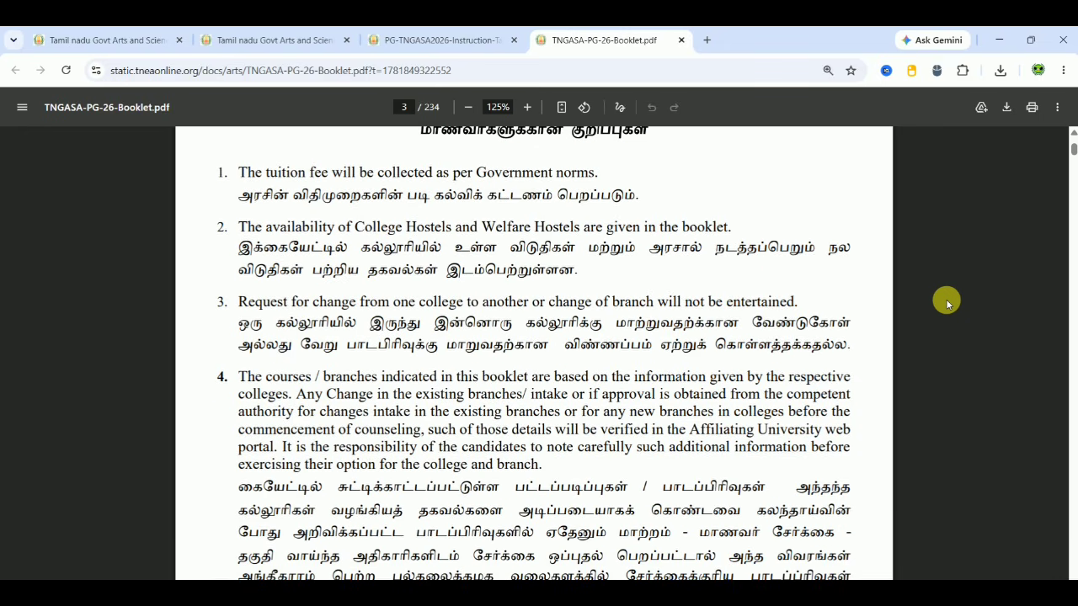
scroll(945, 301, down, 12)
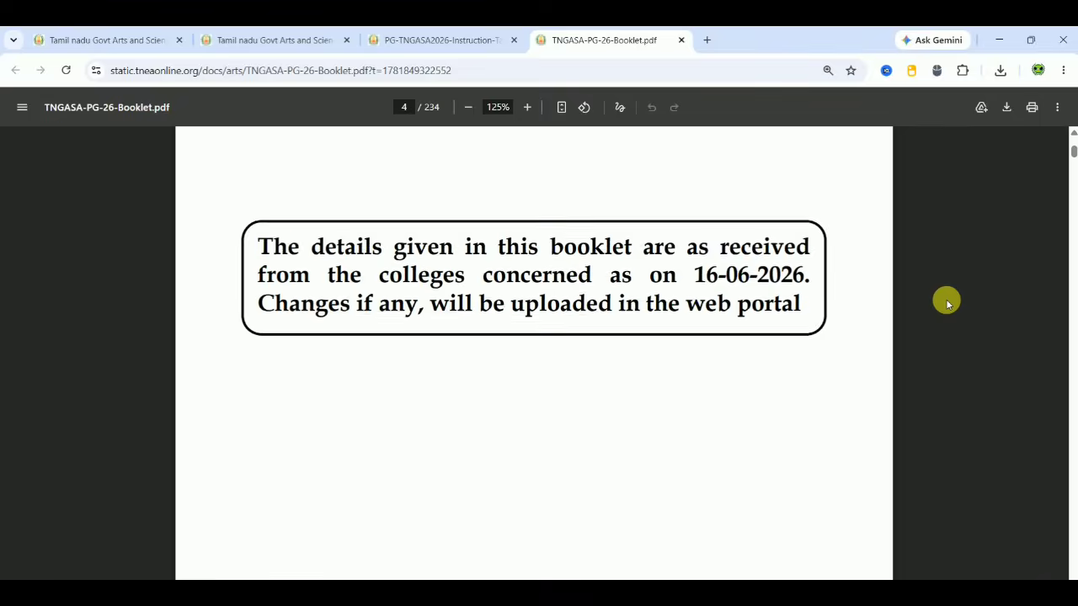
scroll(946, 301, down, 15)
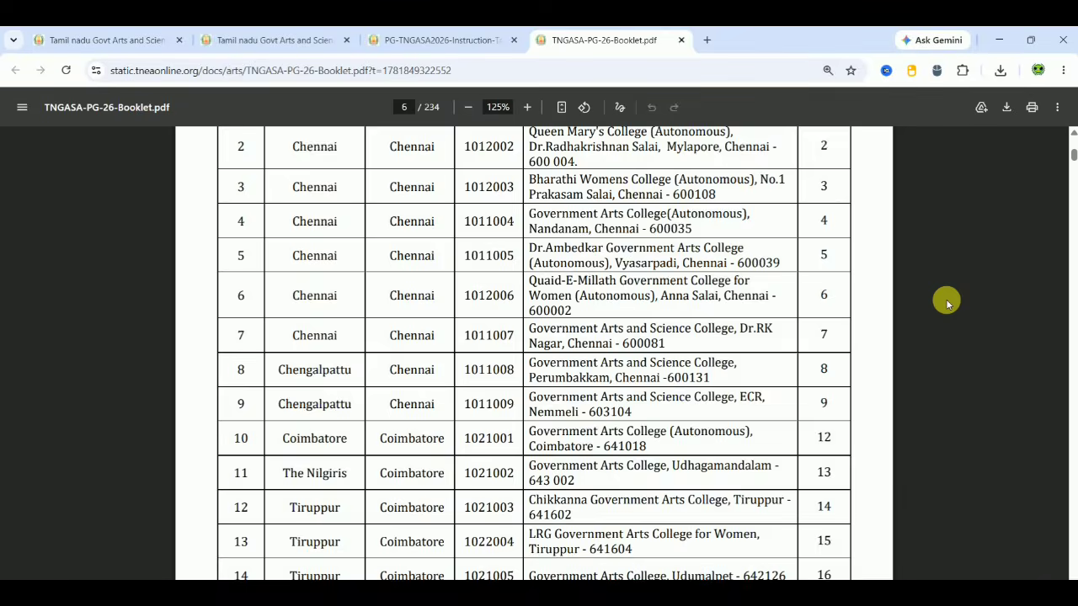
scroll(946, 300, down, 20)
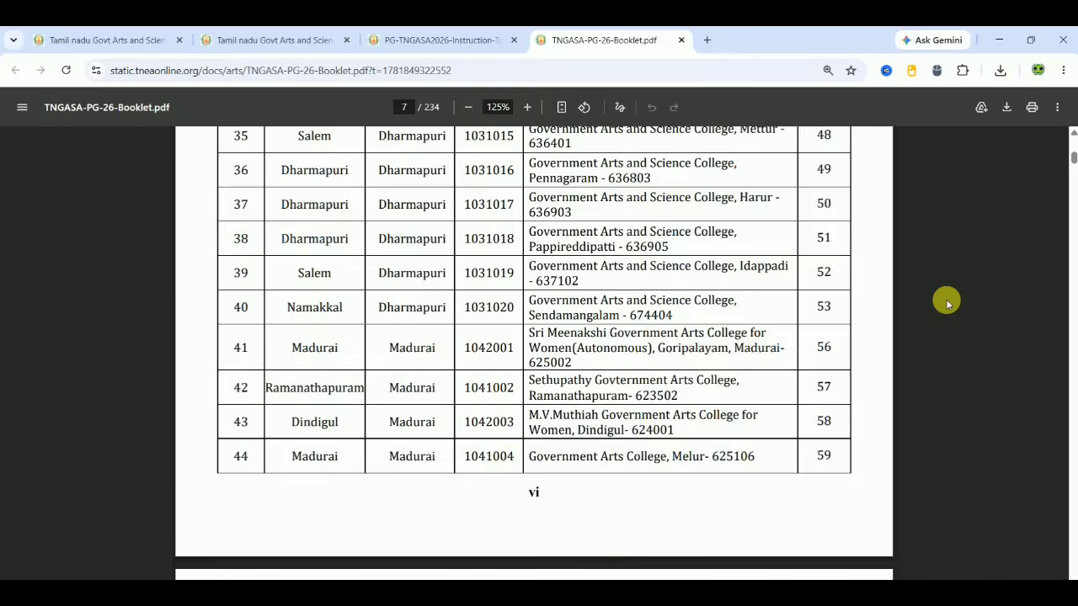
scroll(946, 303, down, 20)
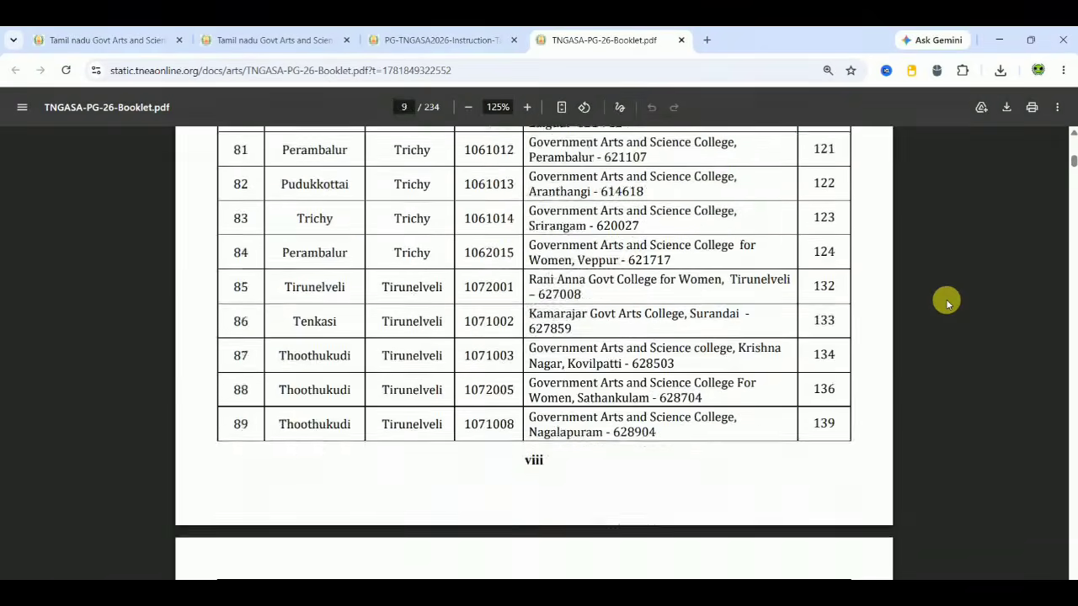
scroll(945, 304, down, 10)
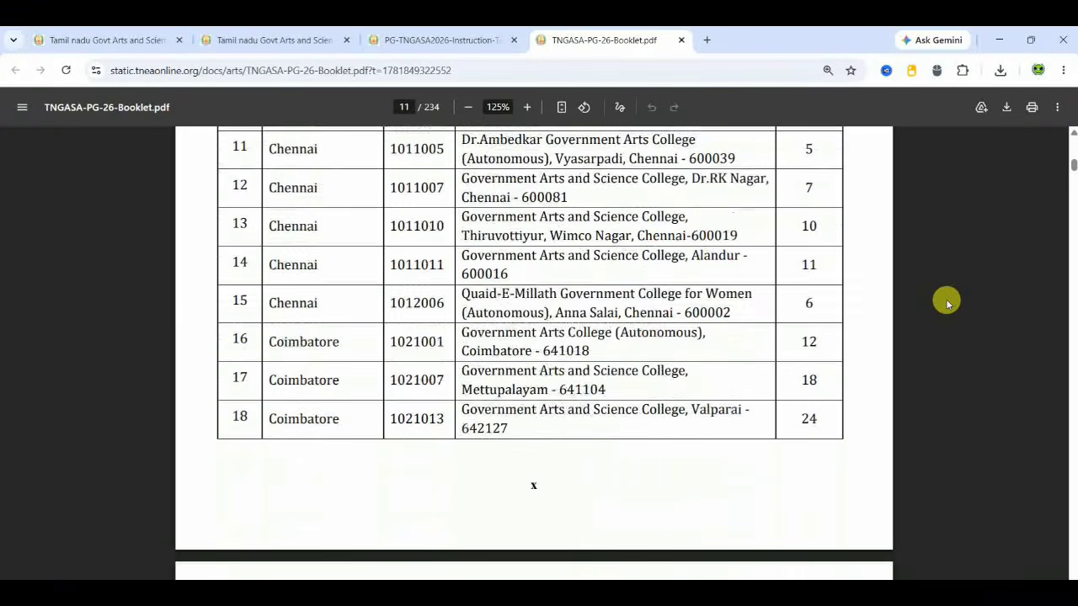
scroll(946, 303, down, 15)
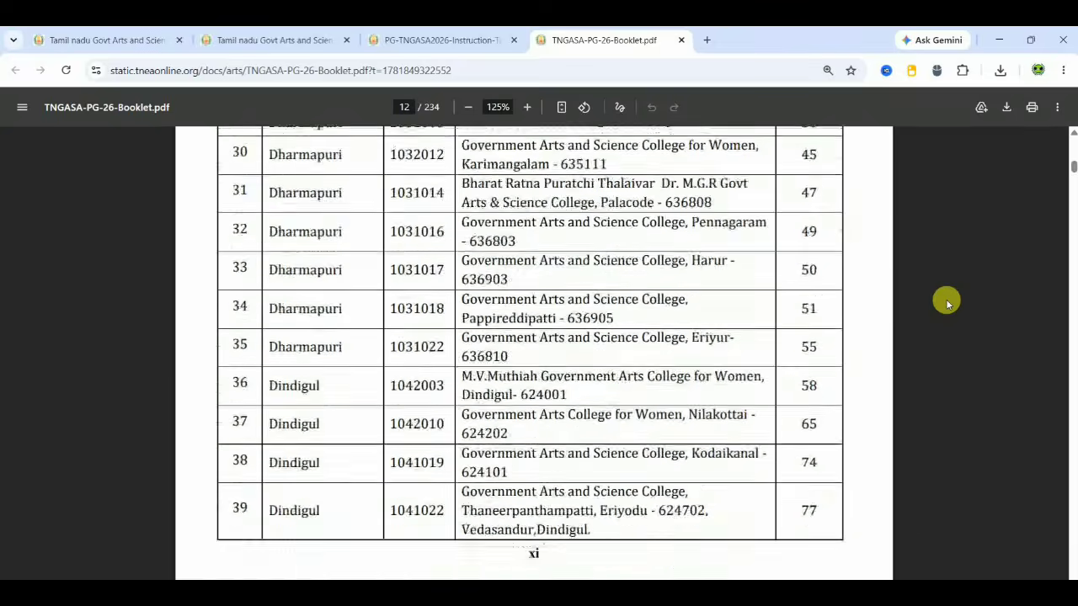
scroll(946, 303, down, 10)
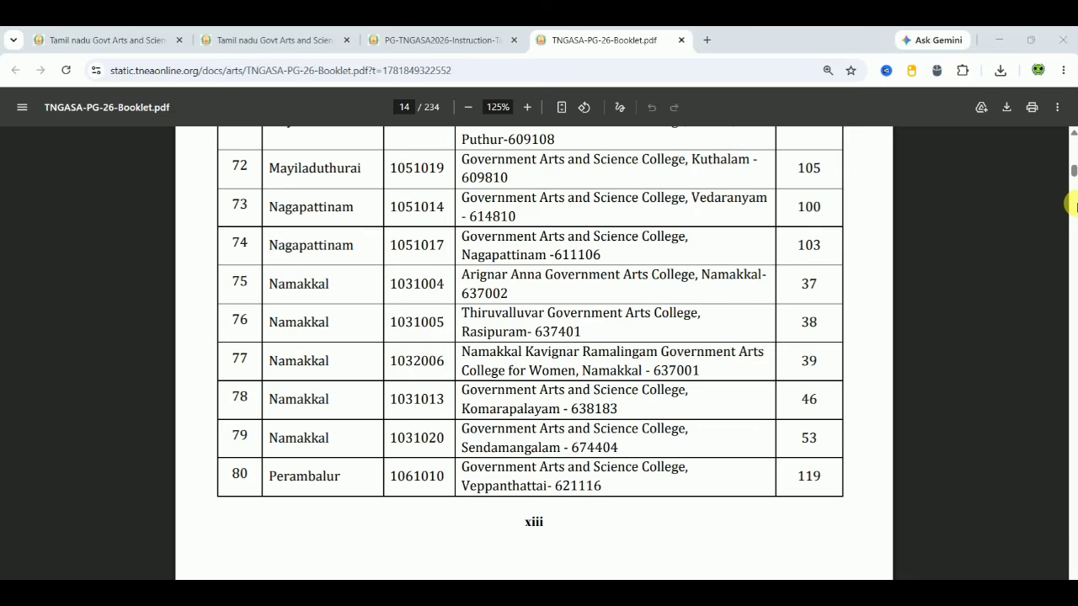
Step: Page down to booklet page 43, the Presidency College (Autonomous) Chennai listing
click(1072, 202)
click(1071, 204)
click(1073, 222)
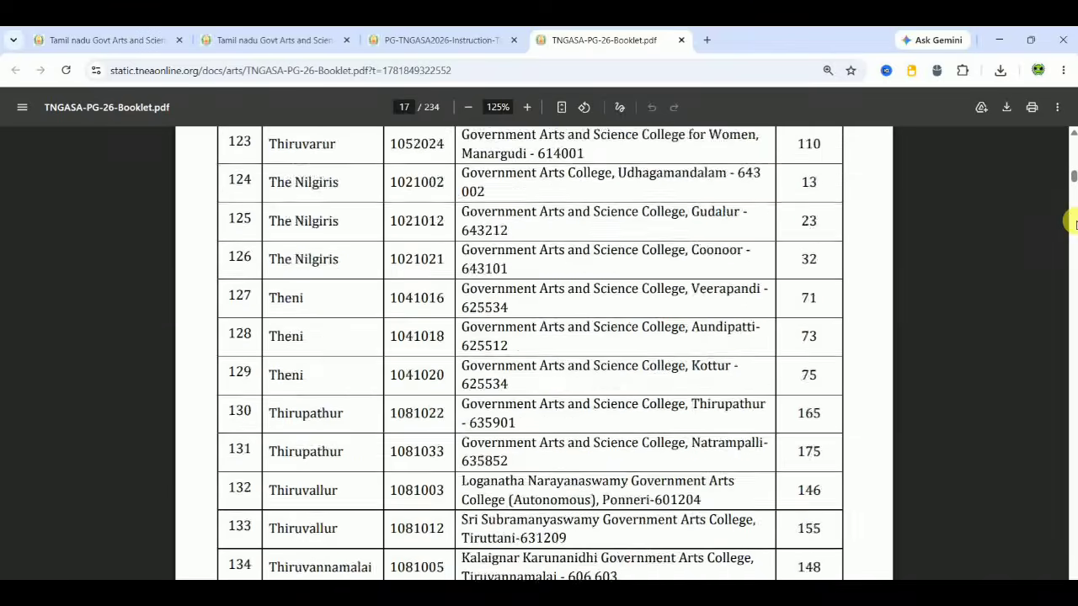
click(1073, 223)
click(1073, 224)
click(1073, 242)
click(1073, 244)
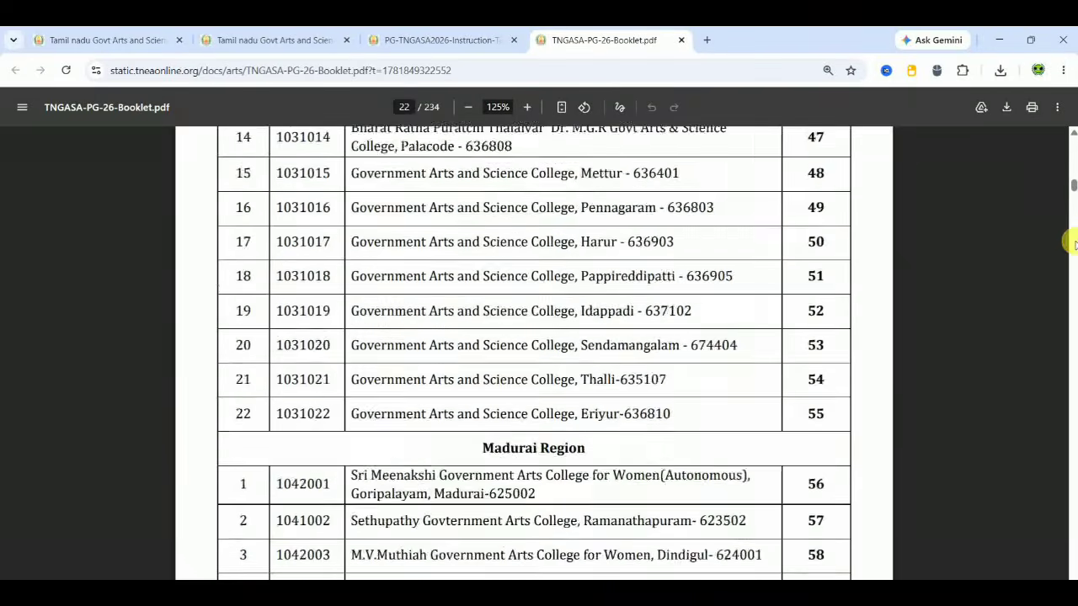
click(1073, 245)
Step: Browse the booklet's college course listing pages
drag(1072, 188, 1065, 221)
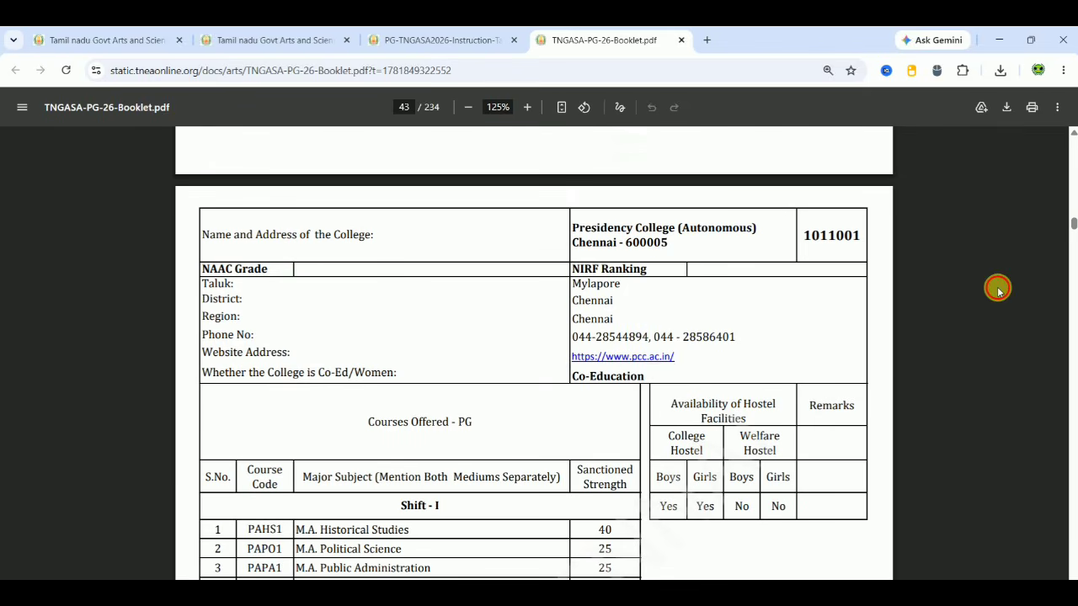
scroll(998, 291, up, 1)
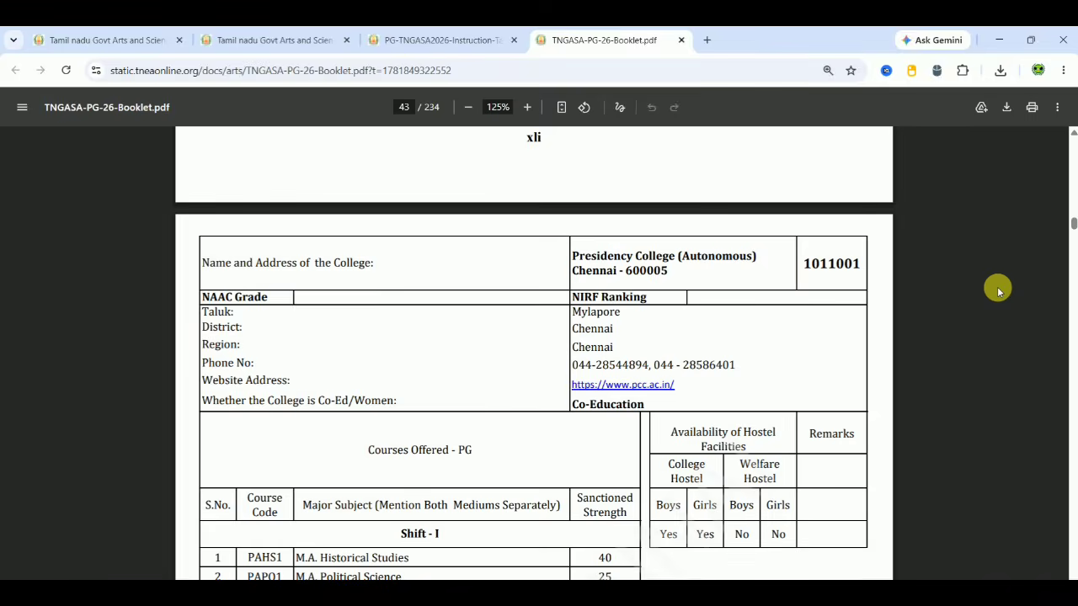
scroll(998, 291, down, 2)
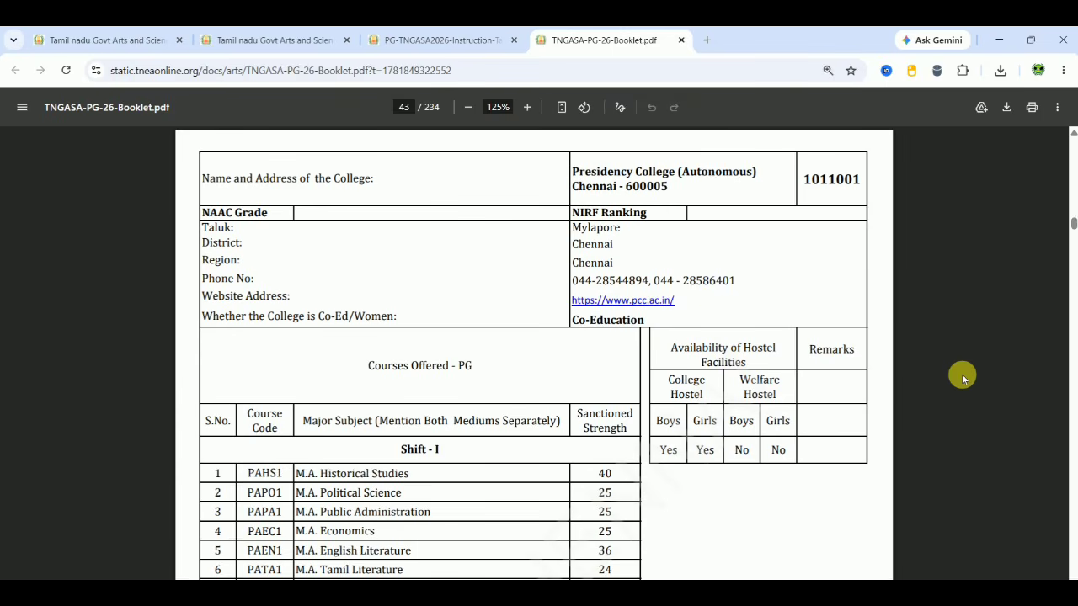
scroll(962, 373, down, 6)
scroll(961, 378, down, 1)
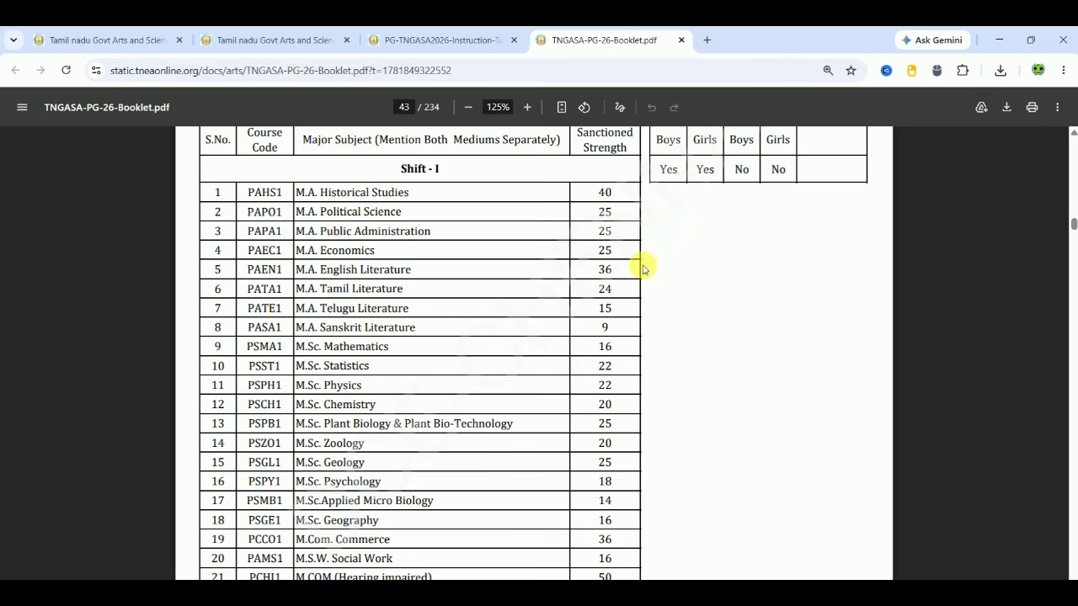
scroll(607, 209, down, 1)
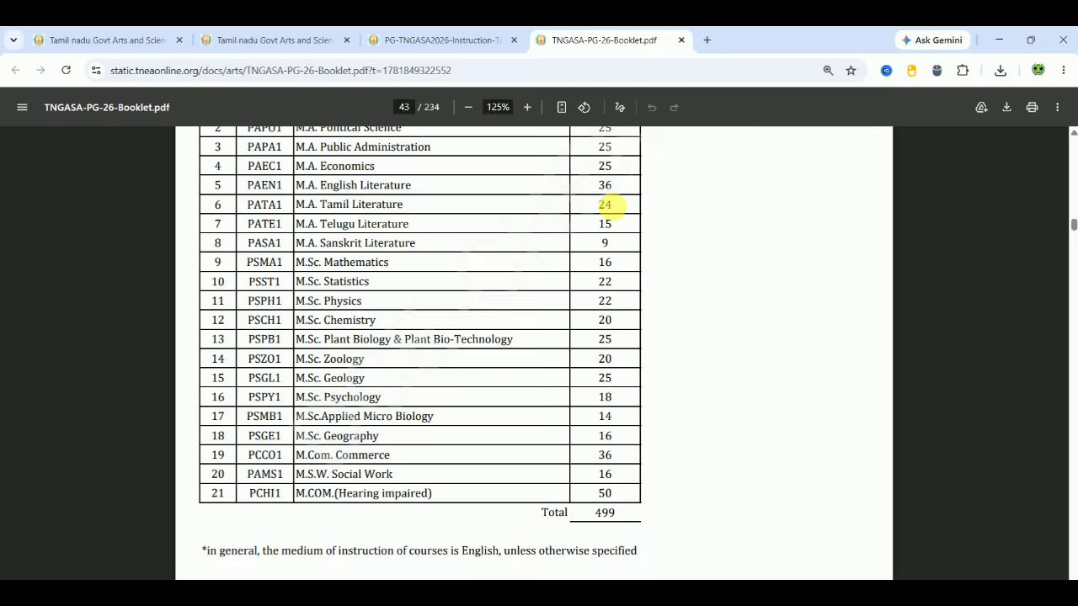
scroll(605, 204, up, 4)
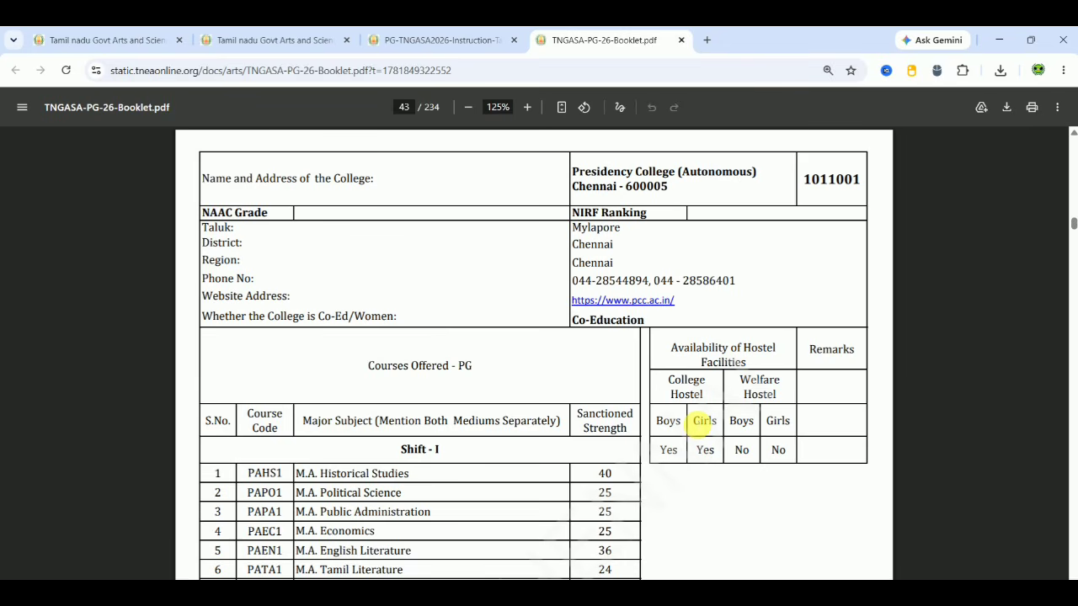
Step: Scroll further, then jump to final page 234 with the admission process flowchart
scroll(703, 425, down, 1)
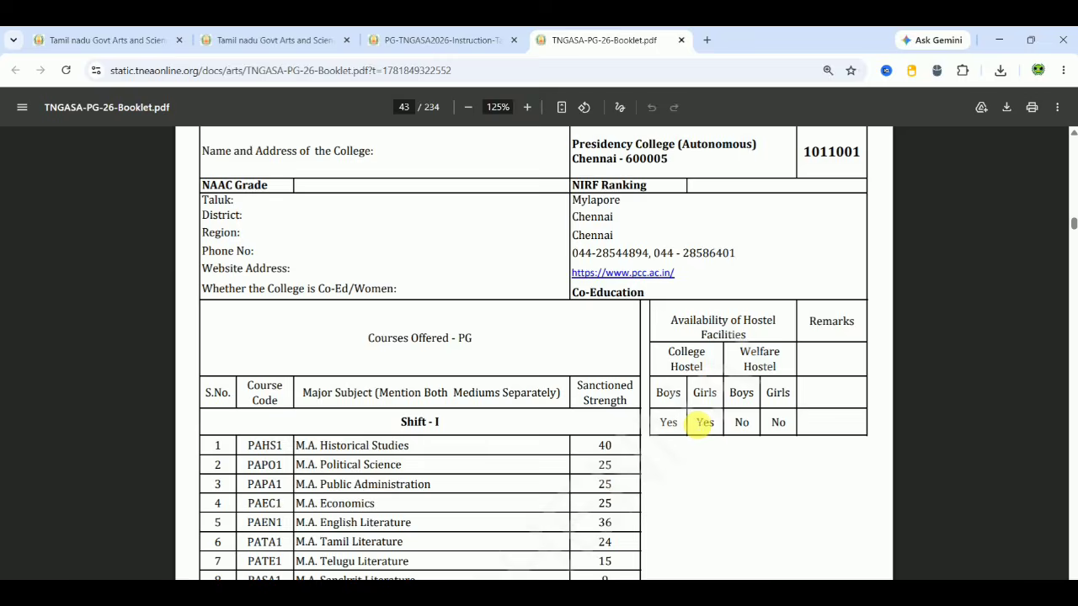
scroll(704, 425, down, 12)
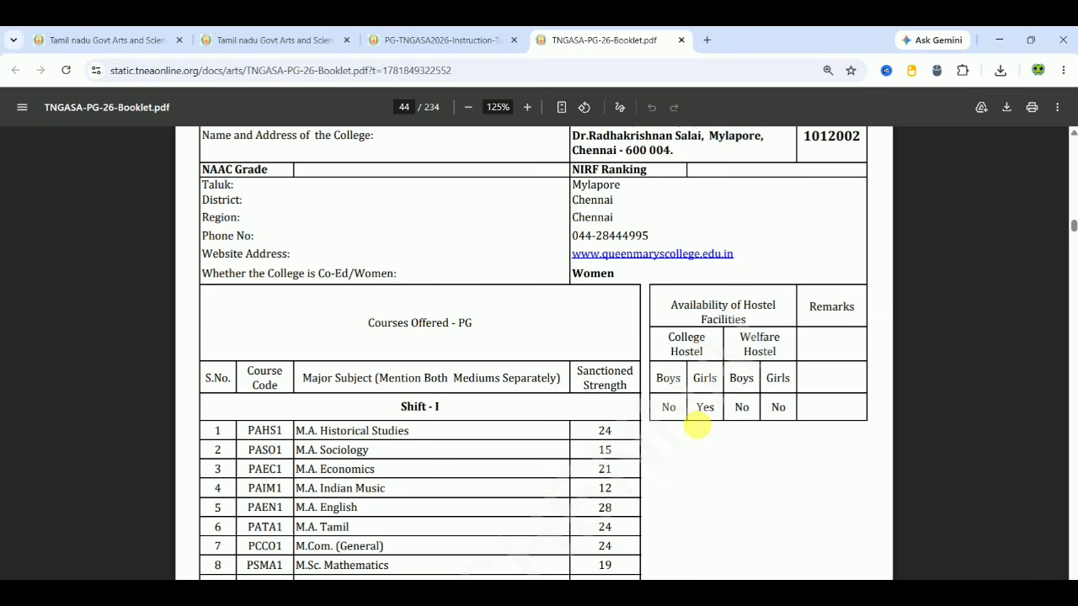
scroll(697, 426, down, 6)
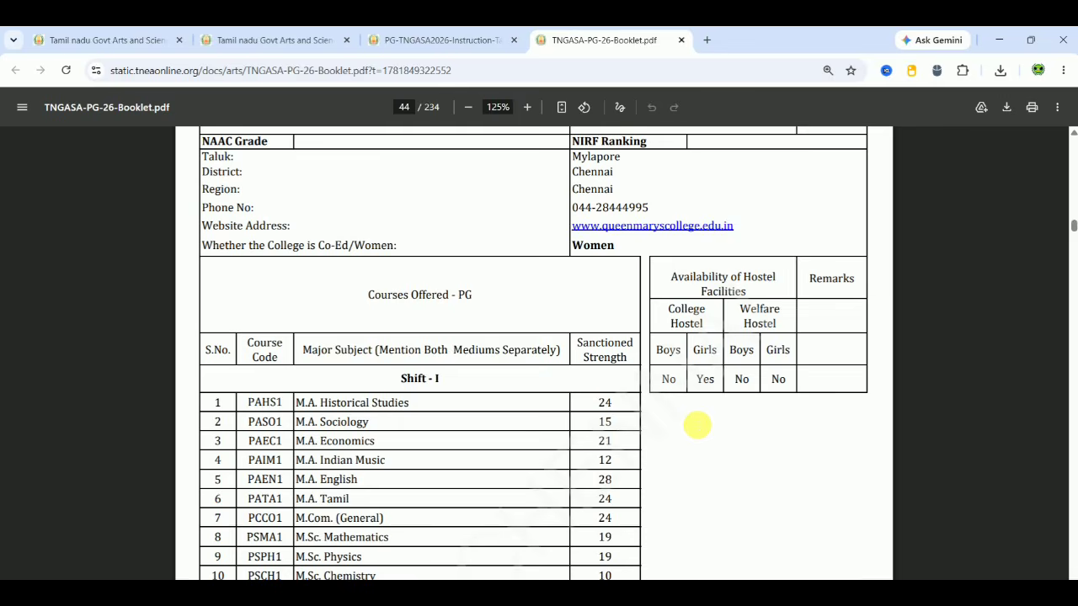
scroll(697, 425, down, 20)
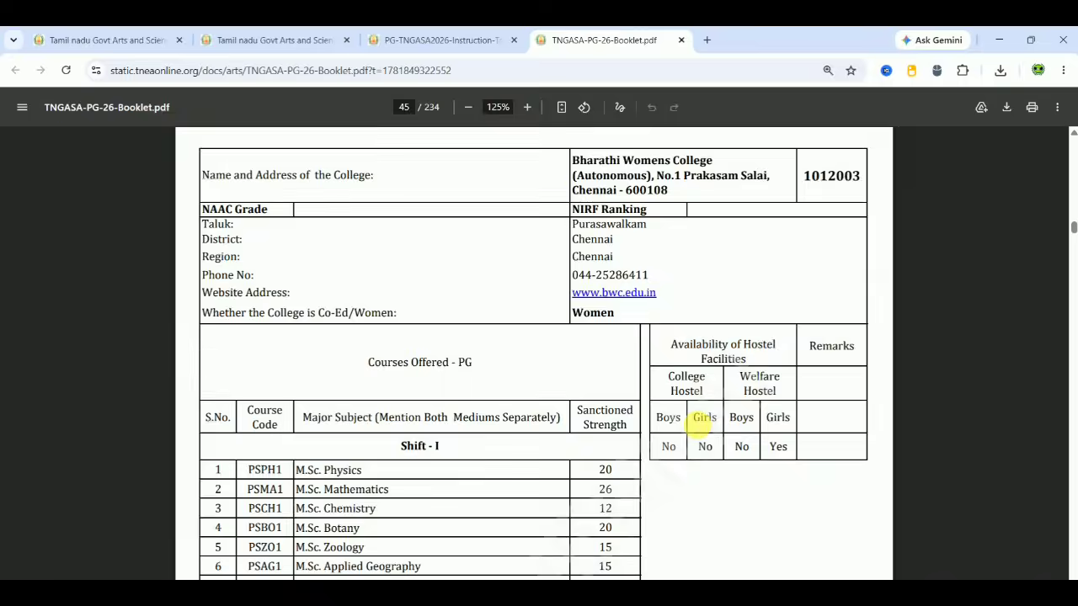
scroll(697, 425, down, 4)
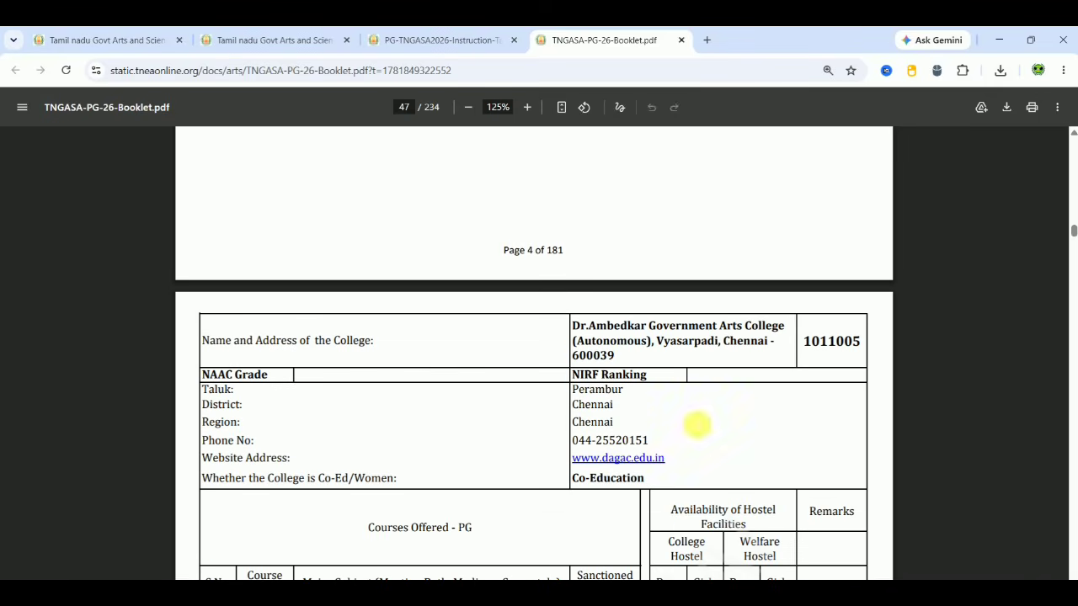
drag(1071, 232, 1059, 577)
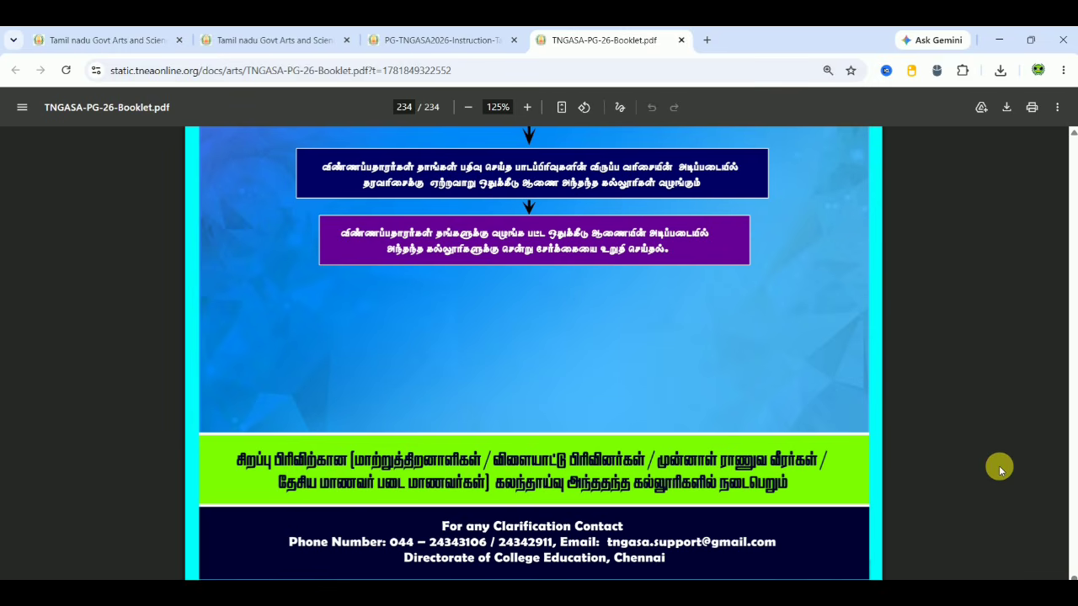
scroll(1000, 470, up, 3)
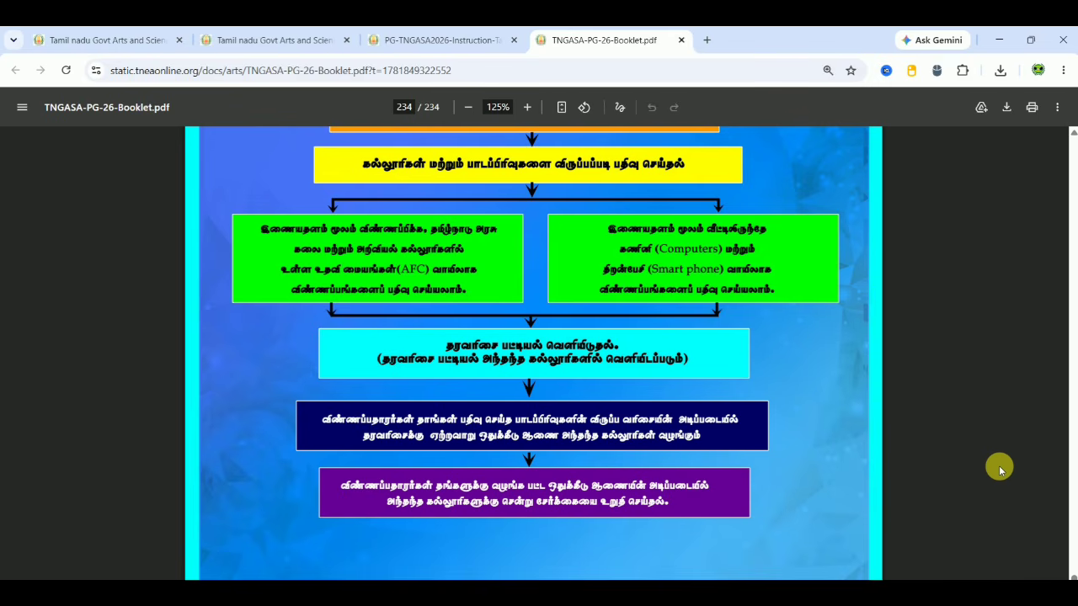
Step: Return to the pg.tngasa.in tab and start a New PG Registration
click(283, 35)
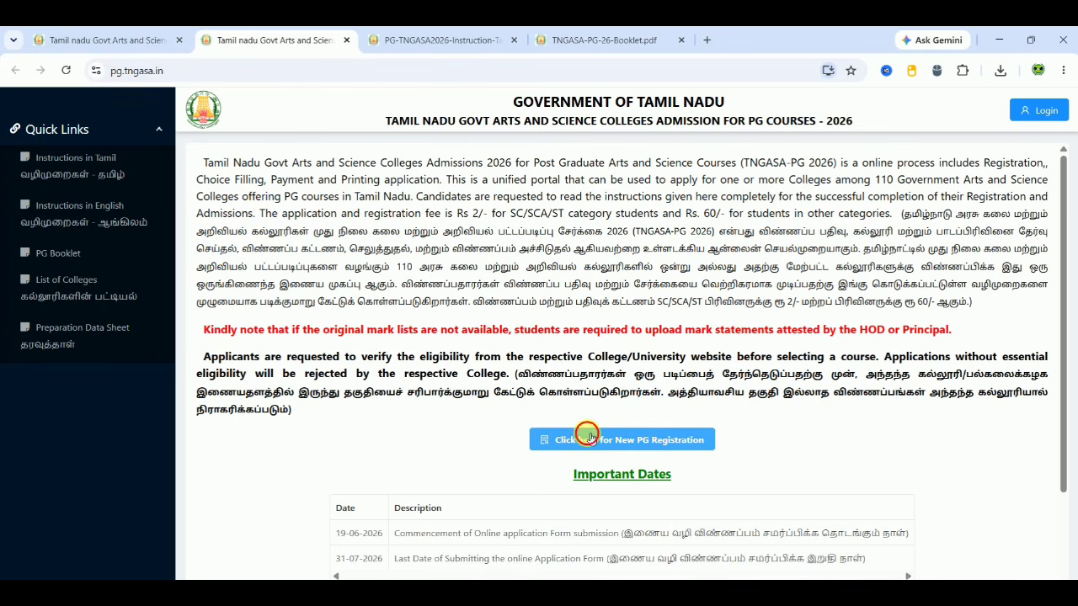
click(589, 439)
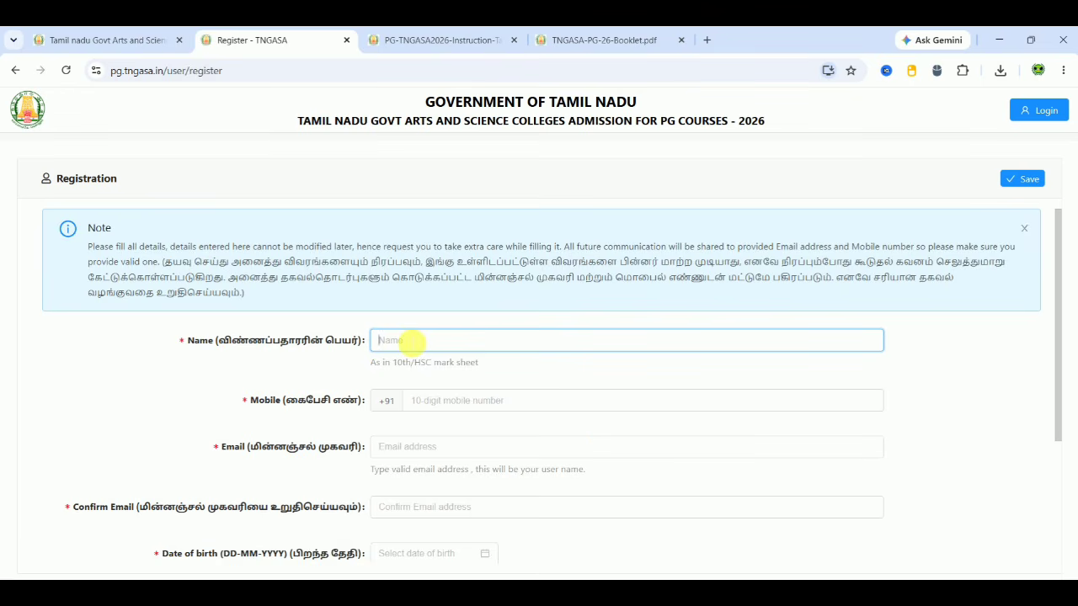
click(946, 409)
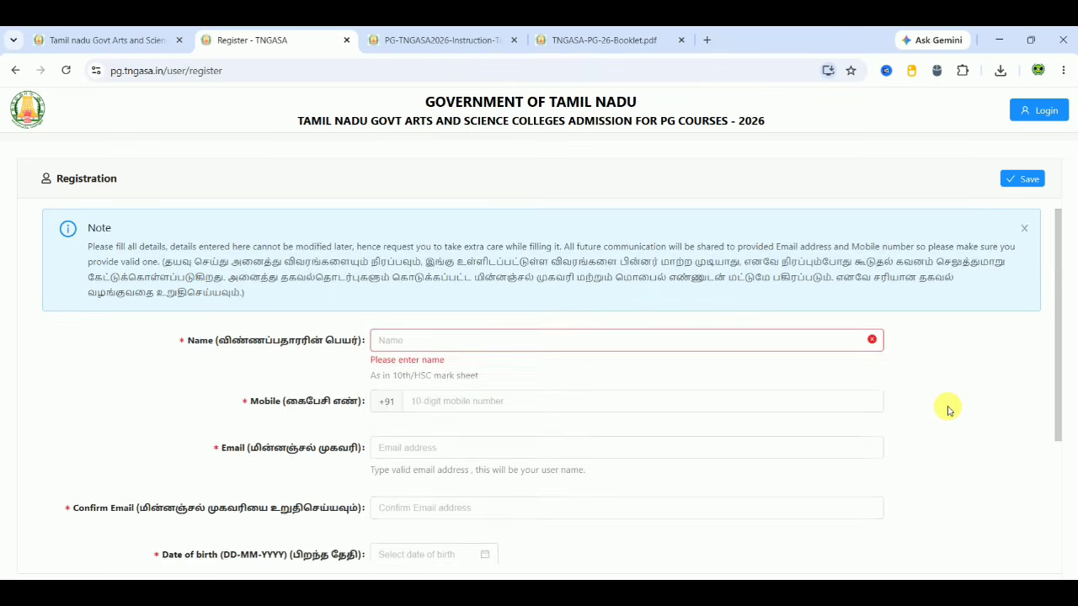
scroll(926, 396, down, 1)
Step: Fill in the applicant's name, e-mail, confirmed e-mail and mobile number
click(496, 283)
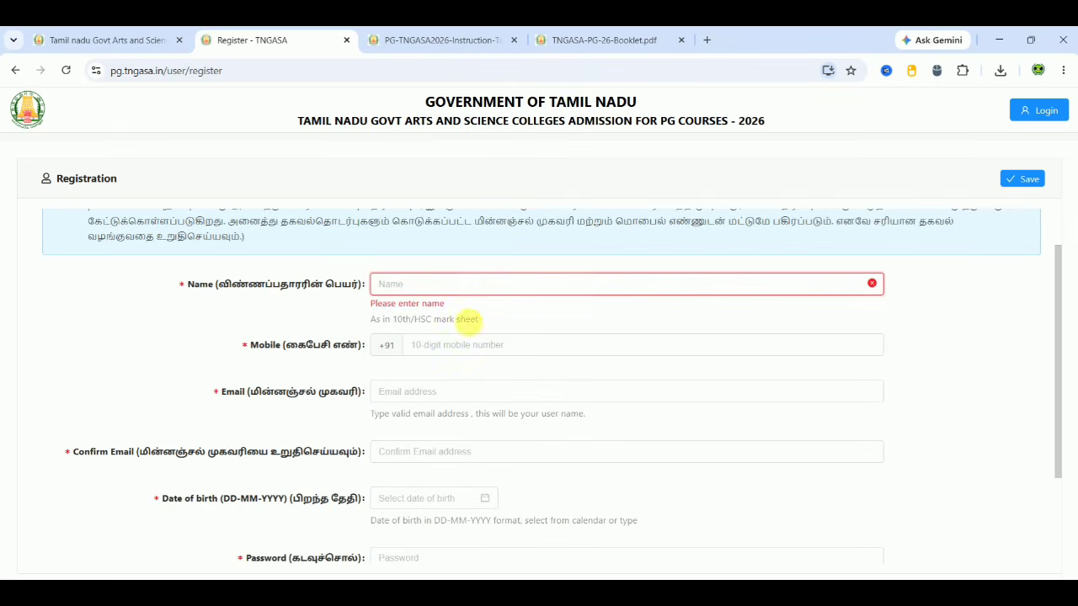
click(467, 351)
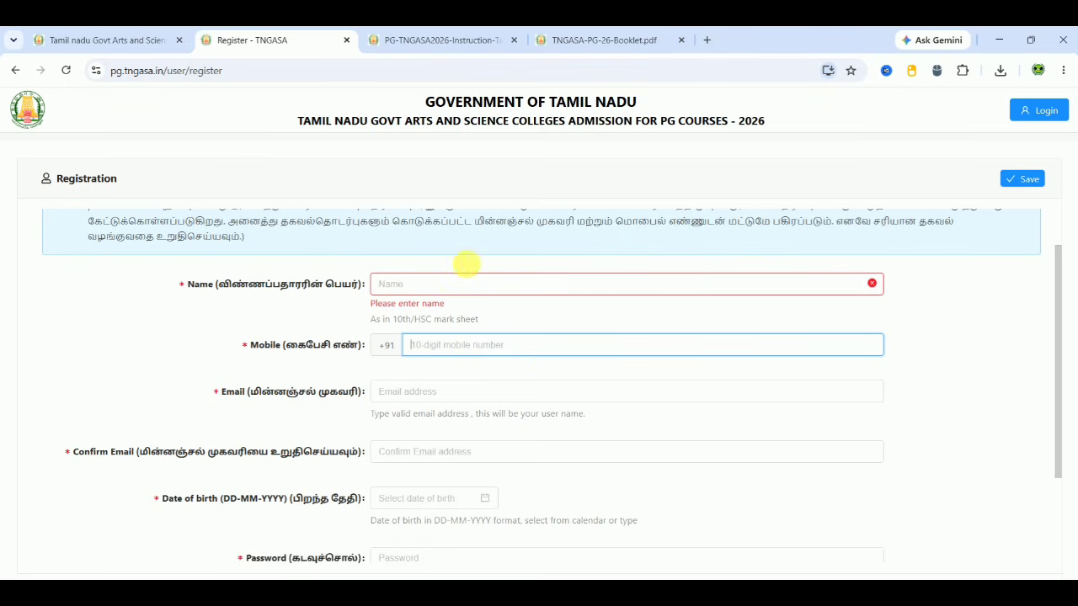
click(450, 289)
text(xxxxxxxxxxxx)
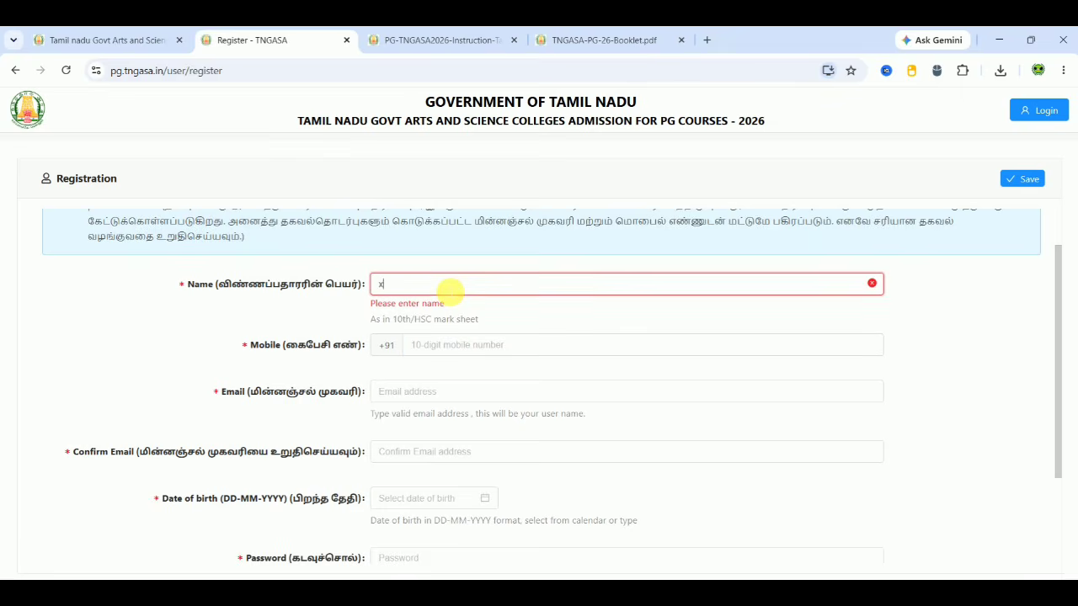
click(433, 390)
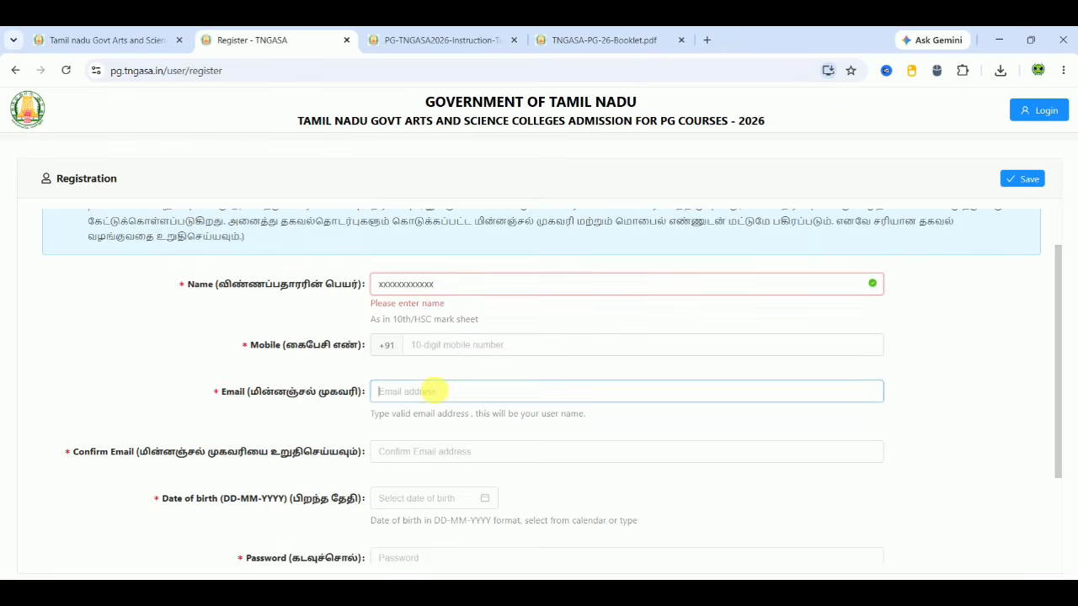
text(t)
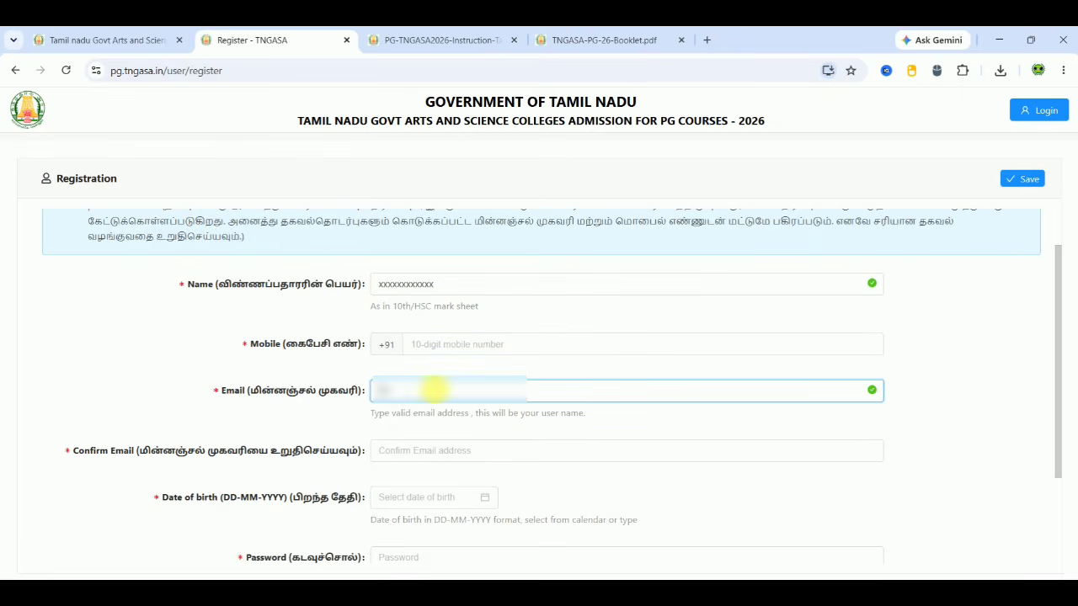
text(xxxx)
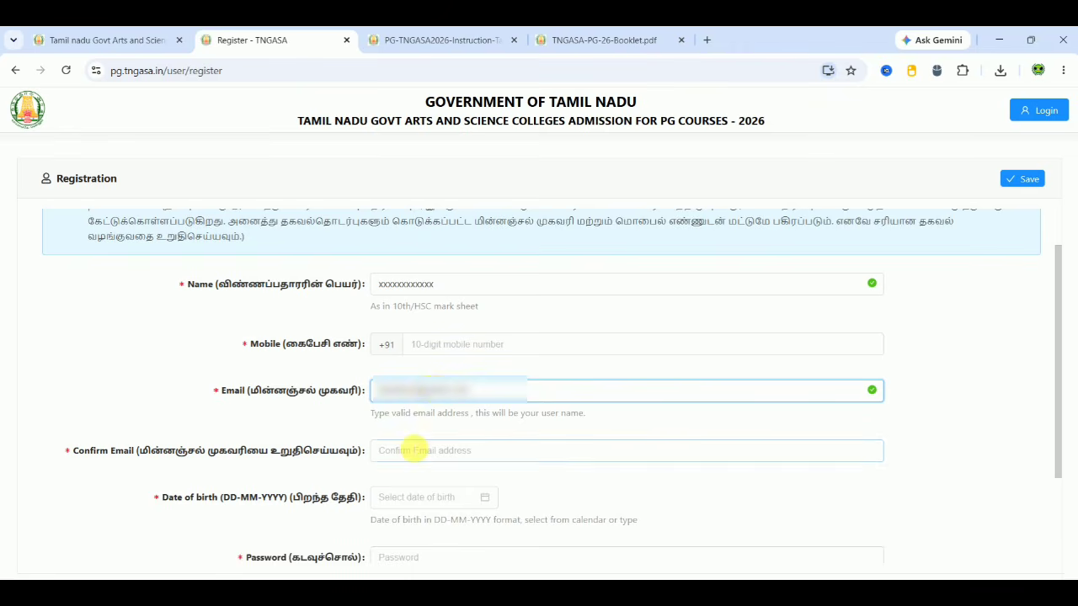
click(414, 450)
text(txx)
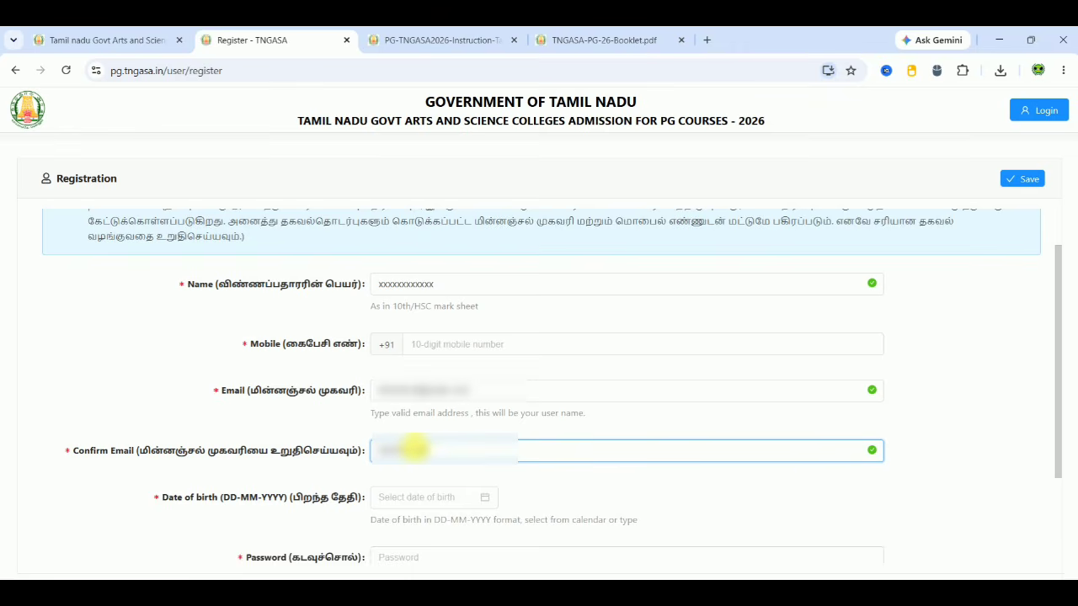
text(g)
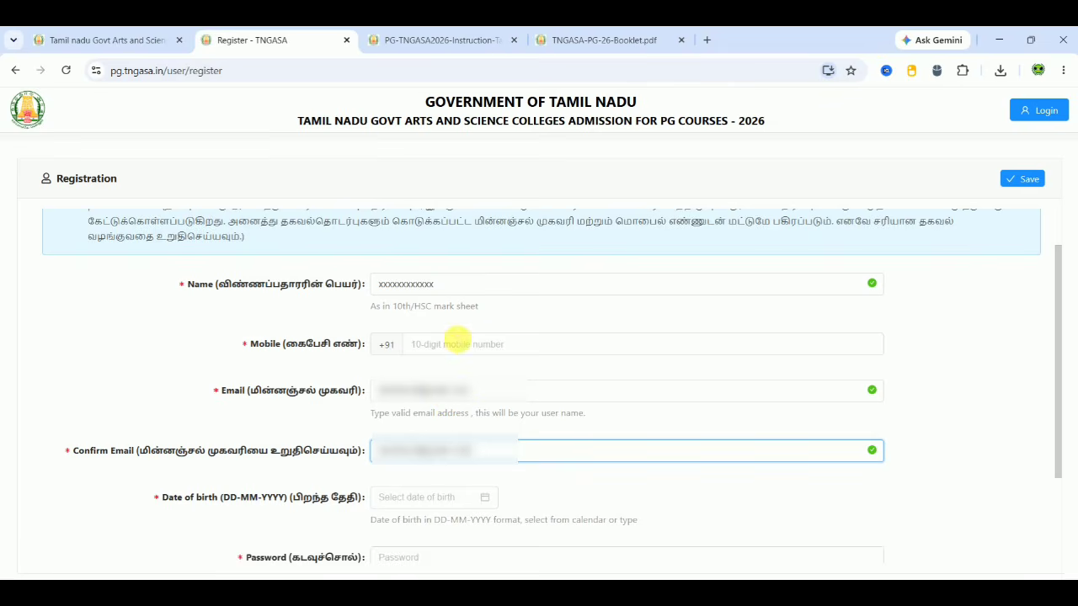
click(454, 343)
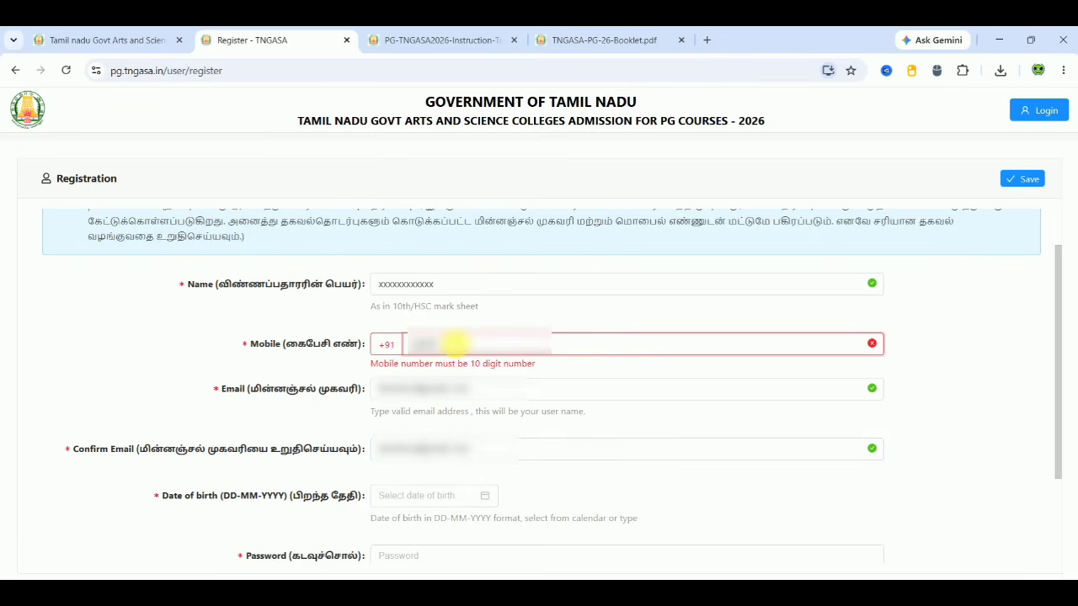
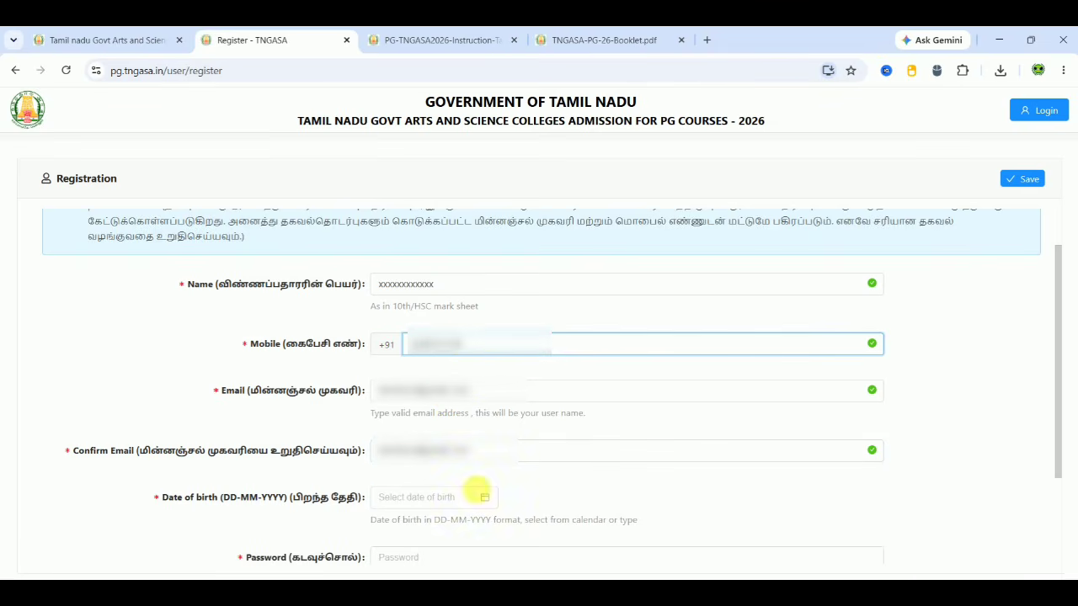
Step: Set the date of birth to 01-06-2006 in the calendar
click(476, 498)
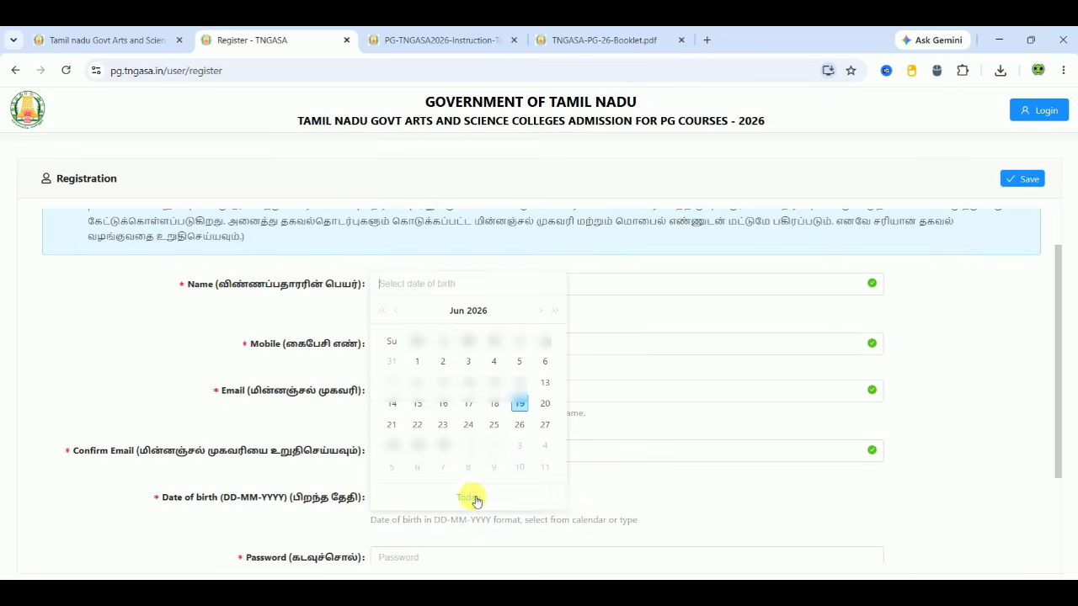
click(479, 310)
click(382, 312)
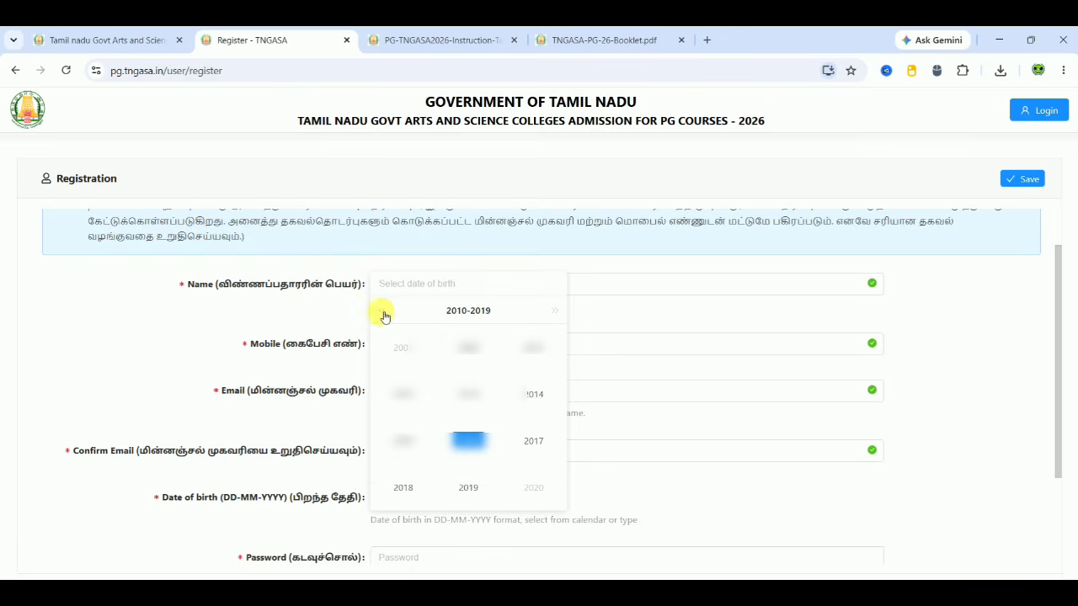
click(382, 312)
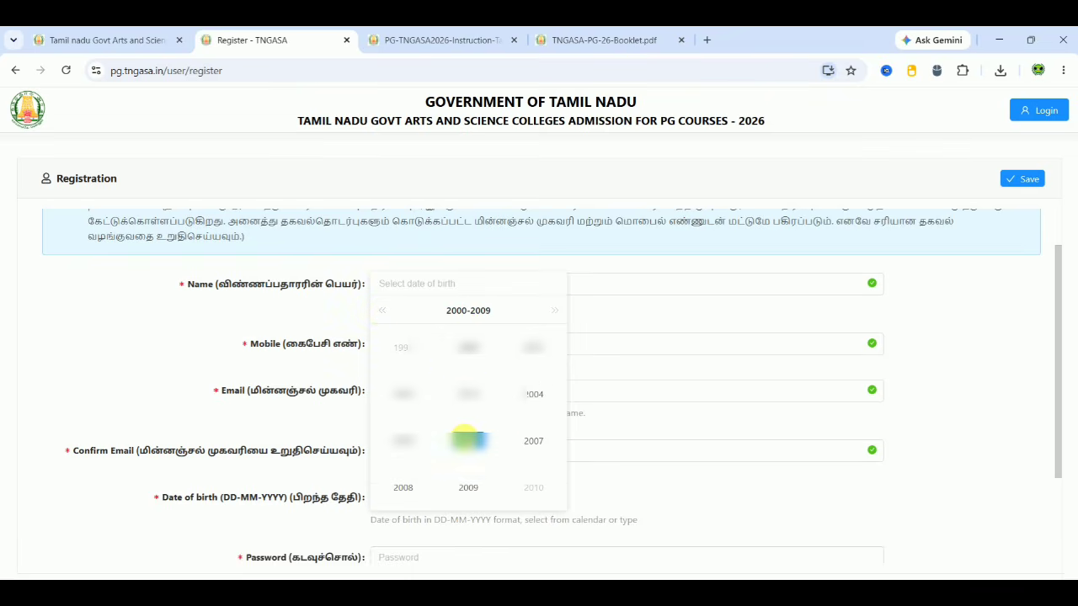
click(466, 439)
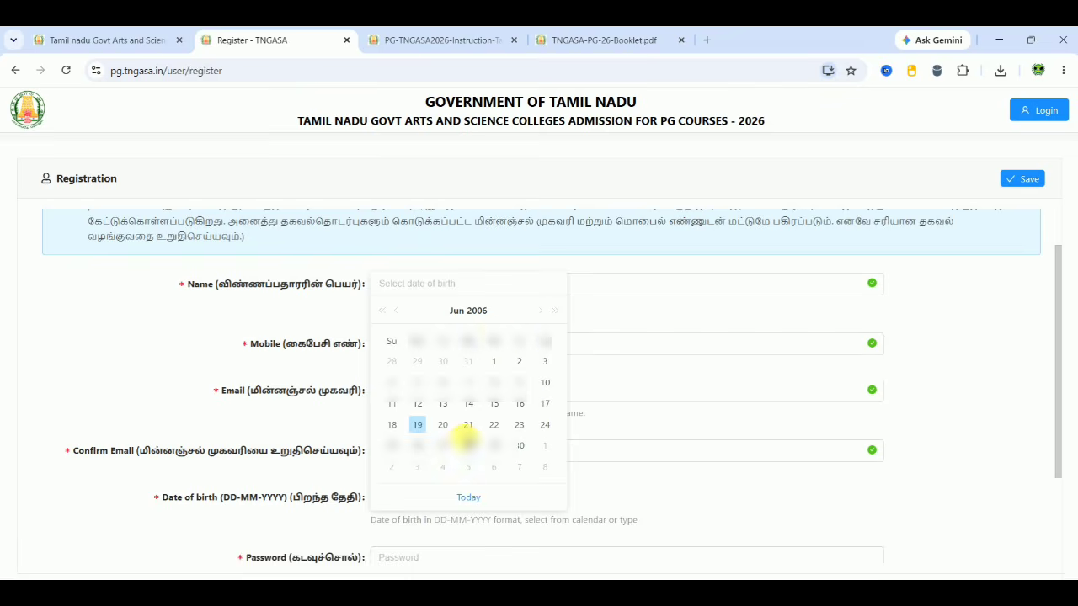
click(494, 362)
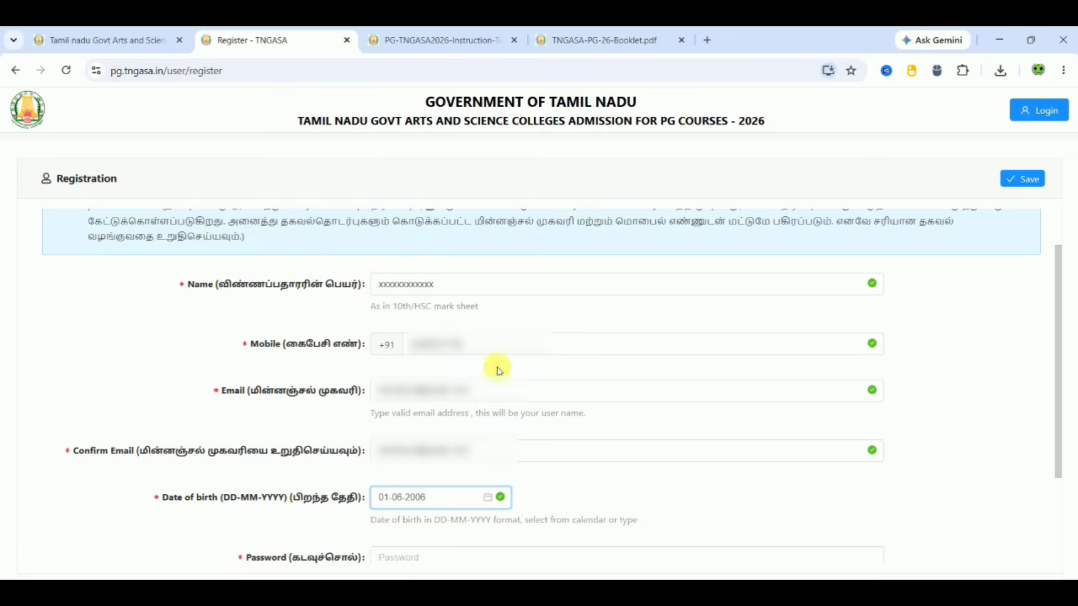
click(661, 494)
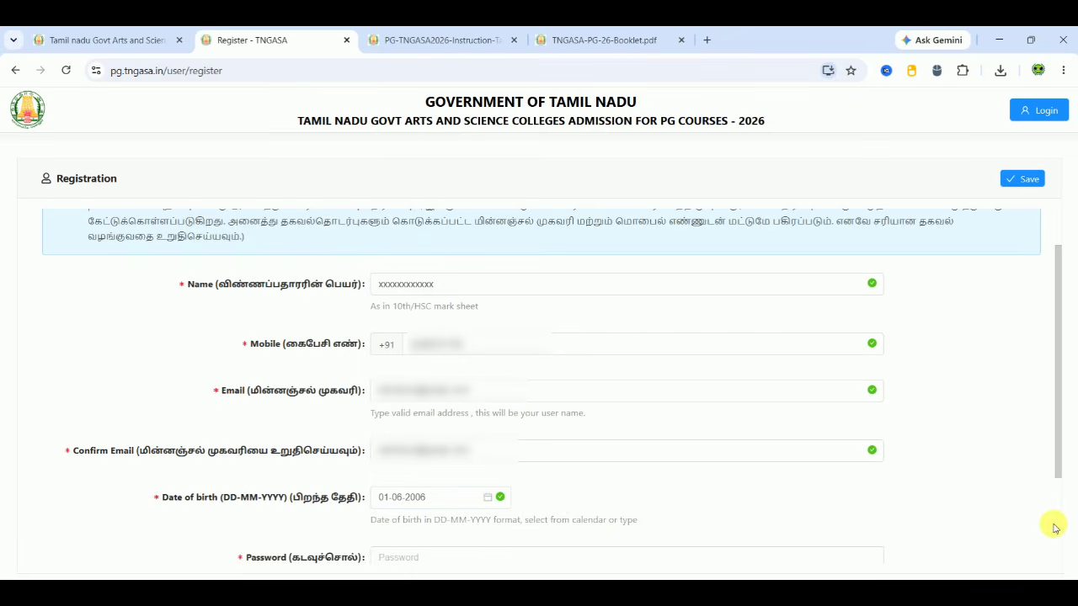
Step: Enter the account password
scroll(1058, 533, down, 2)
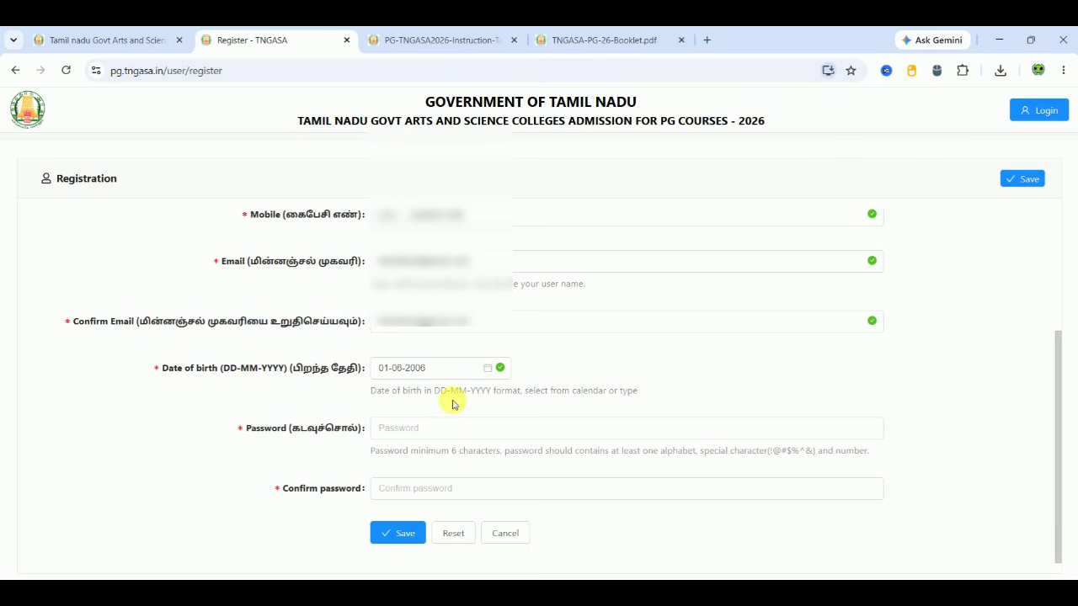
click(428, 427)
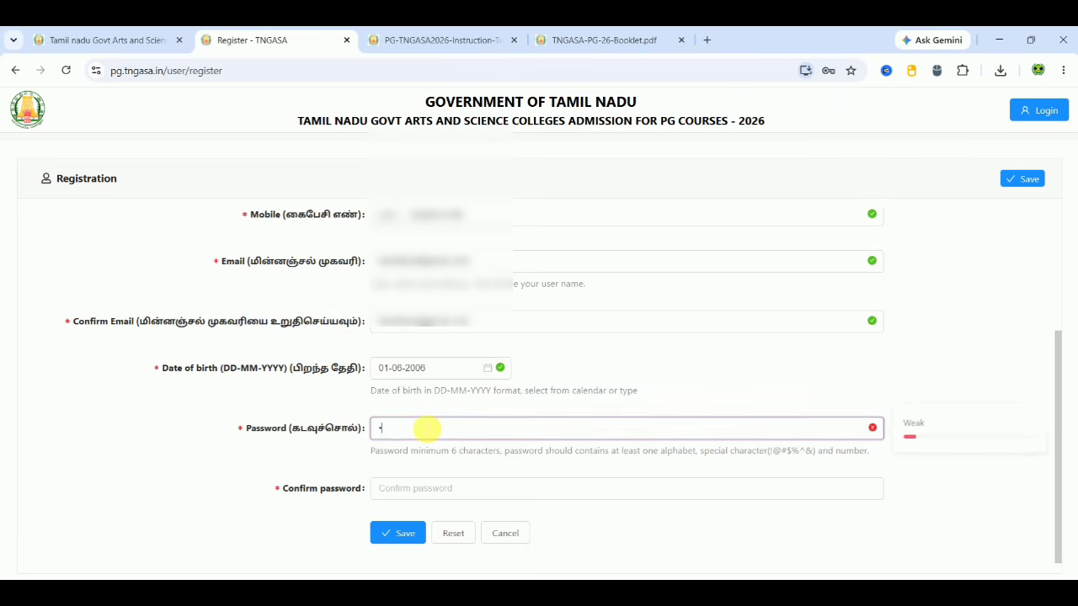
text(••)
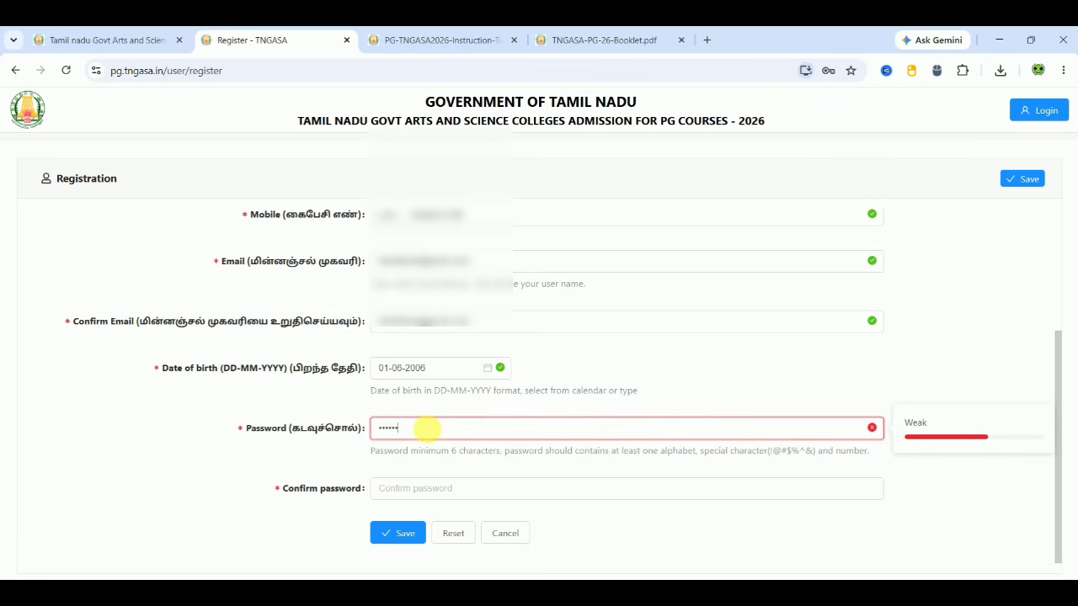
text(•••)
Step: Type the matching password confirmation and save the registration details
click(432, 485)
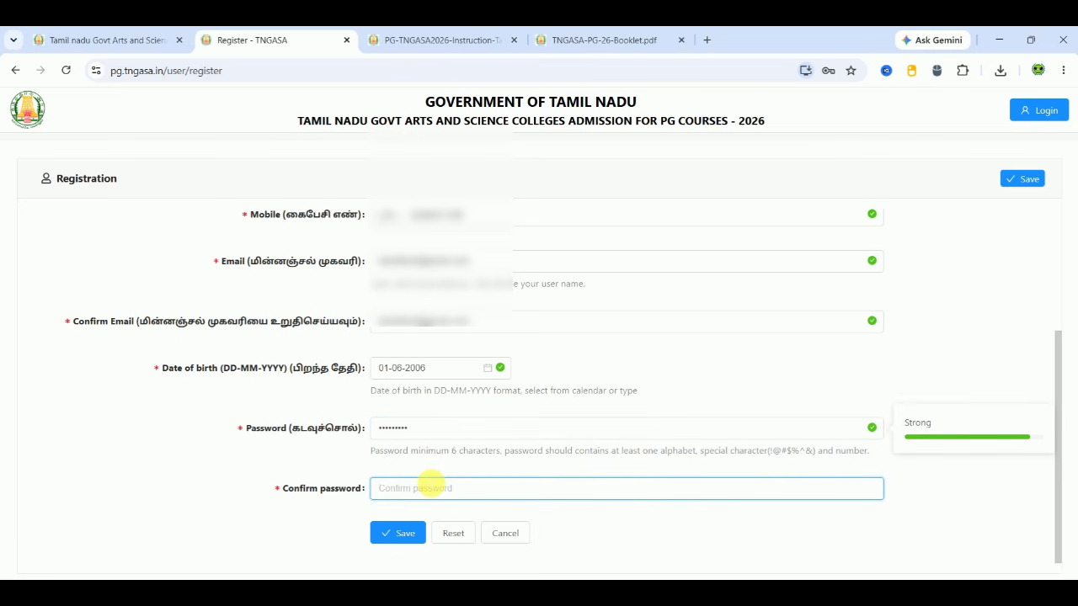
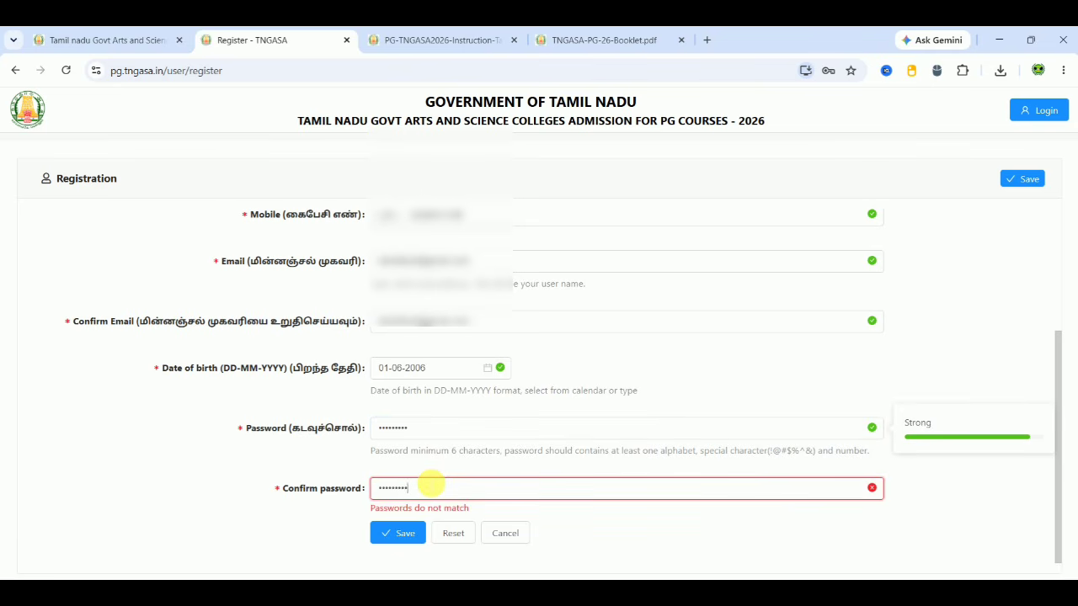
click(665, 532)
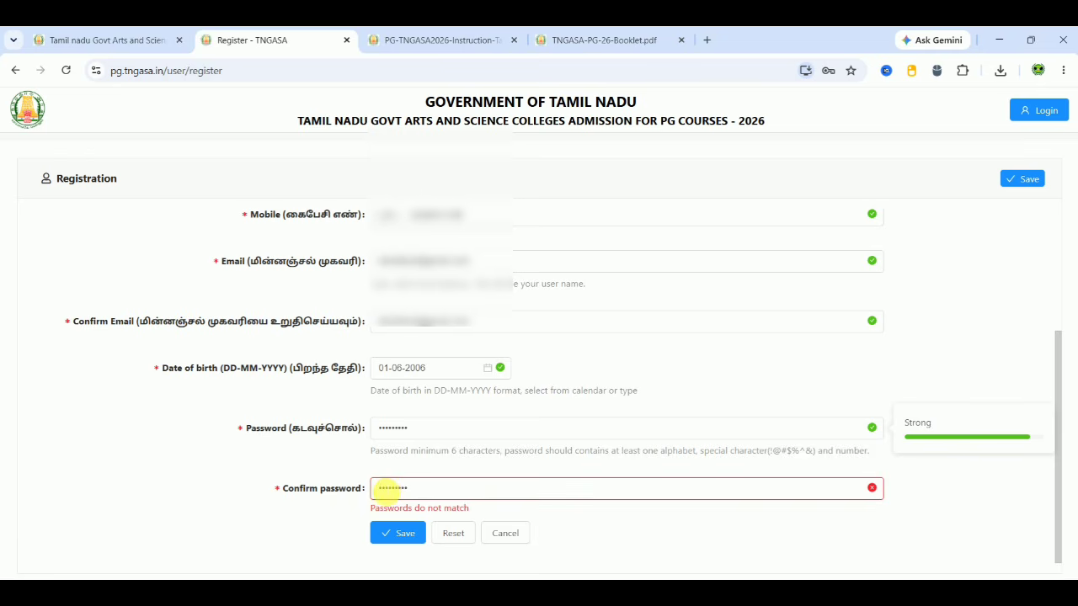
click(383, 488)
text(3)
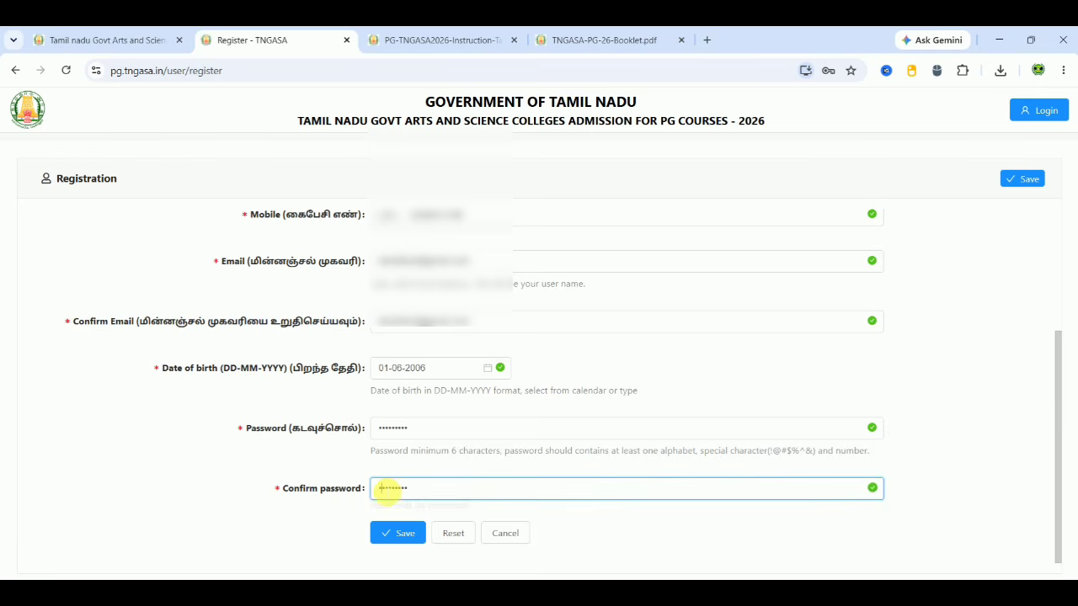
click(401, 539)
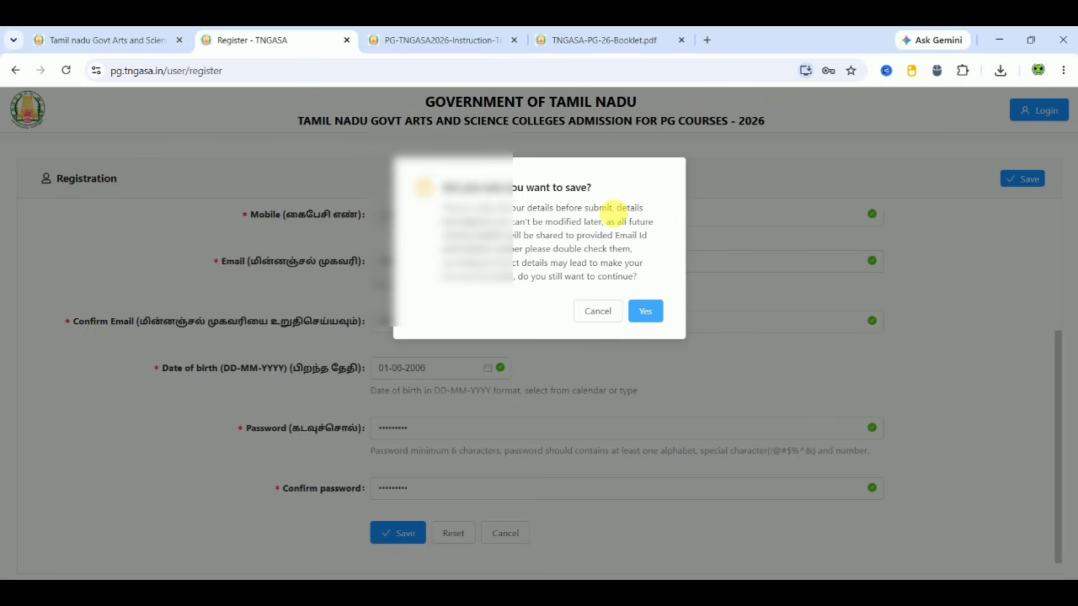
Step: Confirm the save, dismiss the password warning, and submit the received OTP
click(644, 311)
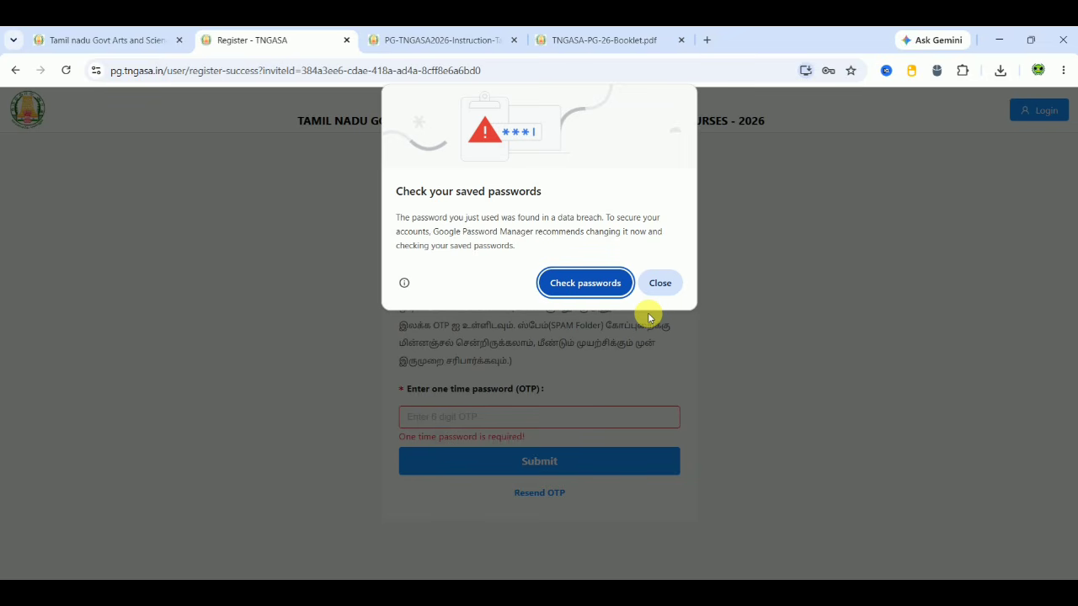
click(653, 283)
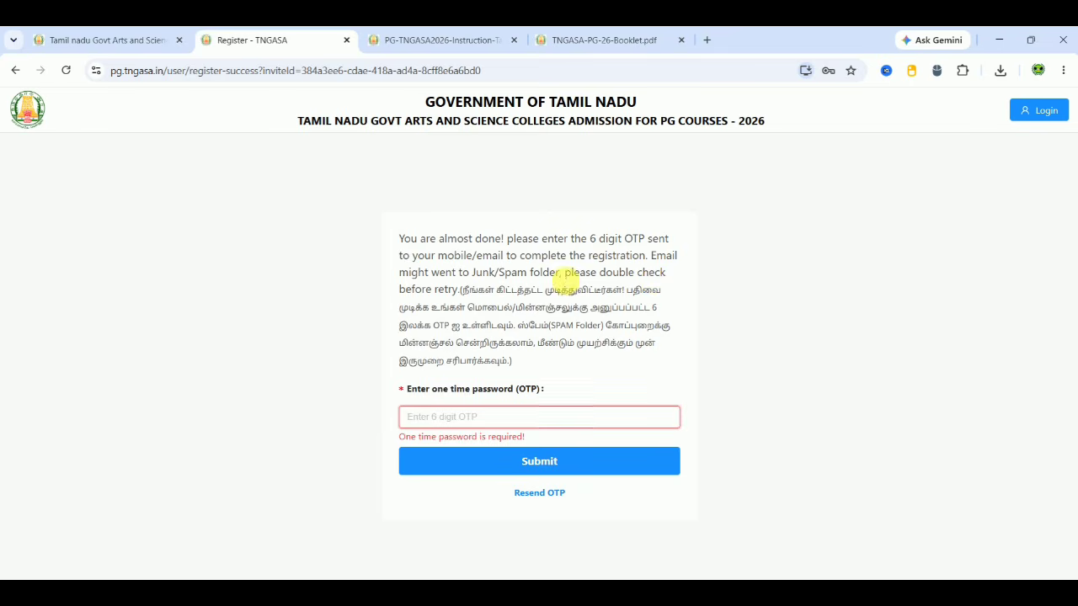
click(454, 416)
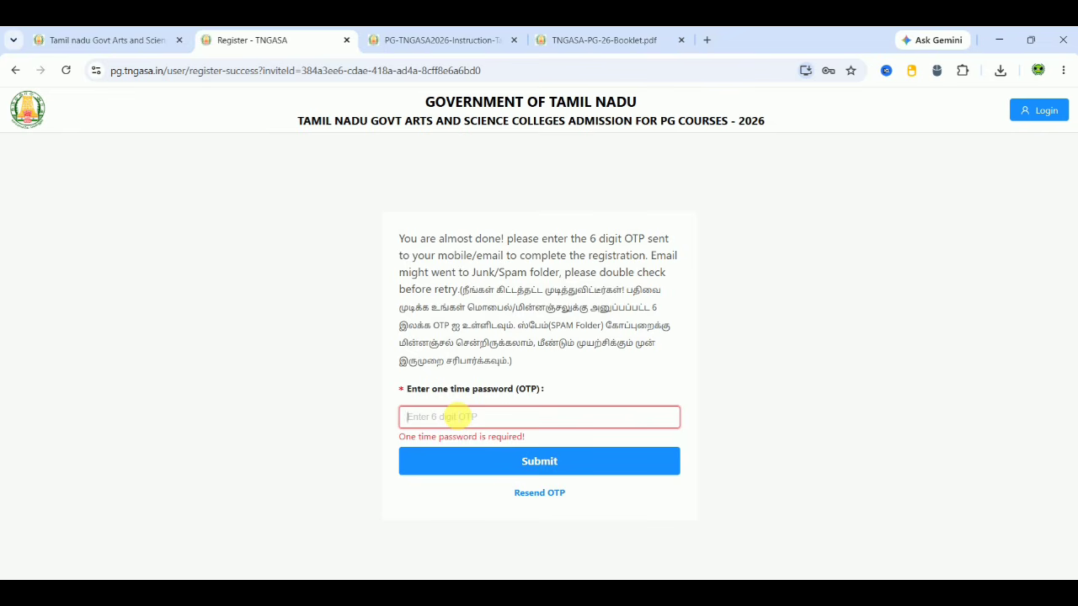
click(474, 471)
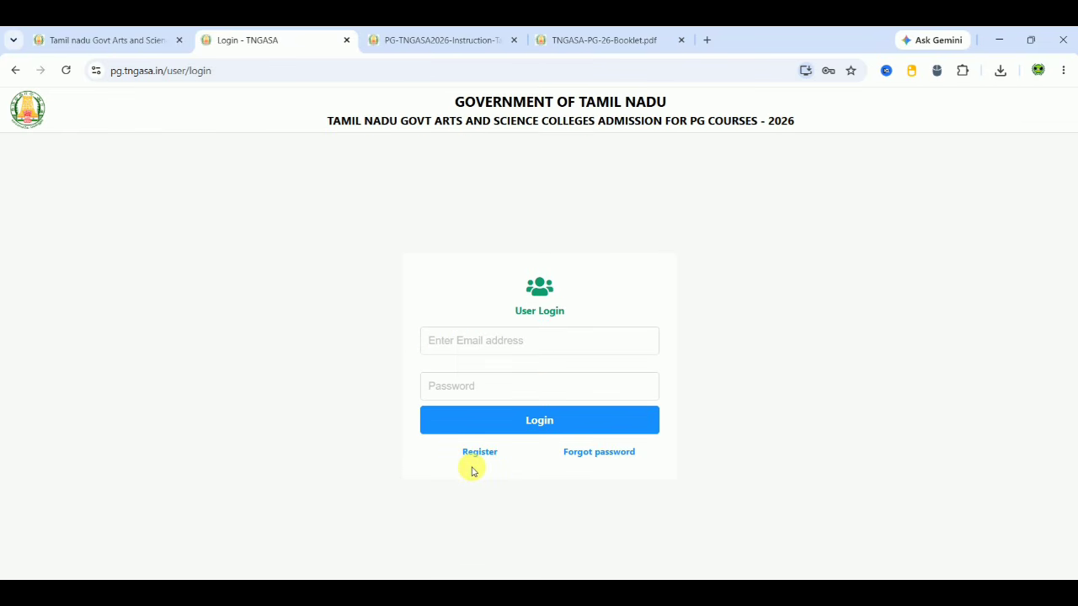
Step: Log in with the registered e-mail address and account password
click(496, 341)
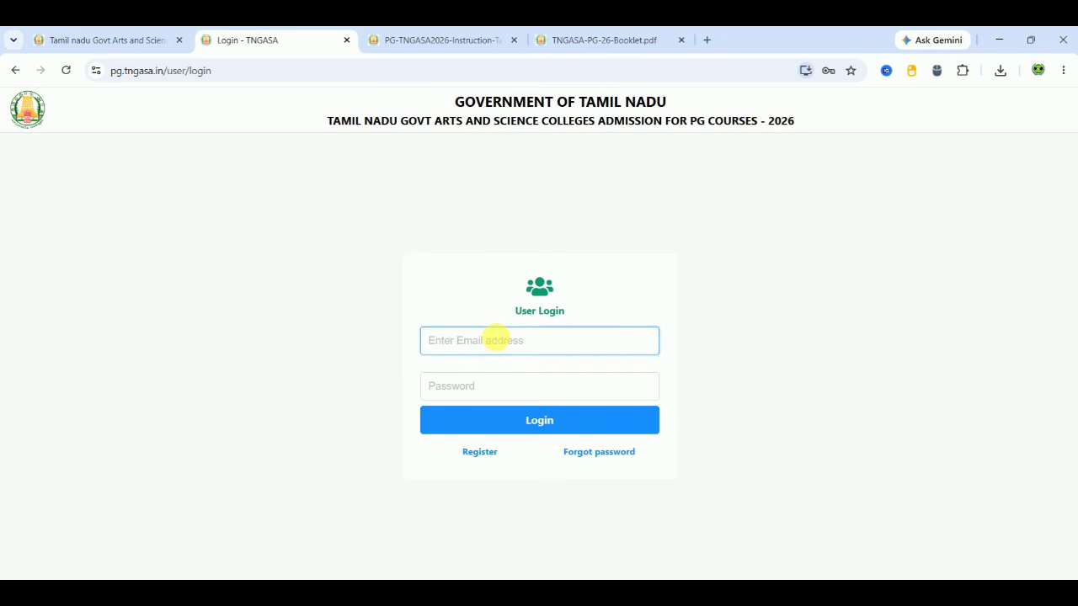
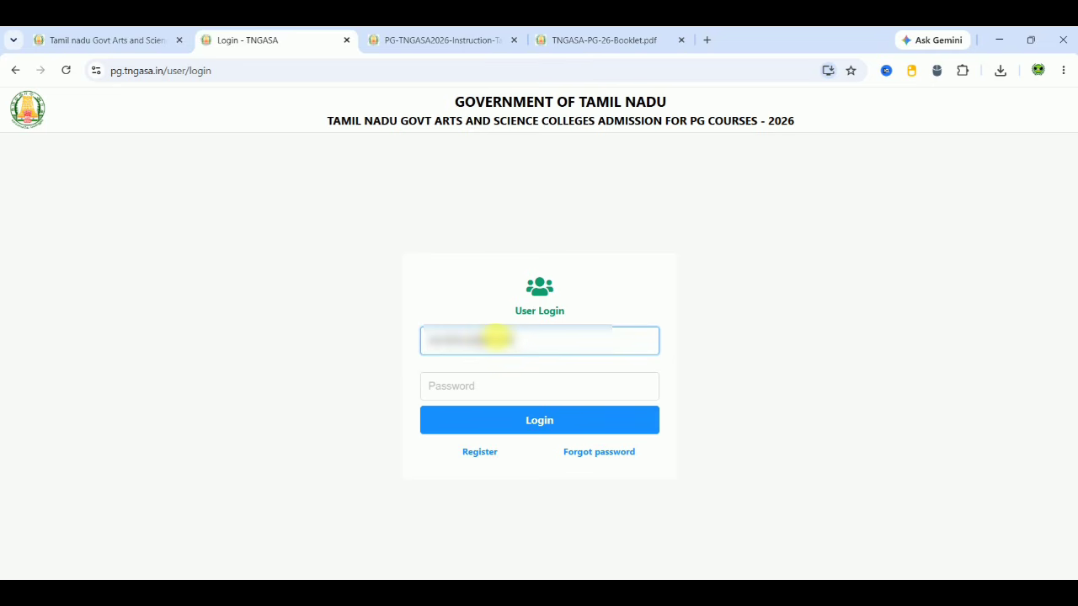
key(Tab)
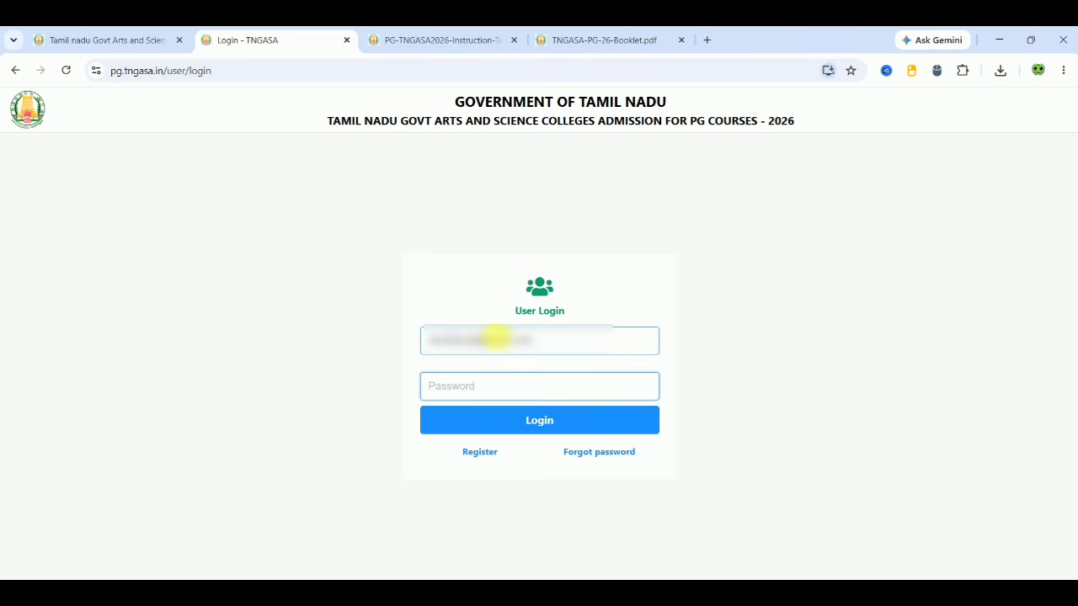
text(•)
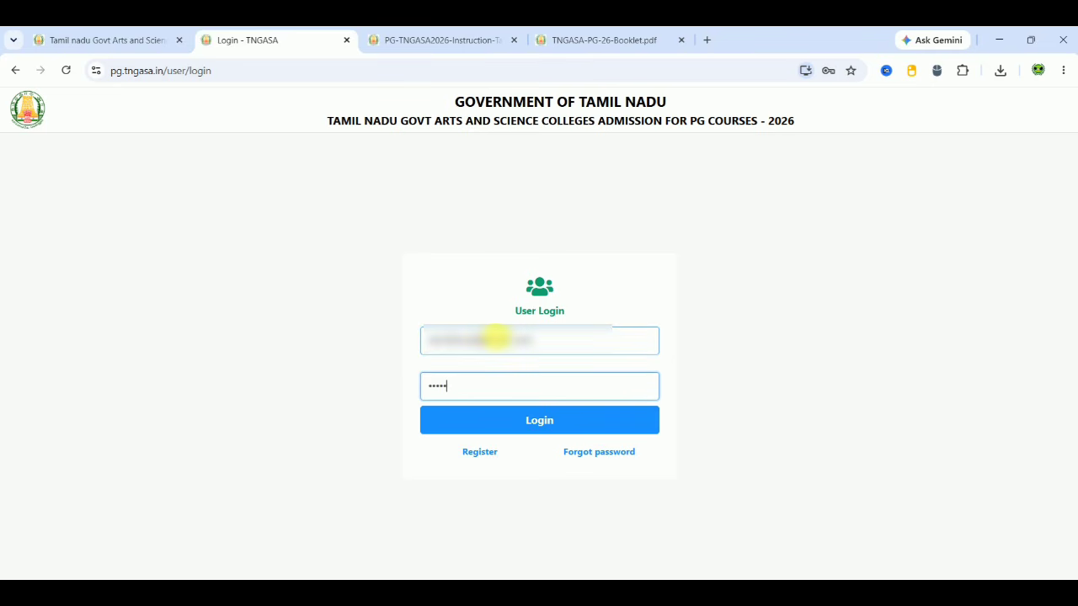
click(540, 427)
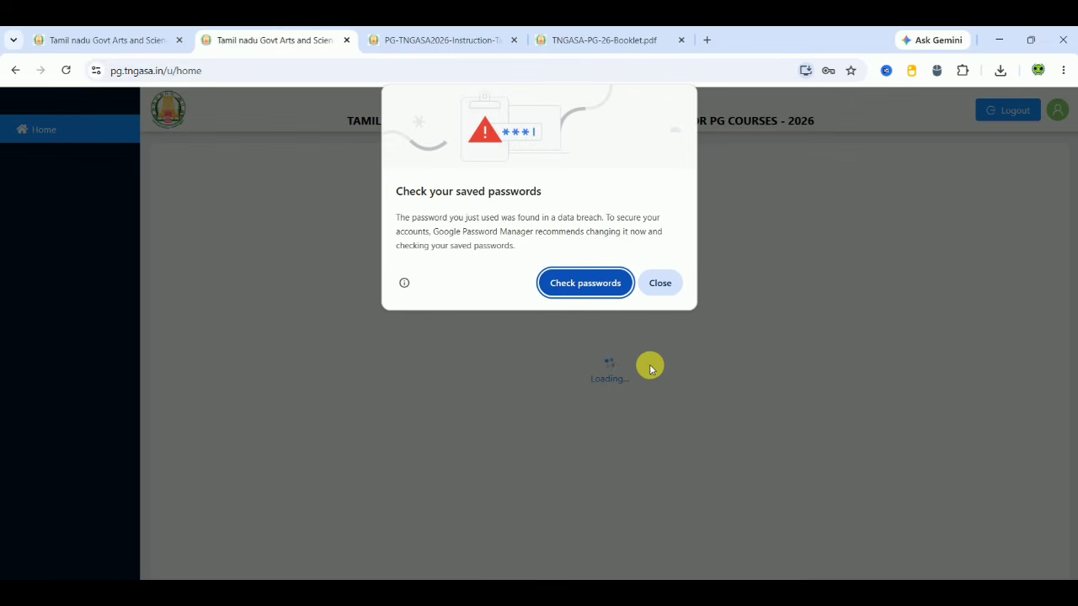
Step: Set native civic status to Village Panchayat and enter the father's and mother's names
click(659, 284)
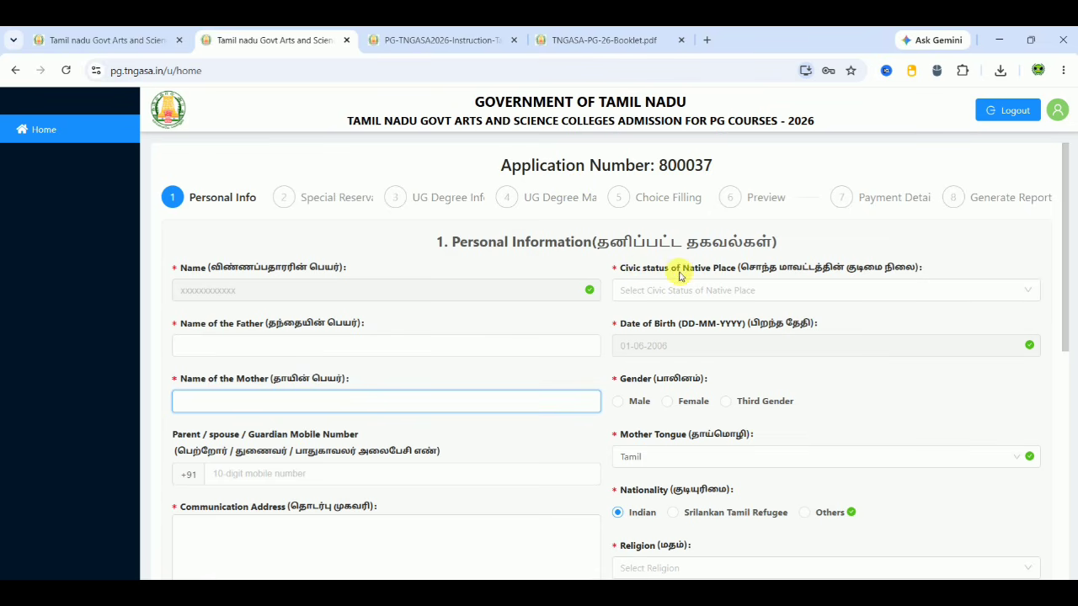
click(690, 290)
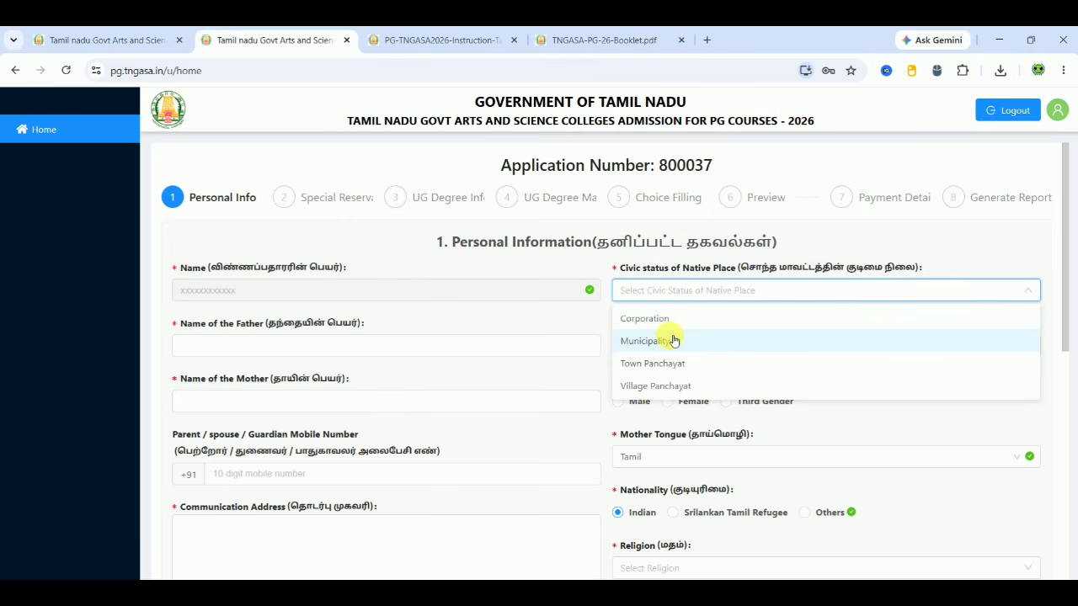
click(663, 386)
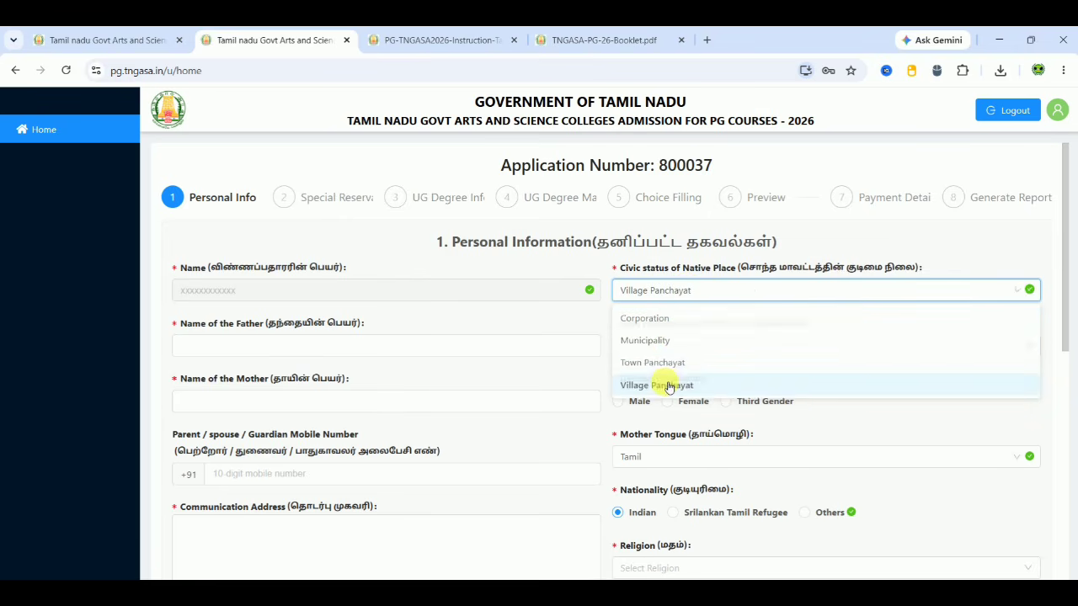
click(385, 355)
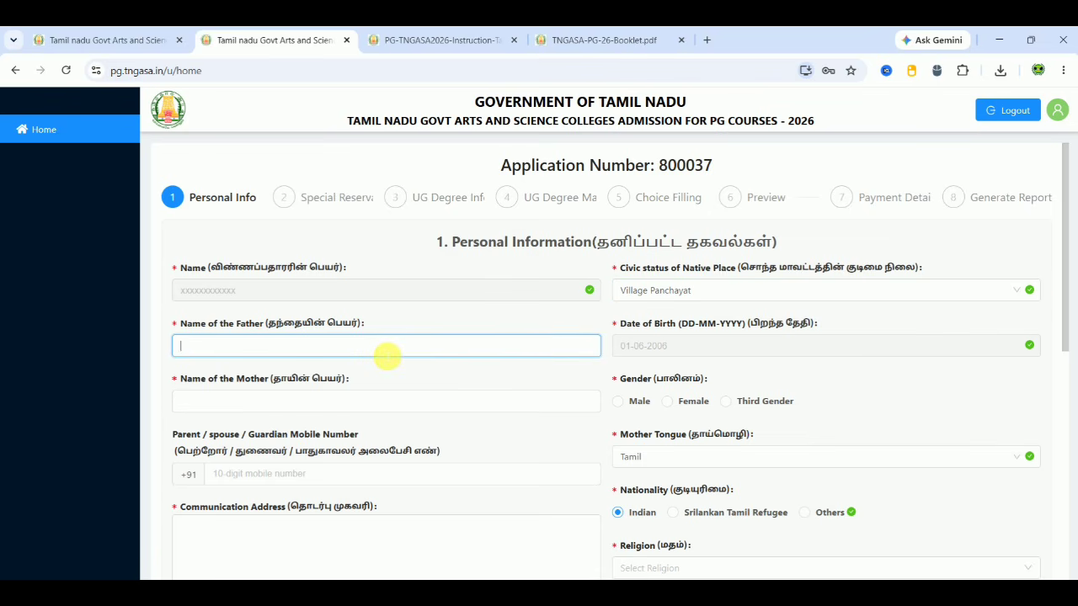
text(xxxxxxx)
click(314, 403)
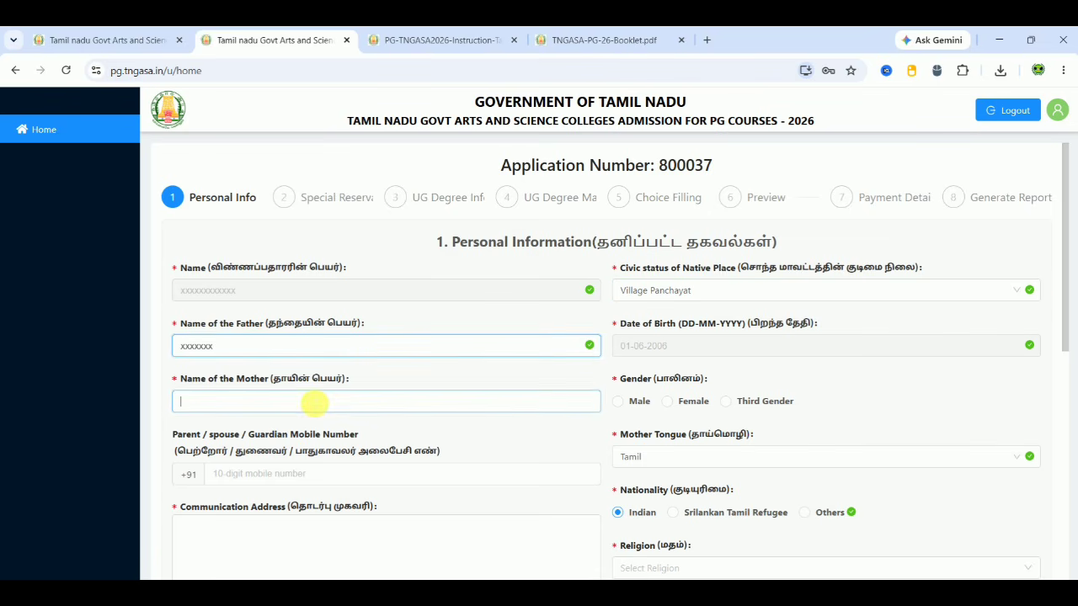
text(xxxxxxxxxxxx)
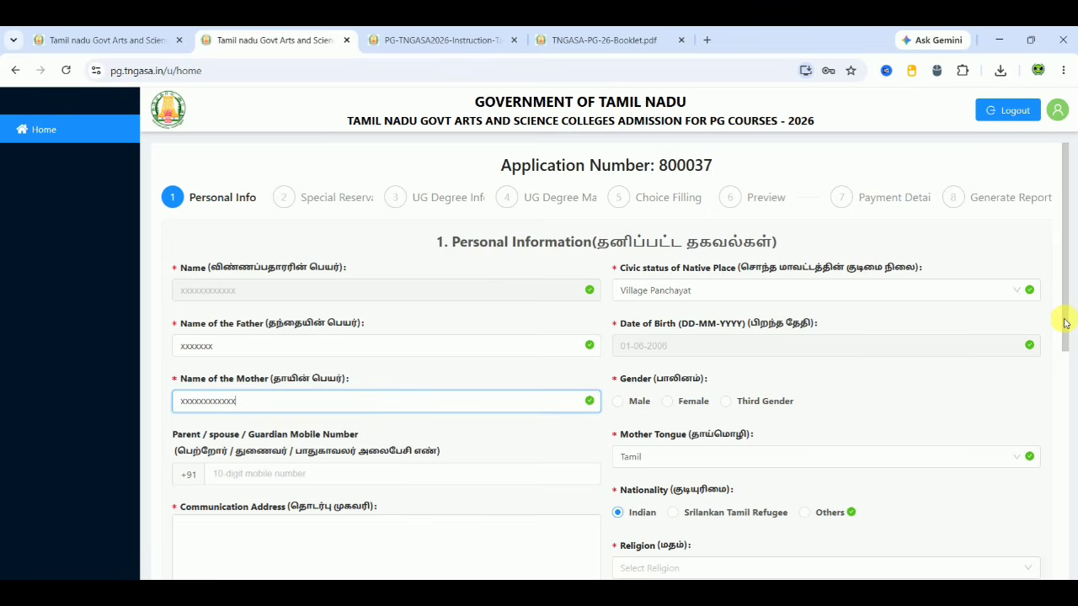
drag(1065, 323, 1041, 421)
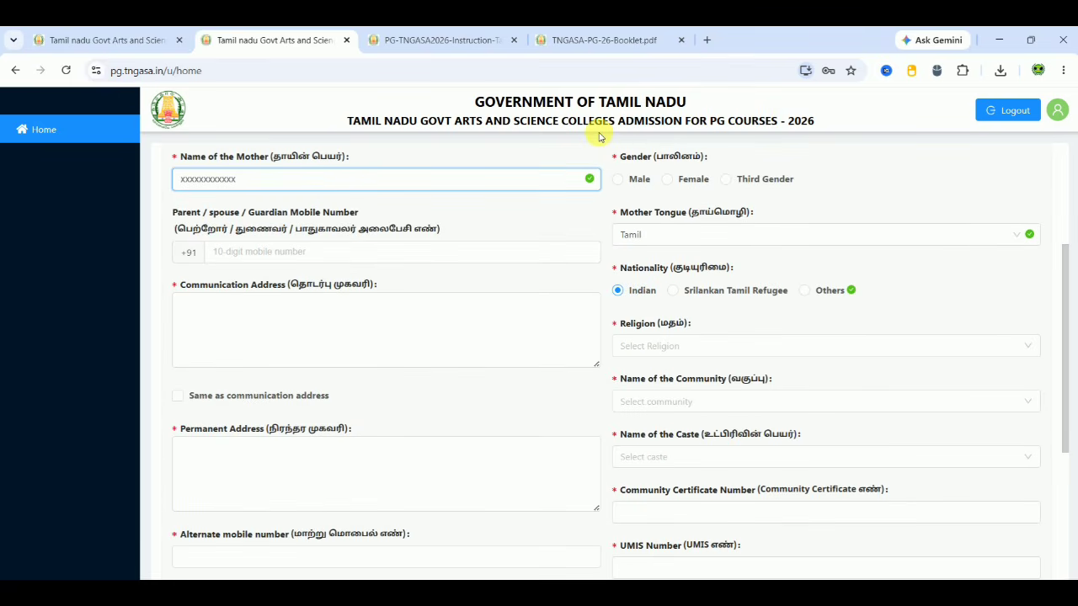
Step: Select Male gender, Hindu religion, SC community and Adi Dravida caste
click(618, 181)
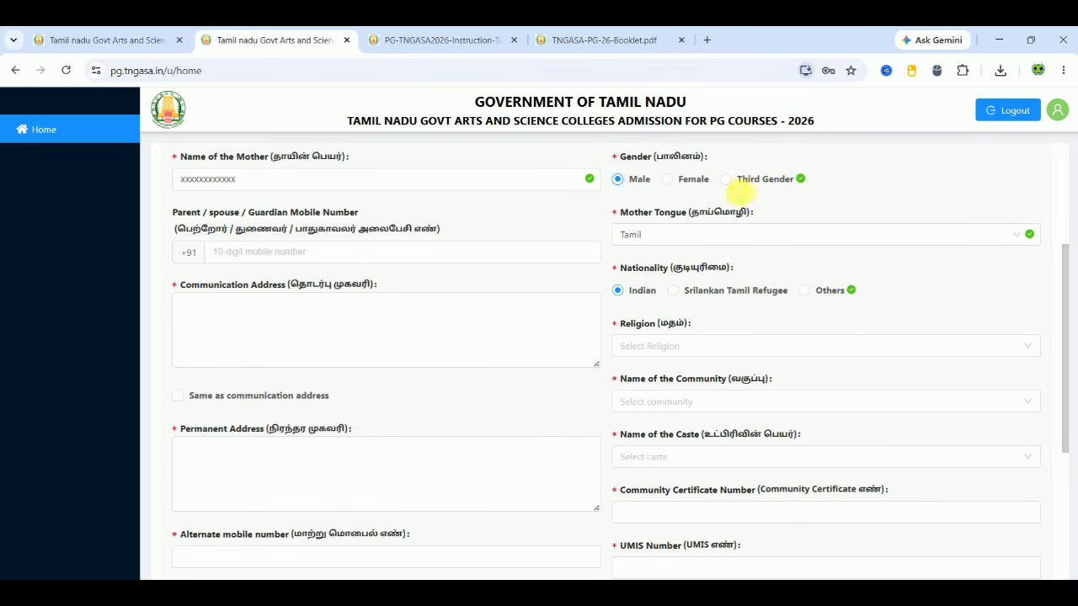
click(255, 211)
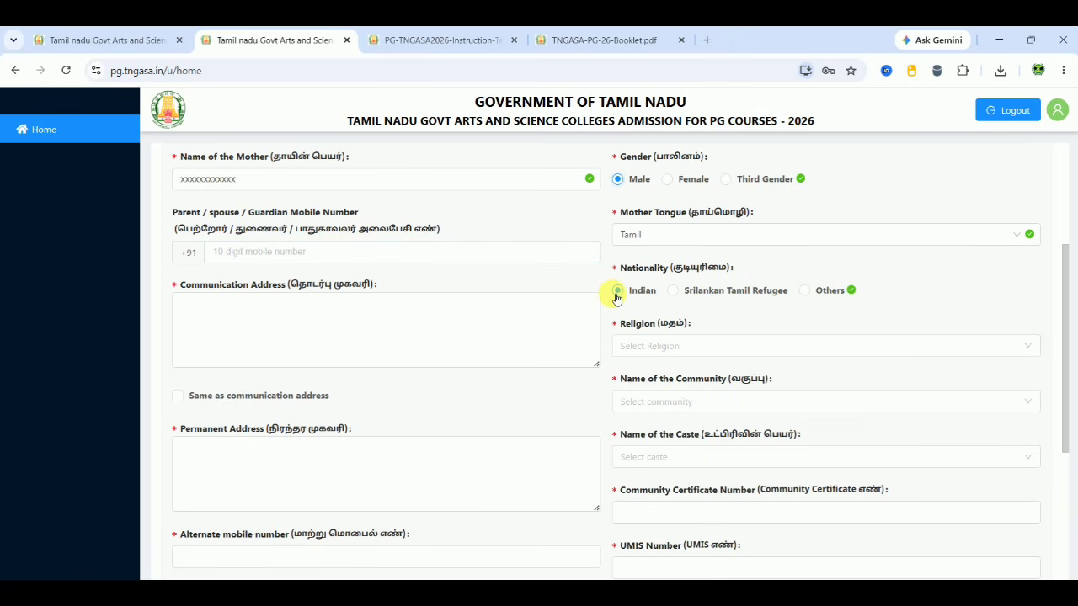
click(678, 345)
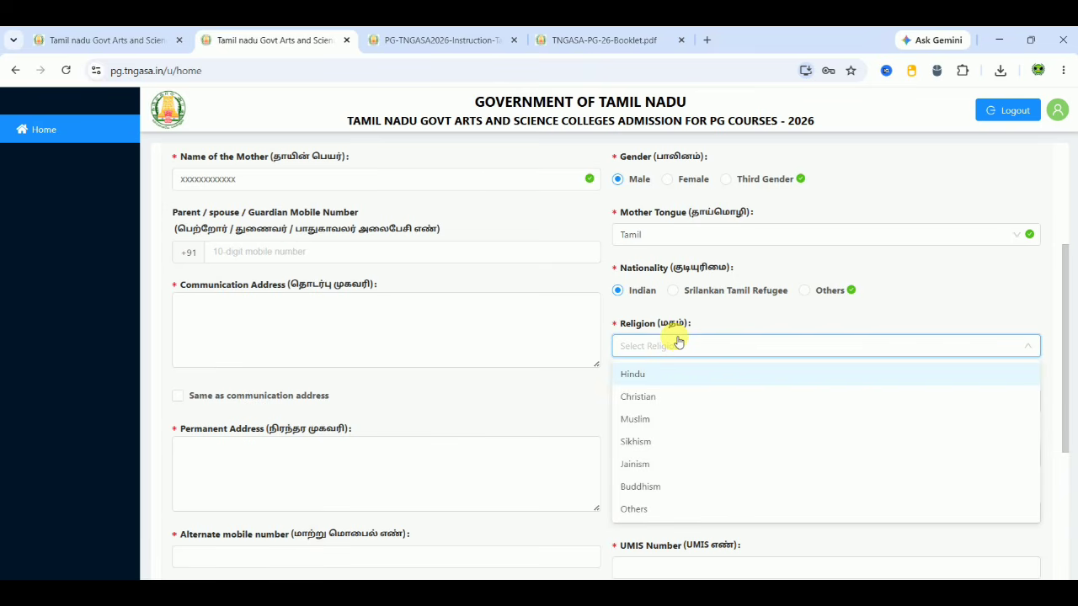
click(644, 380)
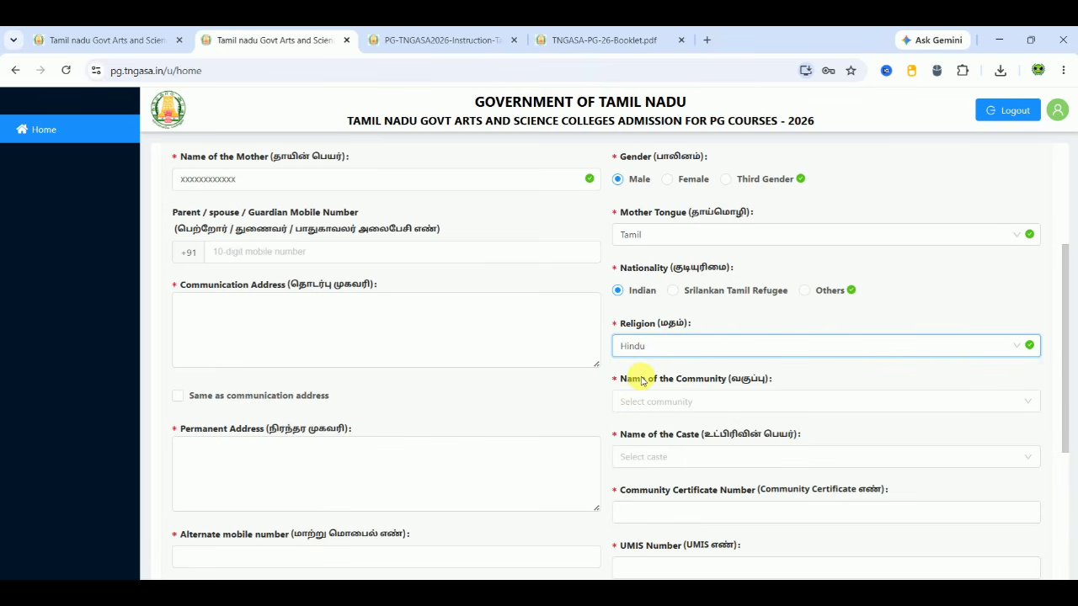
click(665, 403)
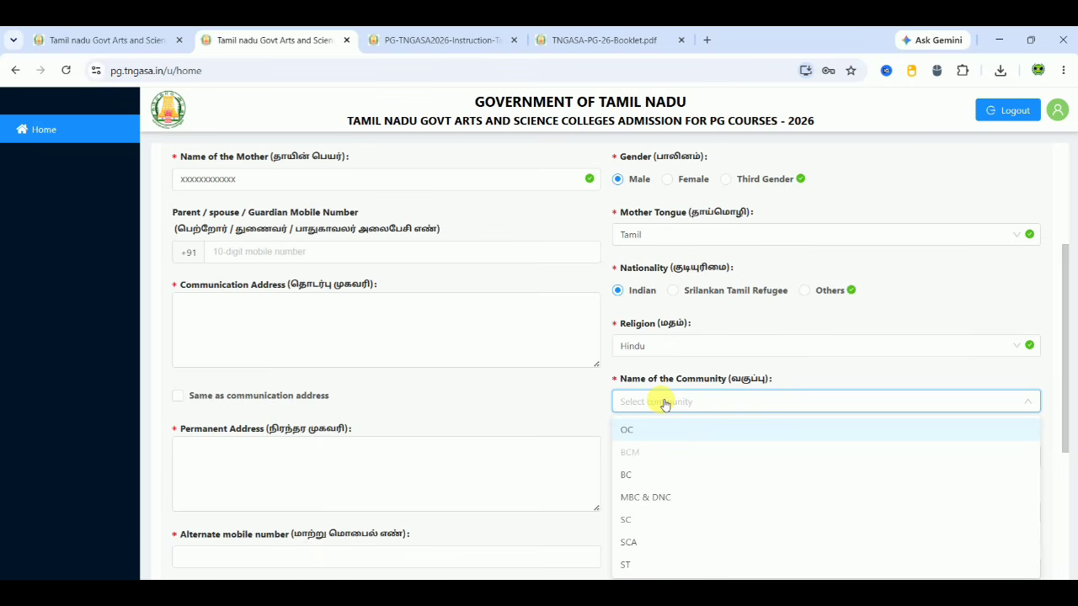
click(640, 519)
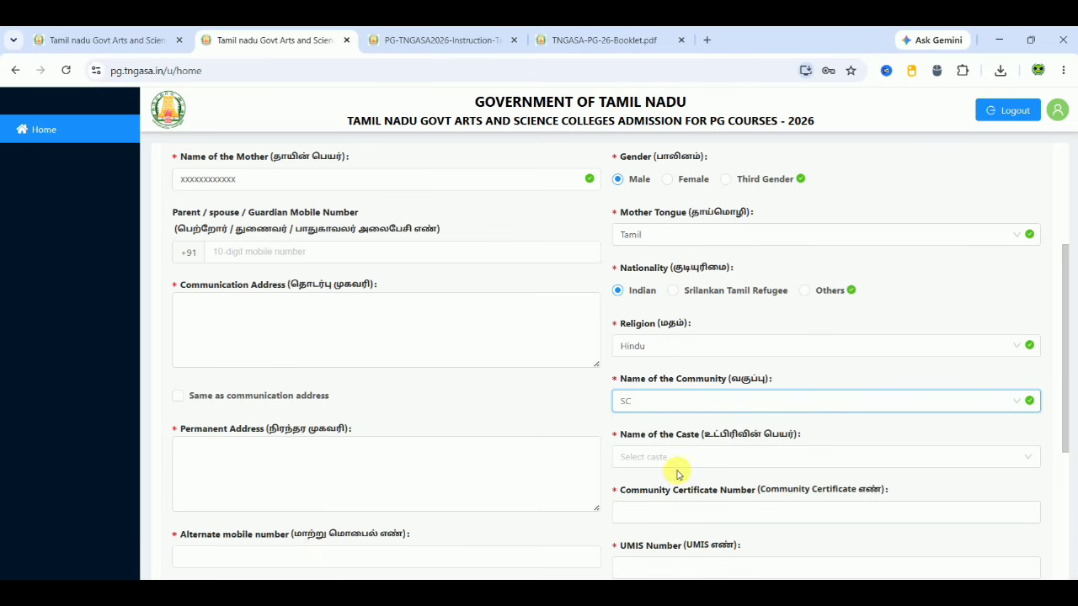
click(705, 459)
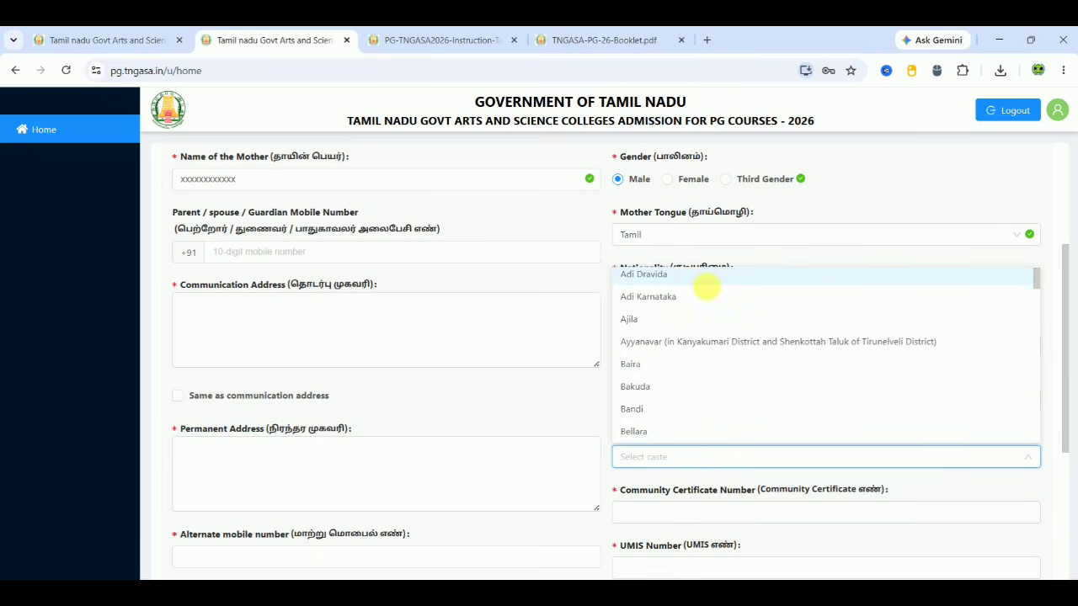
click(690, 278)
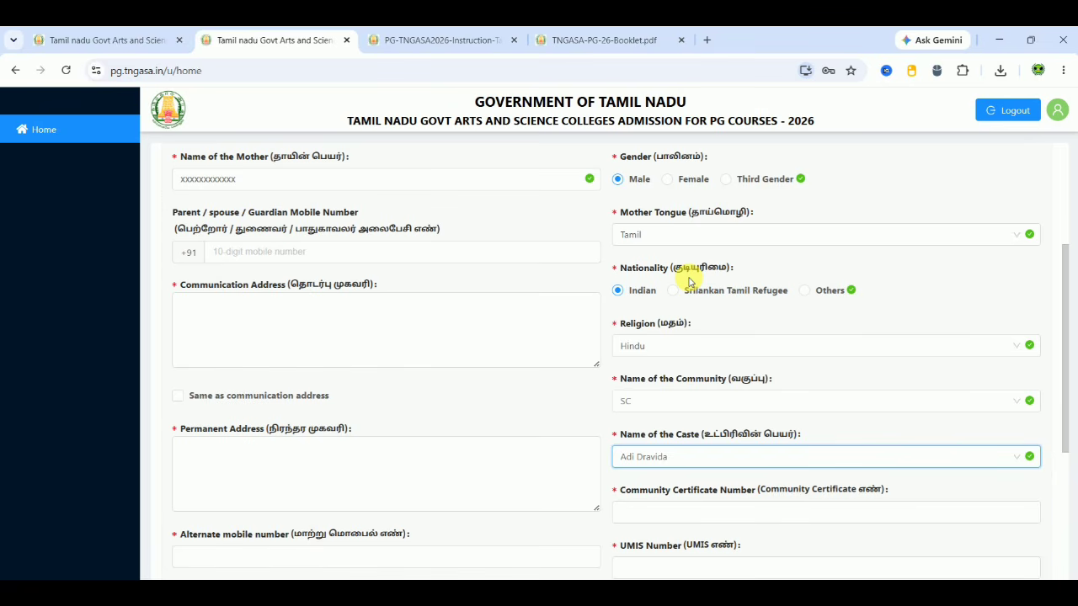
Step: Enter the community certificate number
click(666, 507)
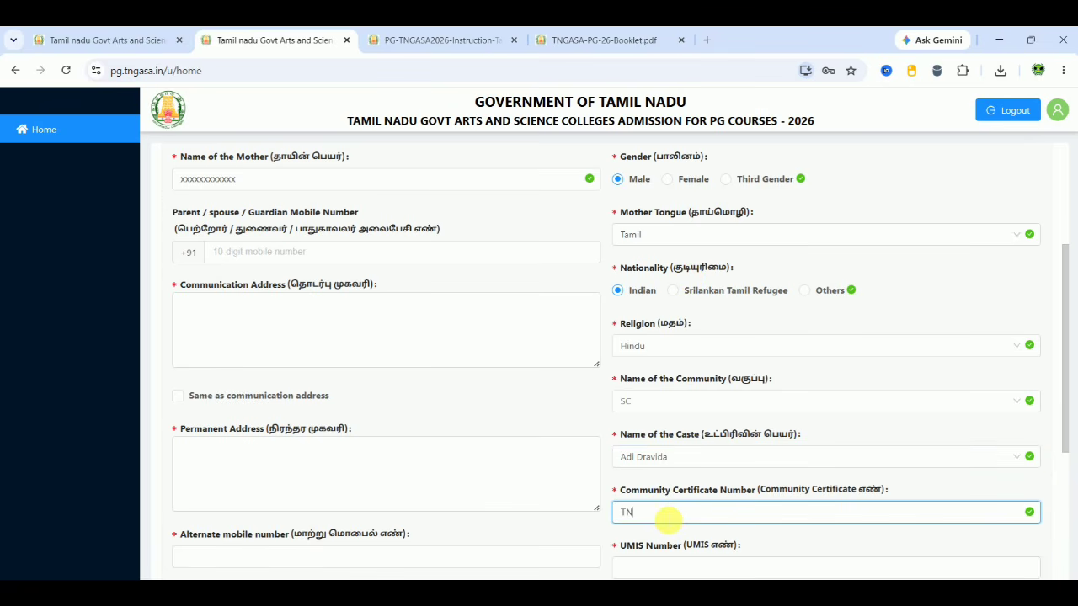
click(345, 339)
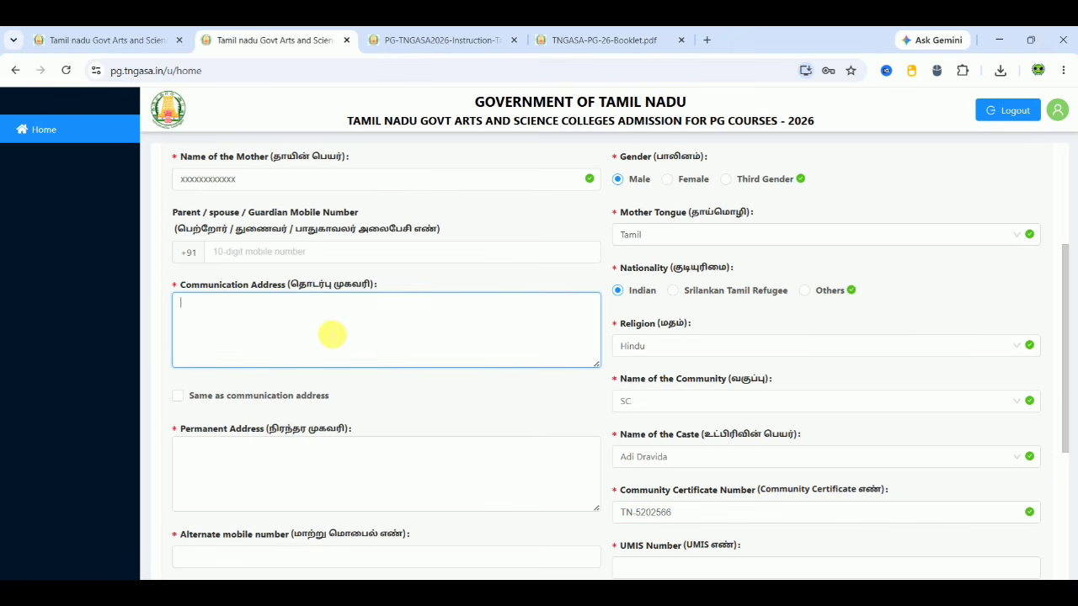
Step: Type the communication address and tick 'Same as communication address' for the permanent address
text(XXXXXXXXXXXXXXXXXXXXXXXXXXX)
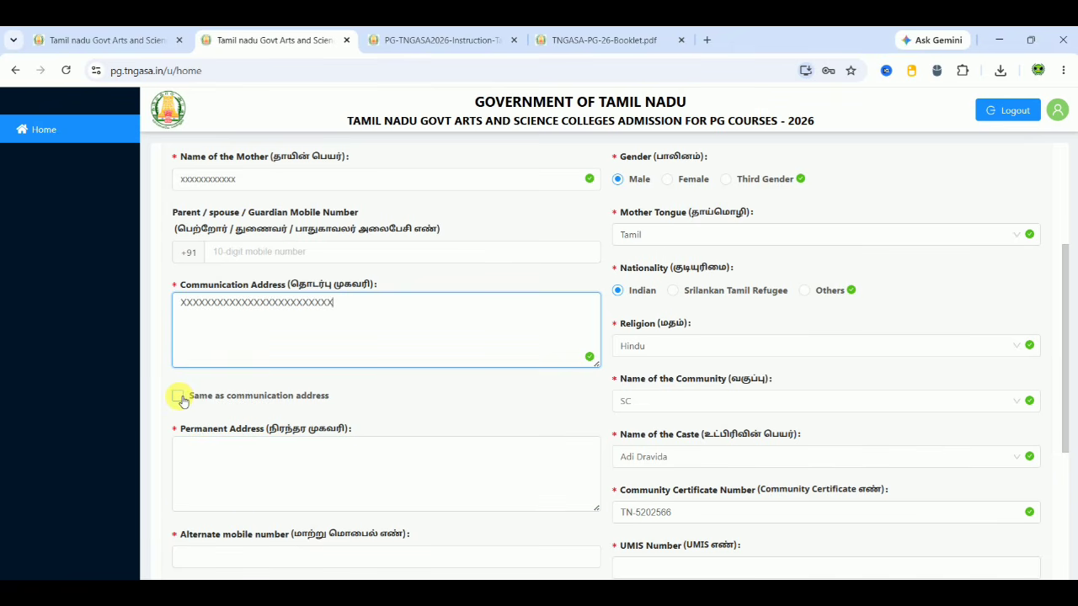
click(178, 397)
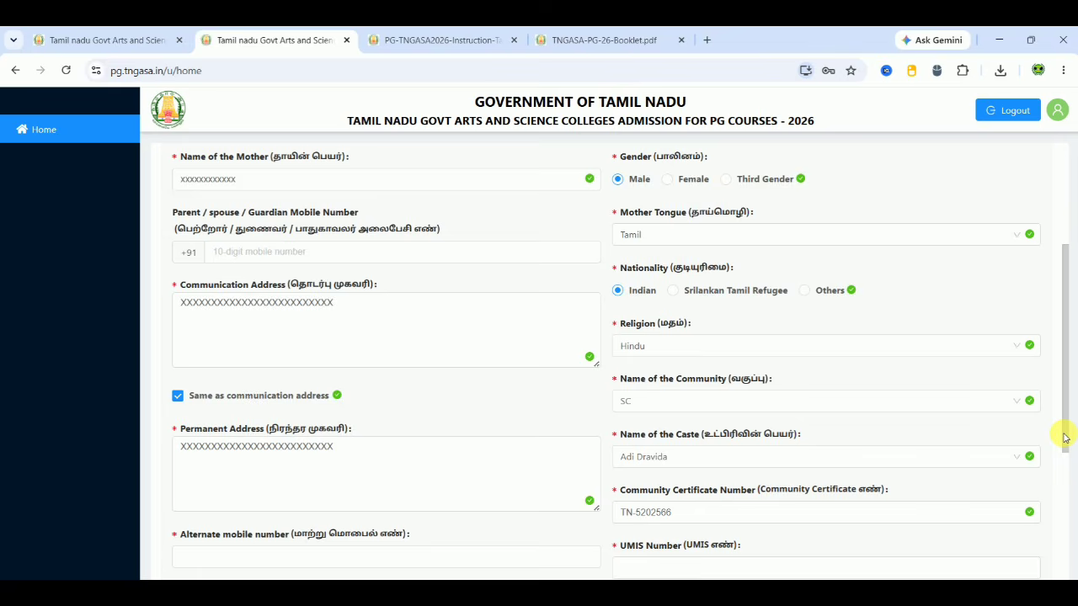
drag(1063, 437, 1045, 589)
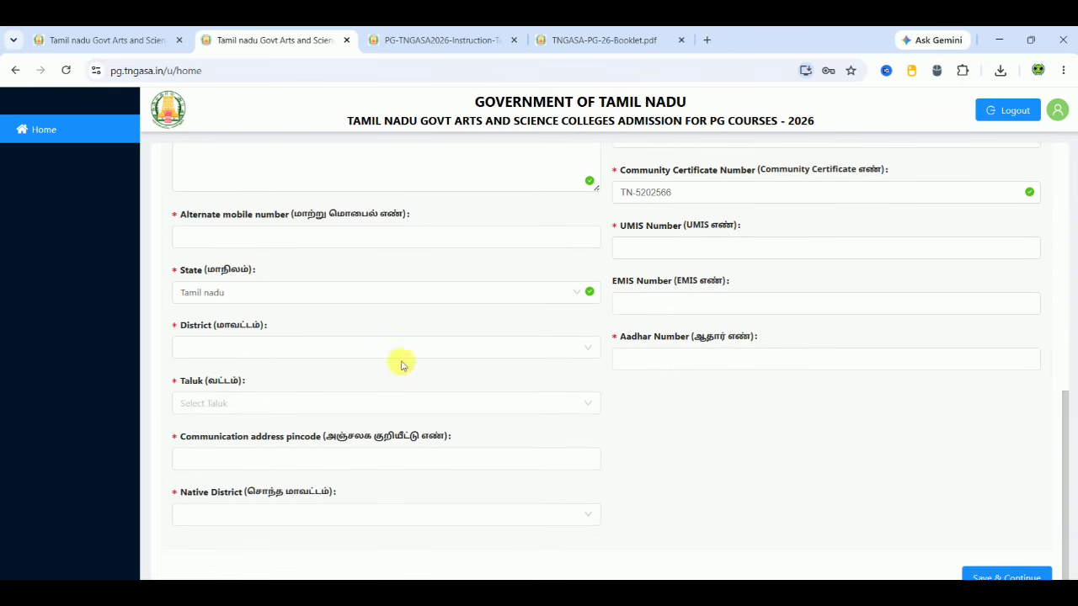
Step: Enter the alternate mobile number and set district Tiruvannamalai with taluk Thandramet
click(273, 231)
text(98)
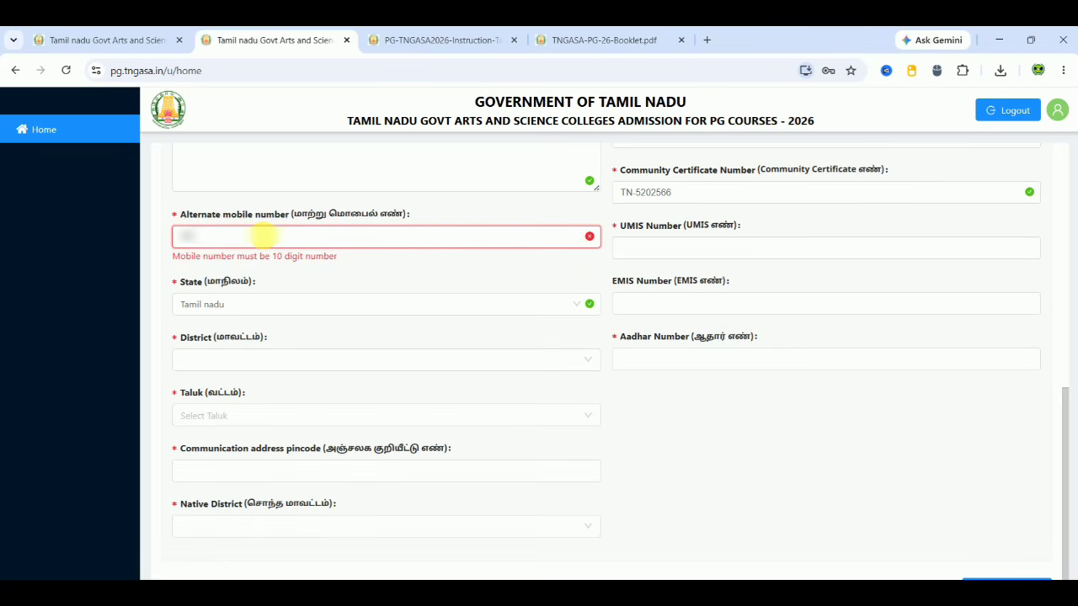
text(76543210)
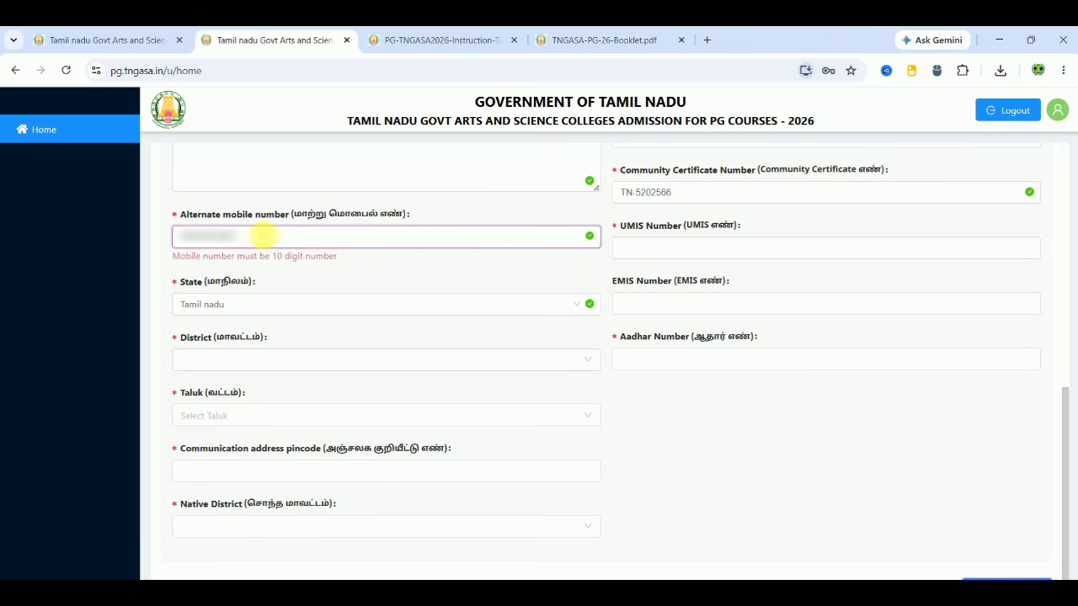
click(251, 348)
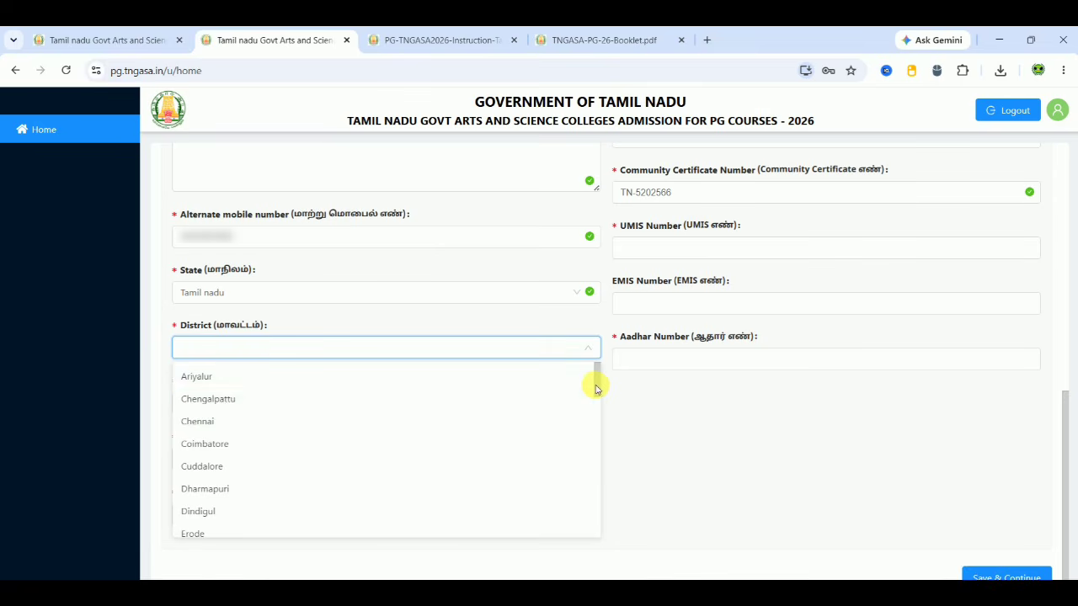
drag(593, 384, 572, 553)
click(321, 411)
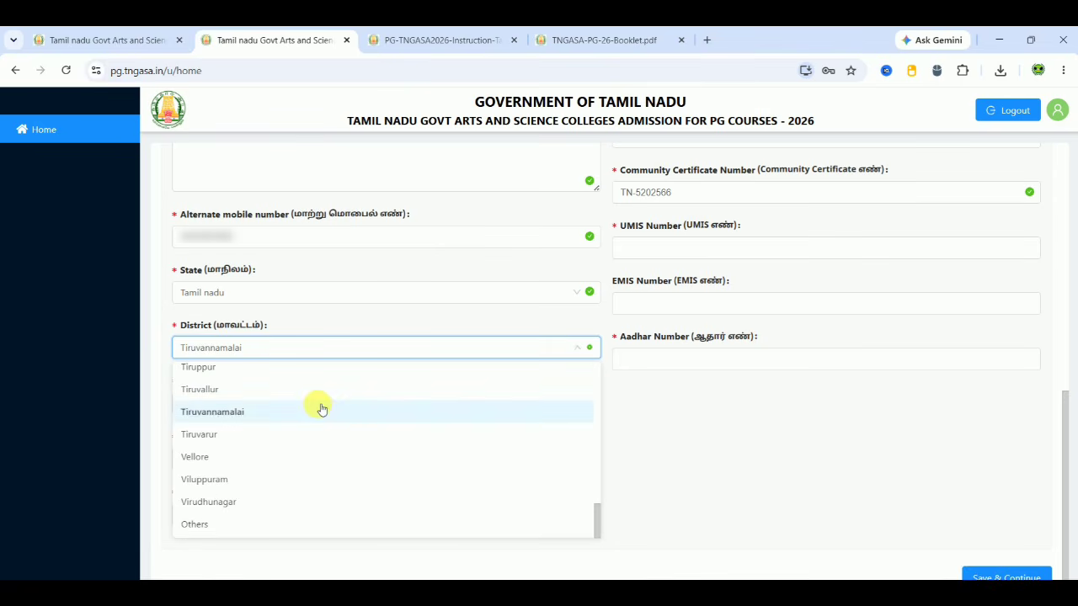
click(310, 405)
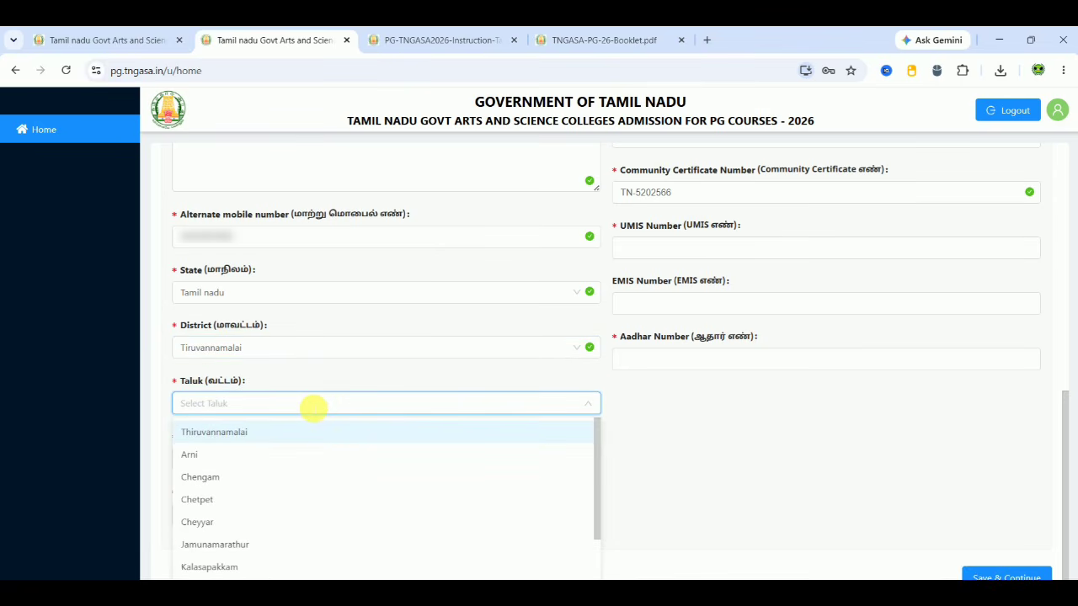
text(TH)
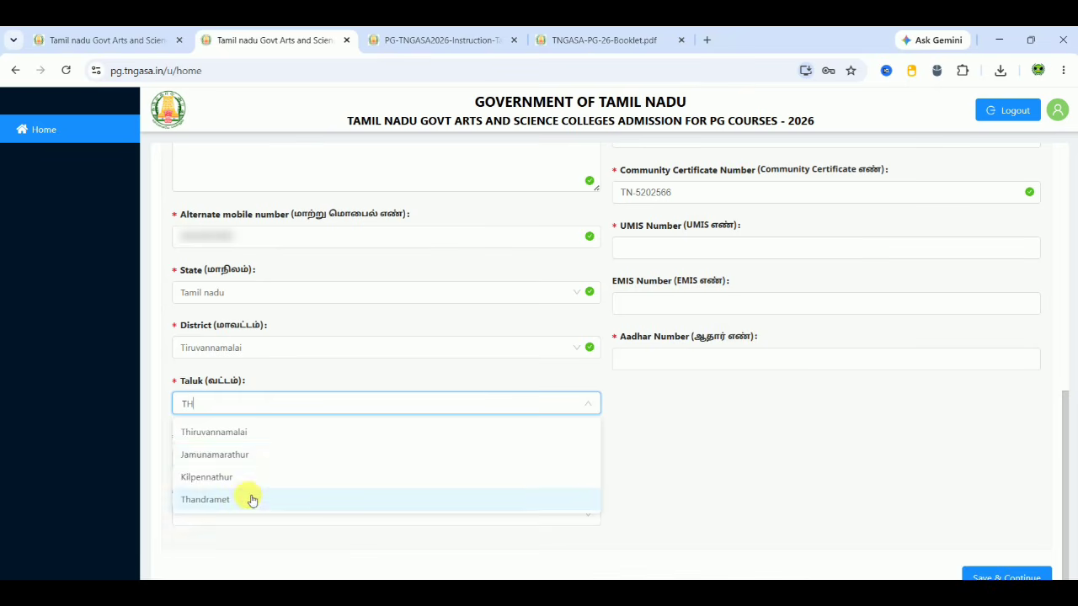
click(251, 499)
Step: Enter the communication address pincode and set the native district to Tiruvannamalai
click(269, 460)
text(60)
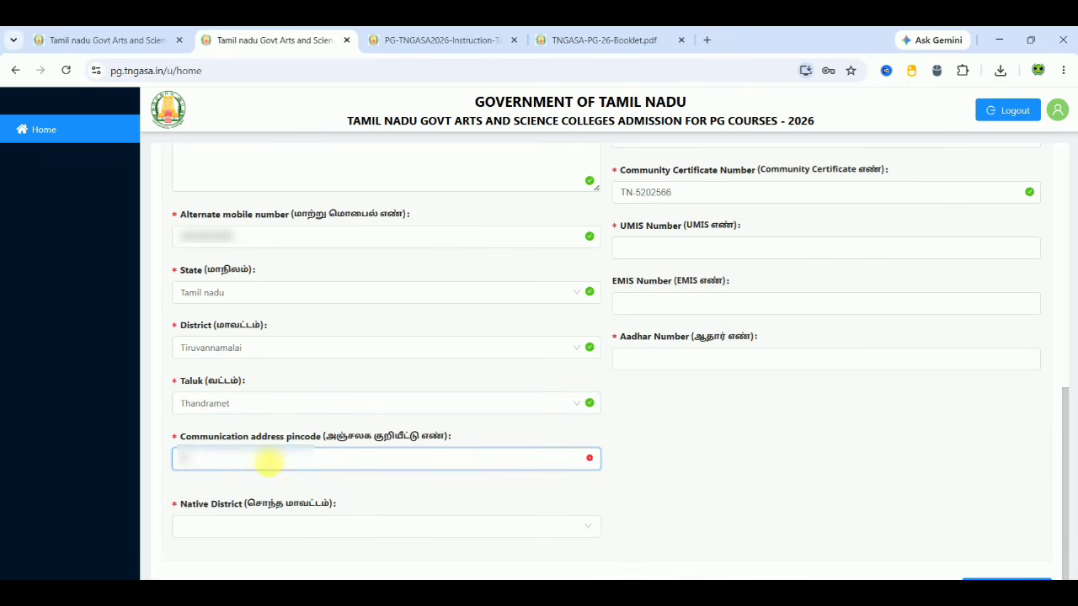
text(6707)
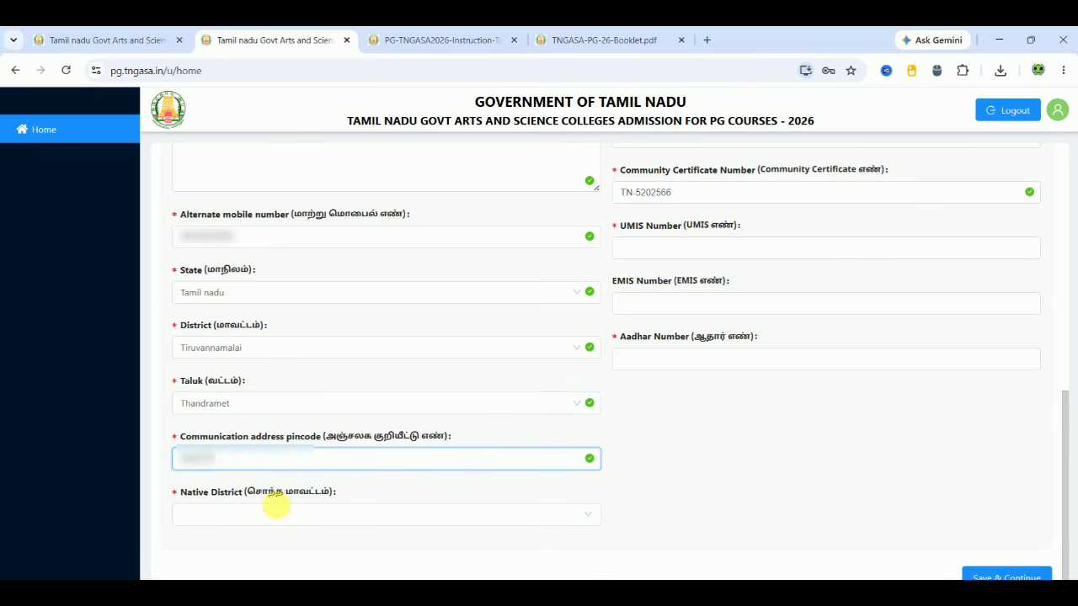
click(276, 509)
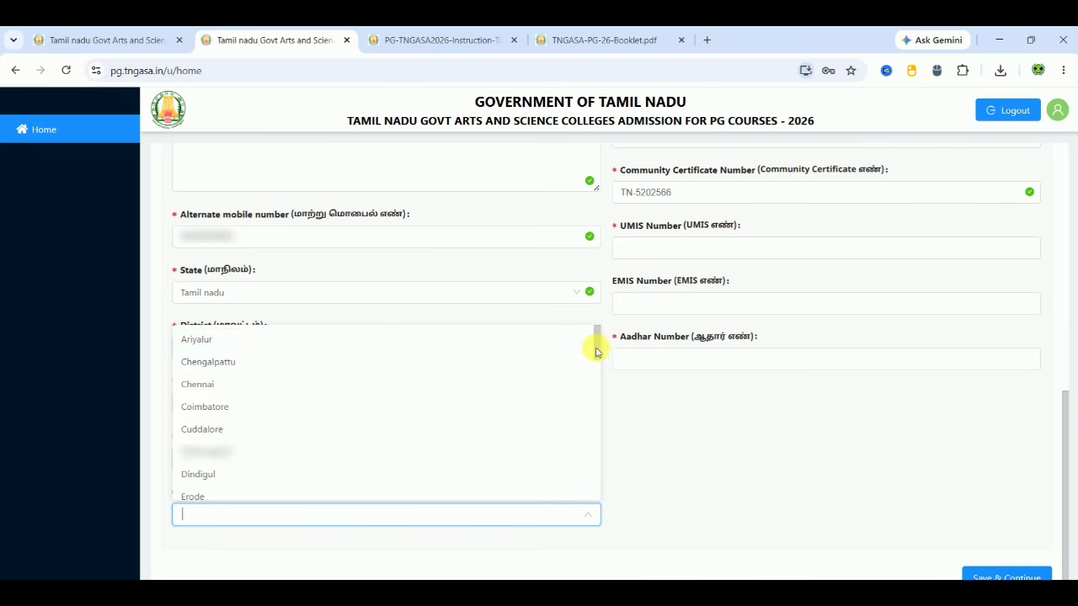
drag(595, 352, 584, 488)
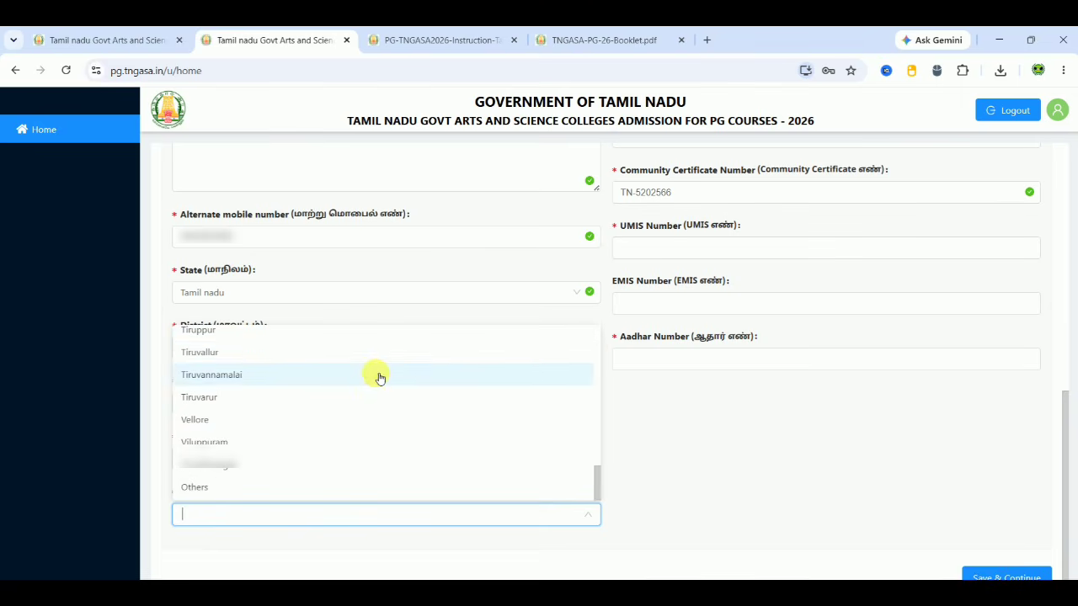
click(378, 376)
click(764, 416)
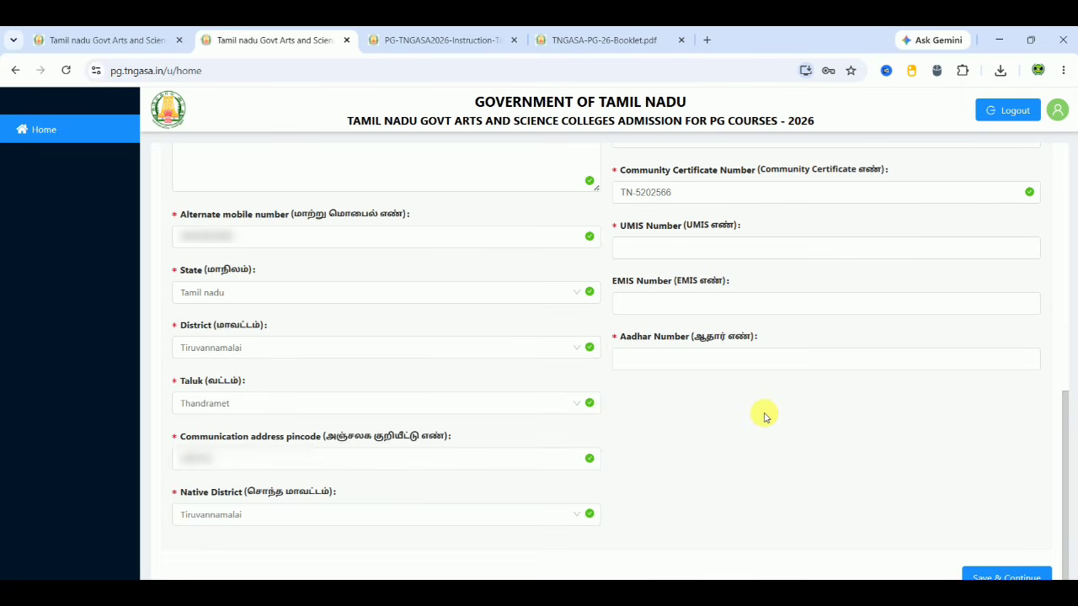
click(679, 251)
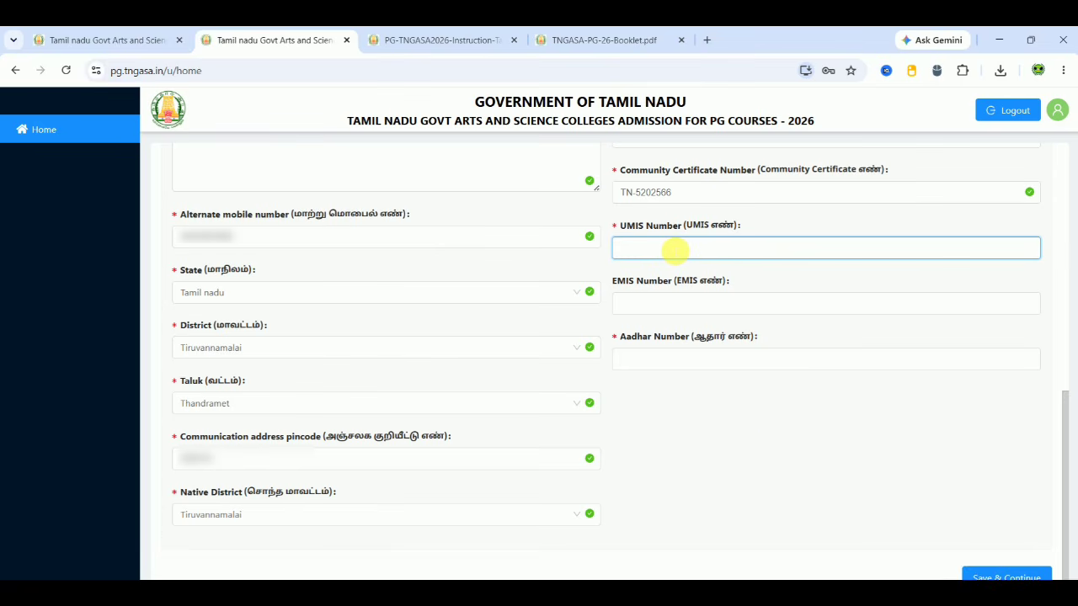
Step: Fill in the UMIS number and Aadhaar number, then Save & Continue to Special Reservation
click(737, 441)
click(699, 367)
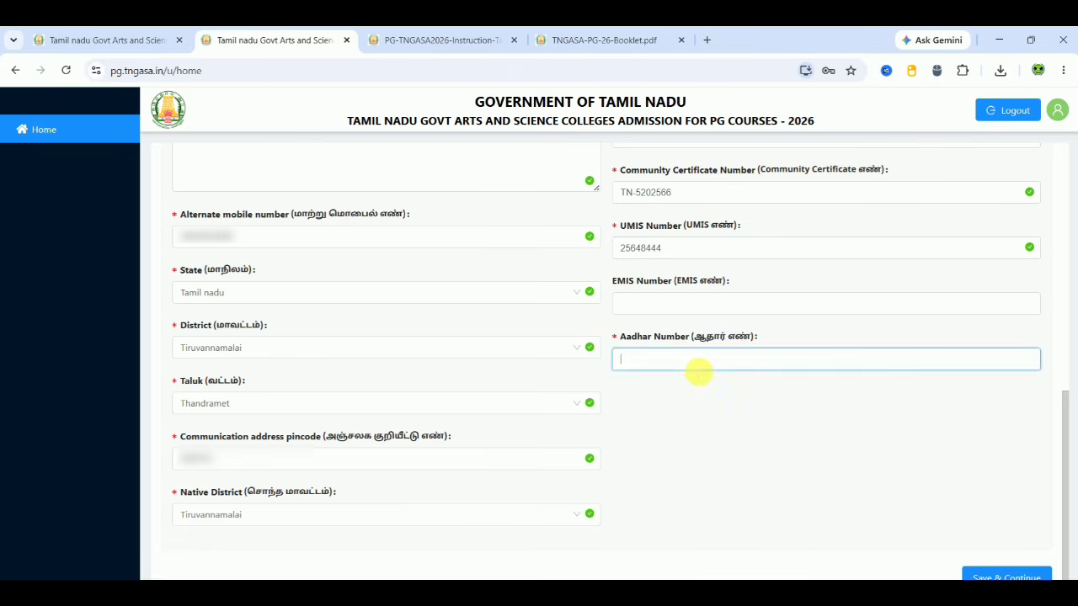
text(3)
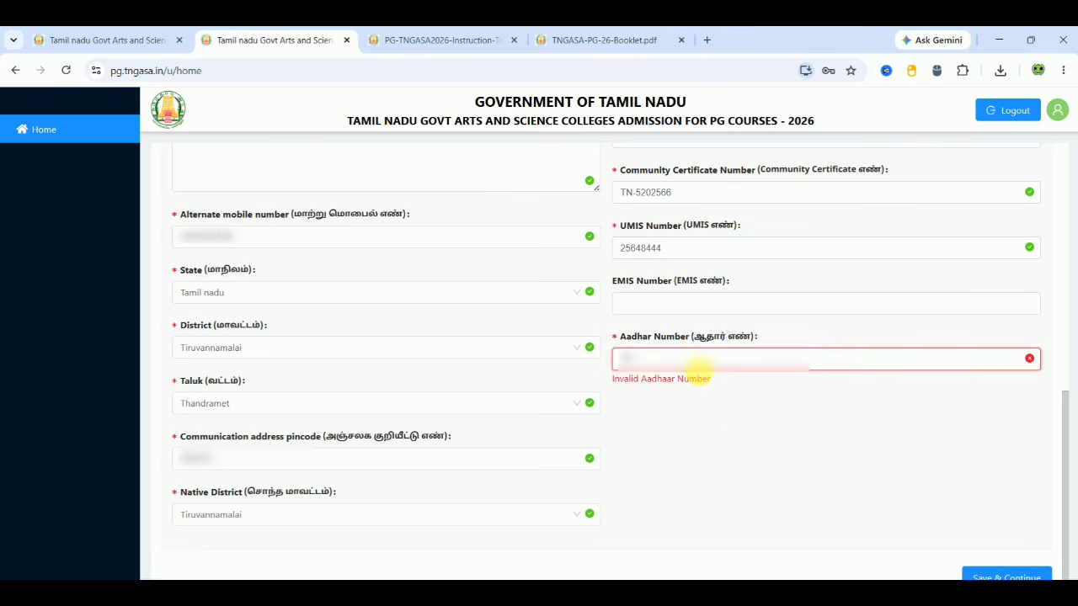
text(**********)
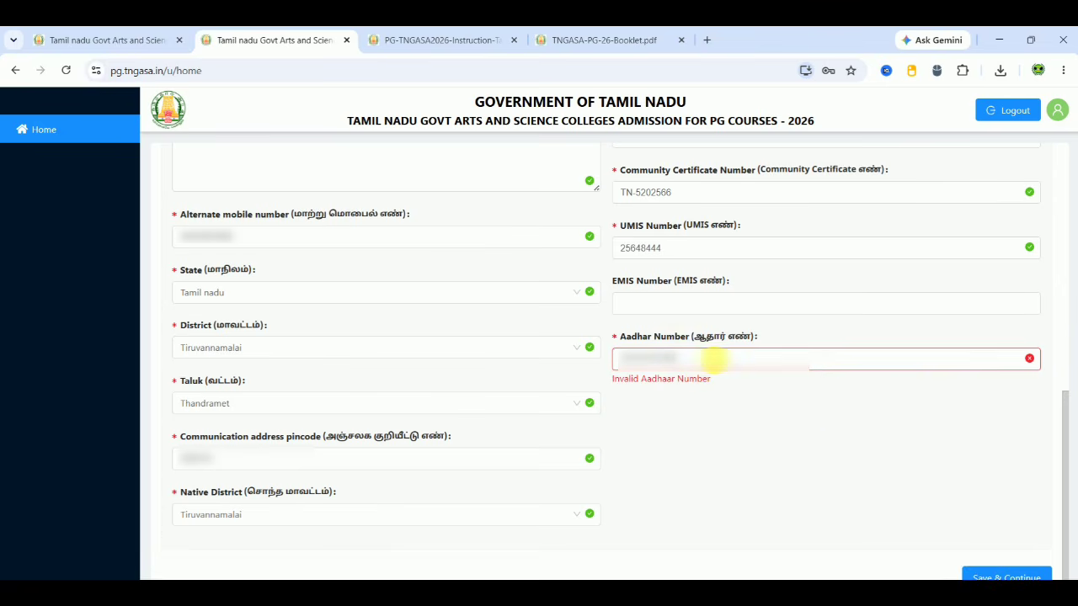
text(*)
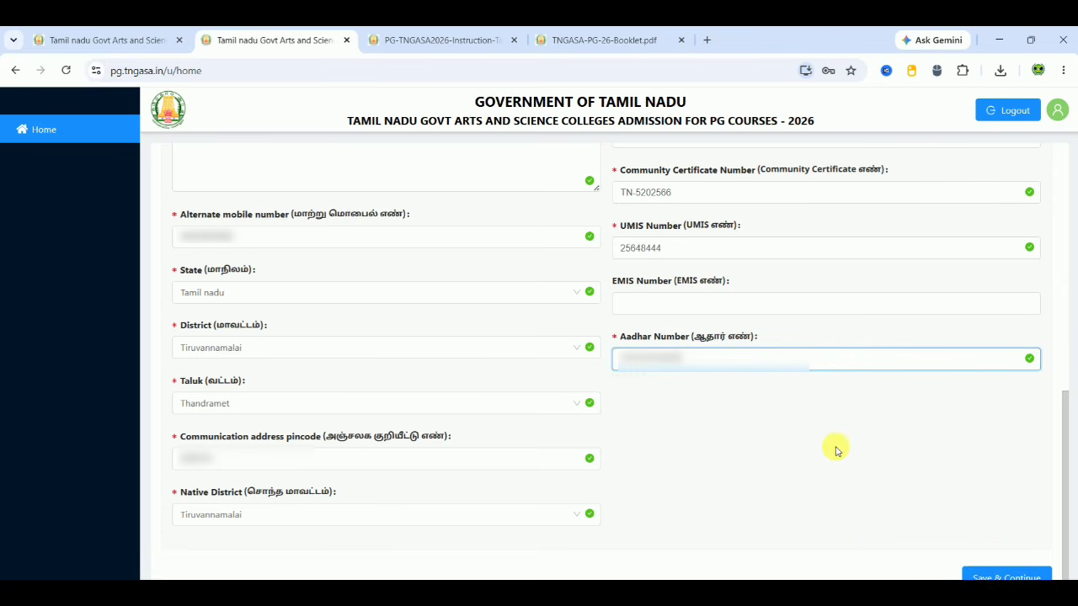
click(811, 437)
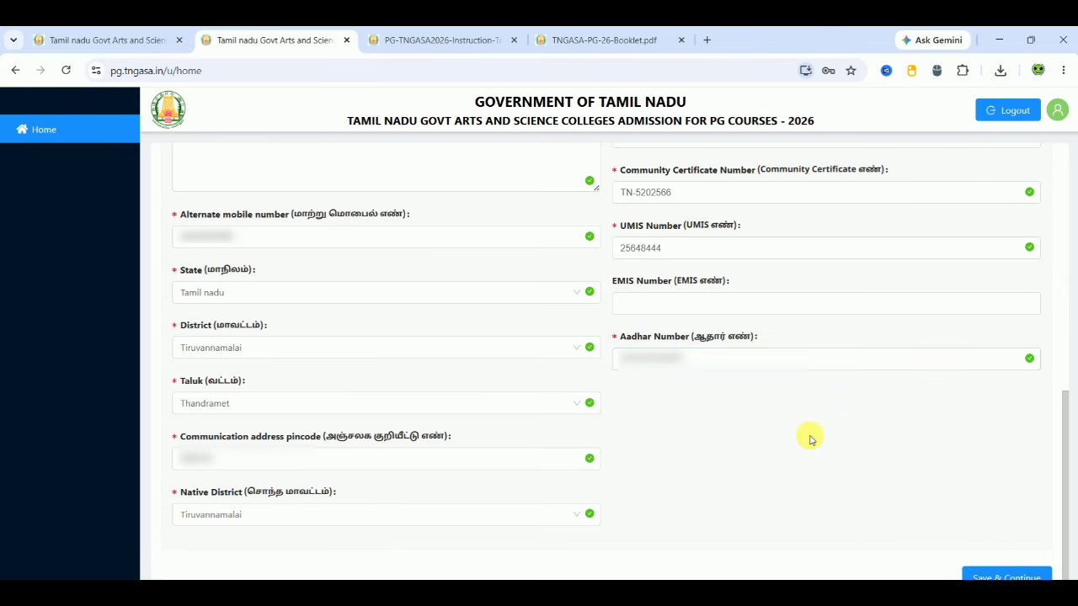
click(991, 577)
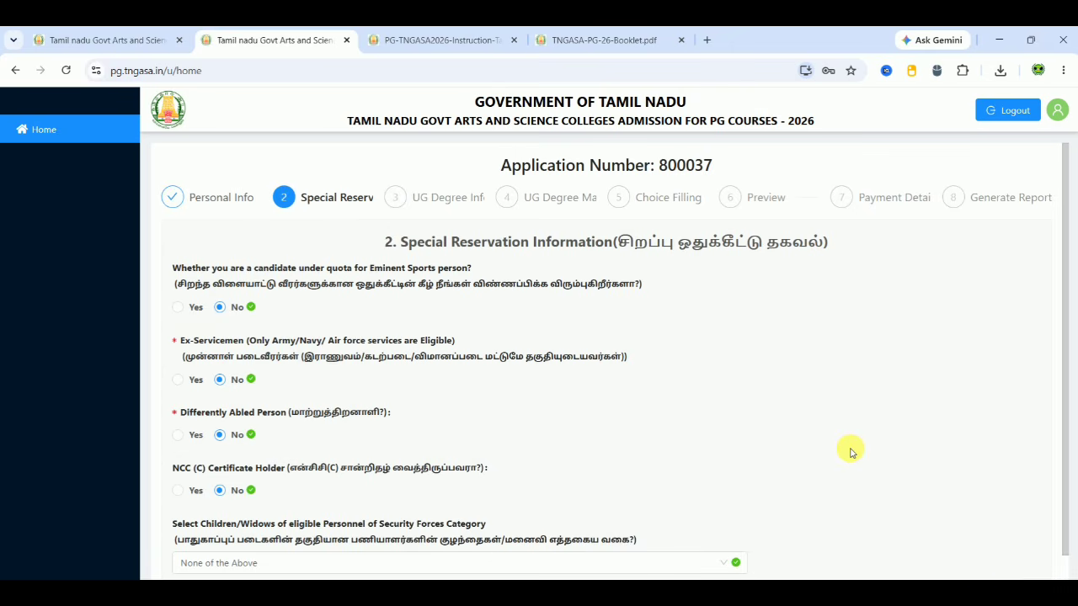
Step: Leave the Eminent Sports and differently abled answers at No after previewing their options
scroll(849, 450, down, 1)
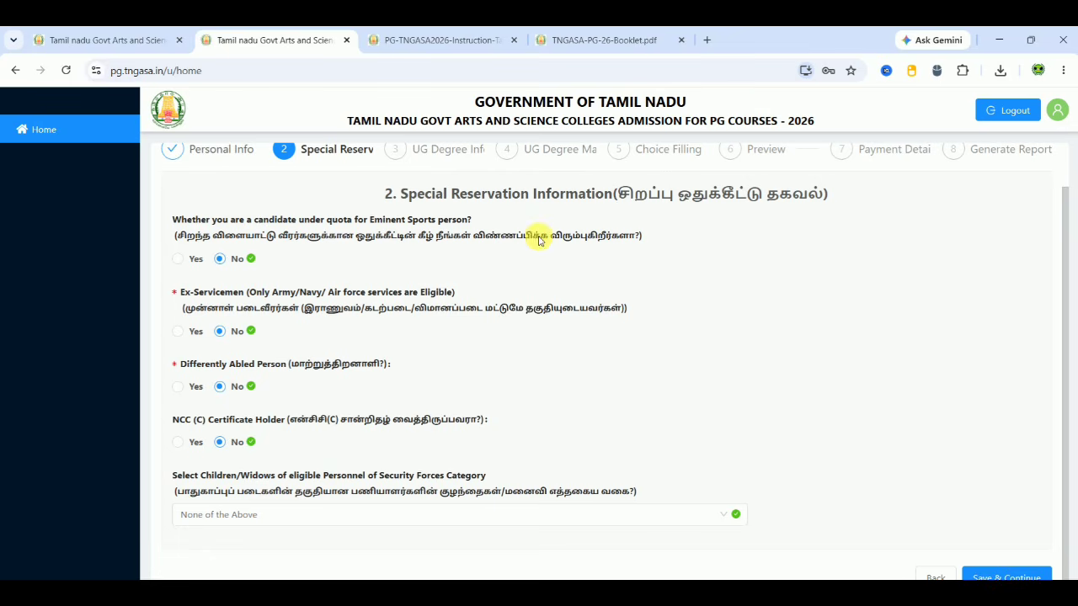
click(179, 259)
click(234, 316)
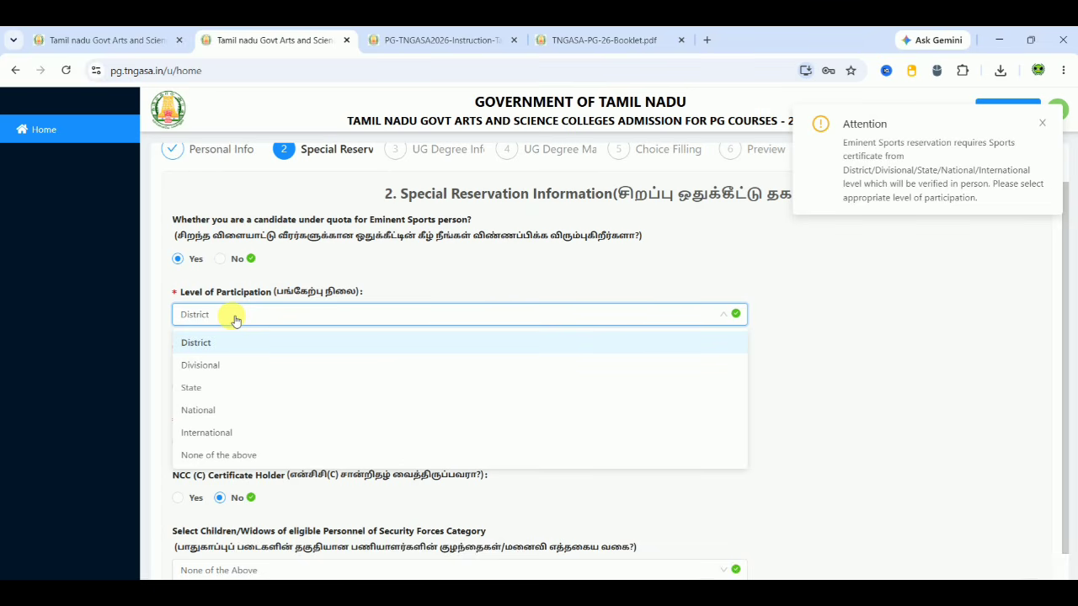
click(220, 259)
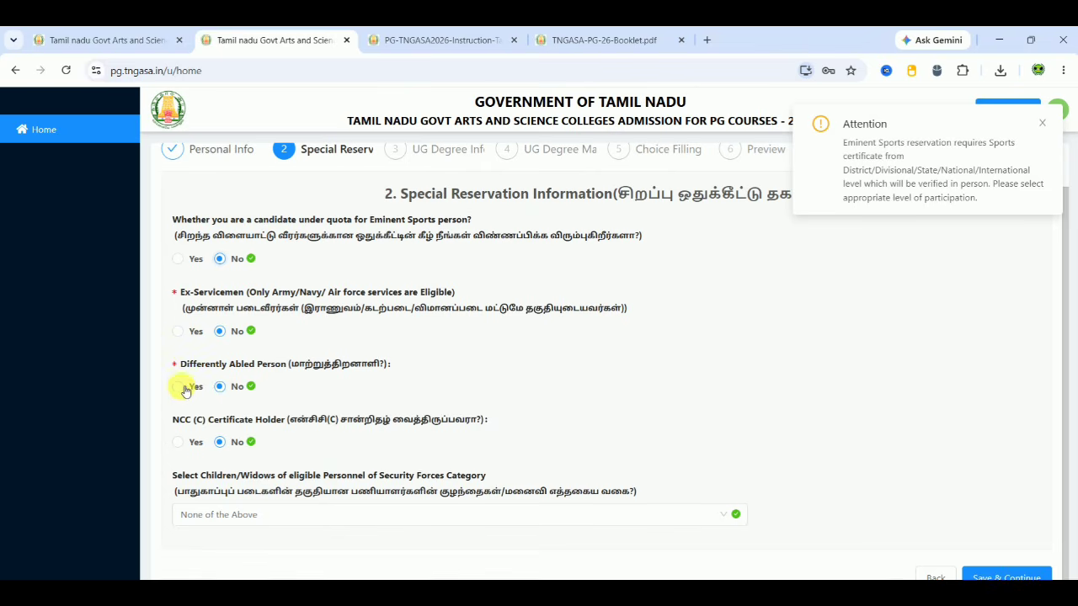
click(179, 385)
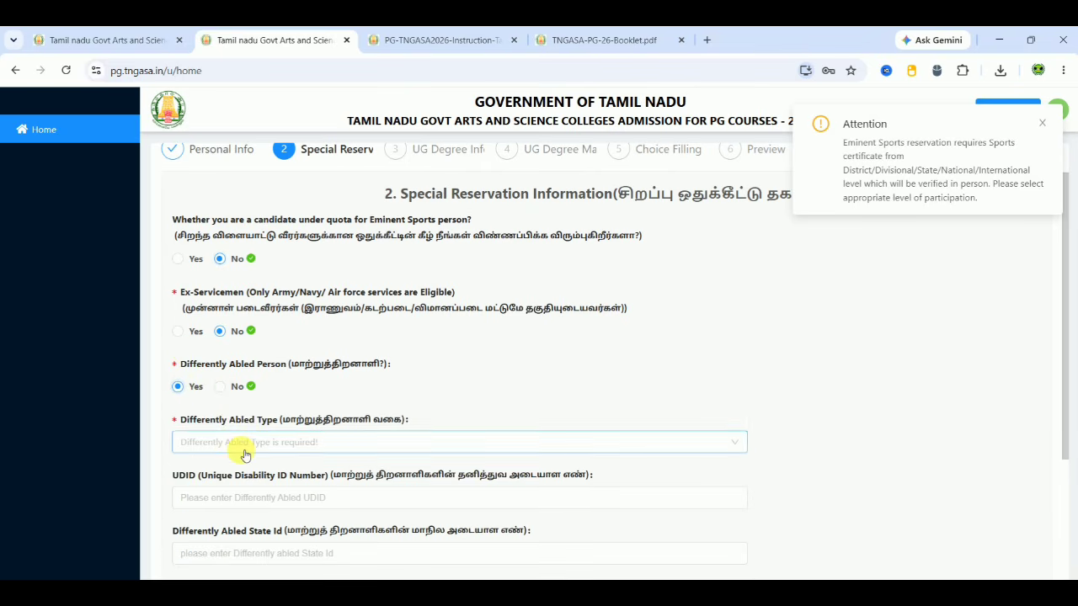
click(243, 452)
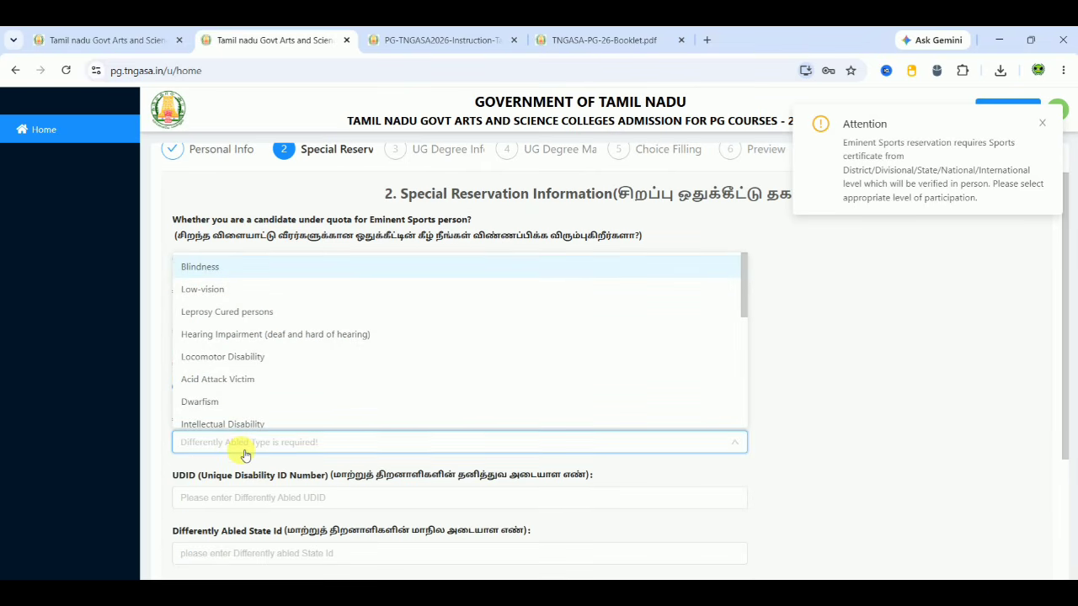
click(911, 460)
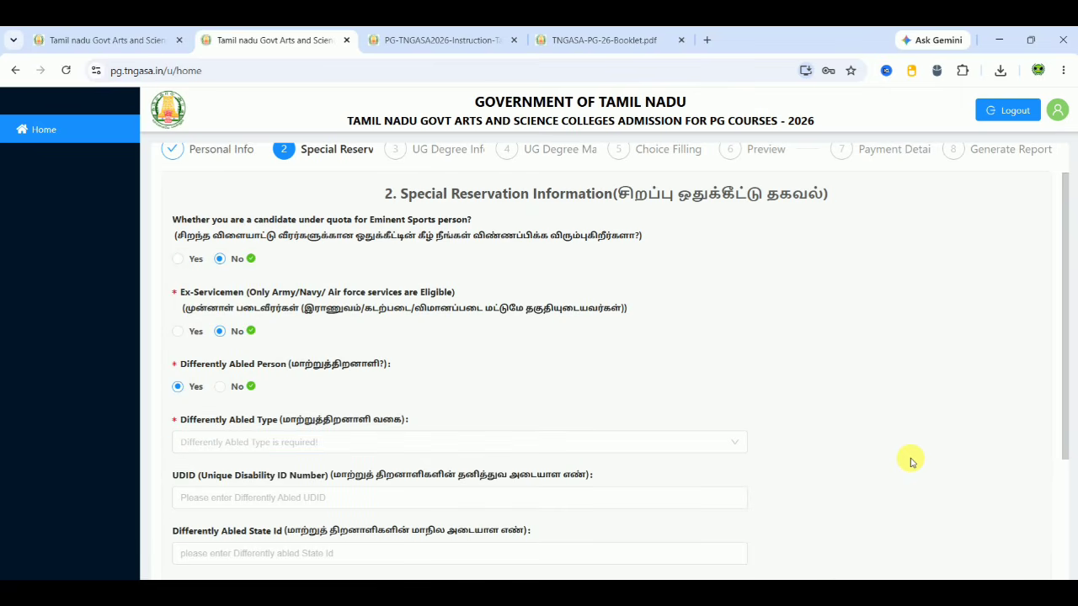
click(220, 386)
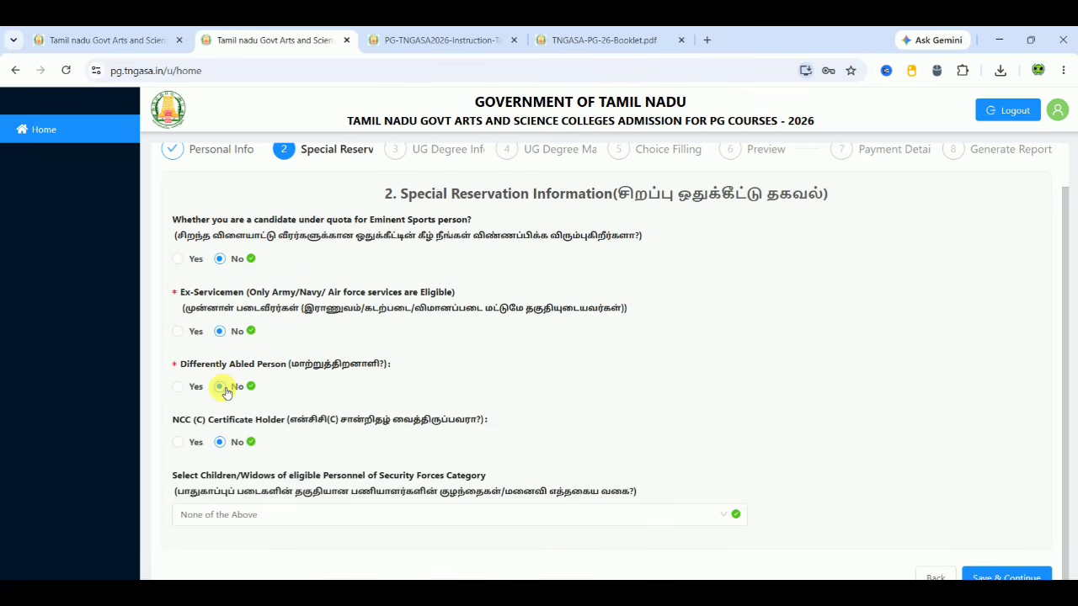
Step: Keep NCC at No and the category at None of the Above, then save
click(179, 443)
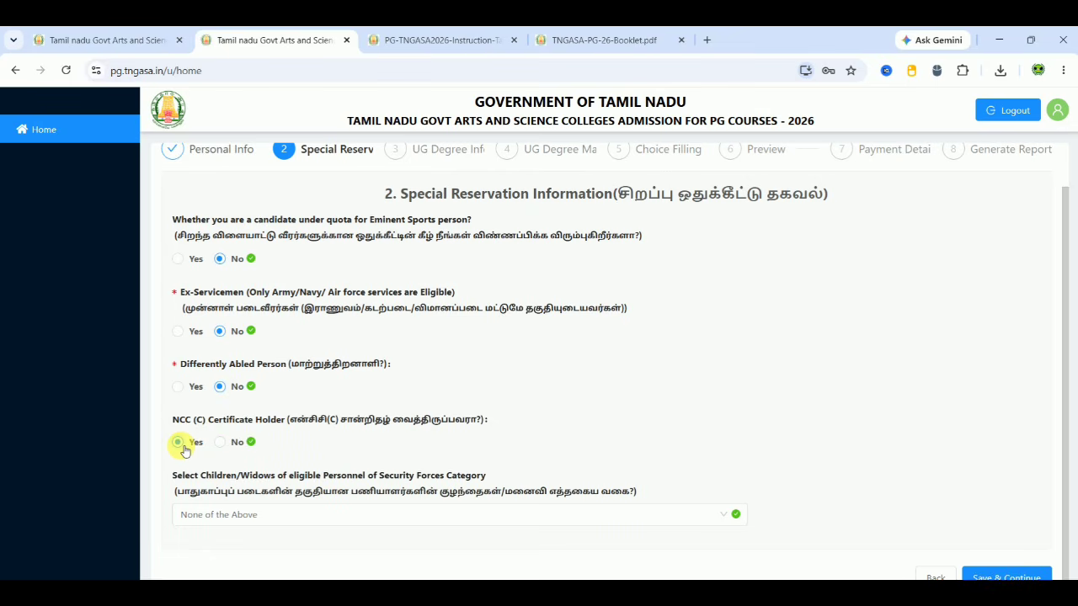
click(219, 443)
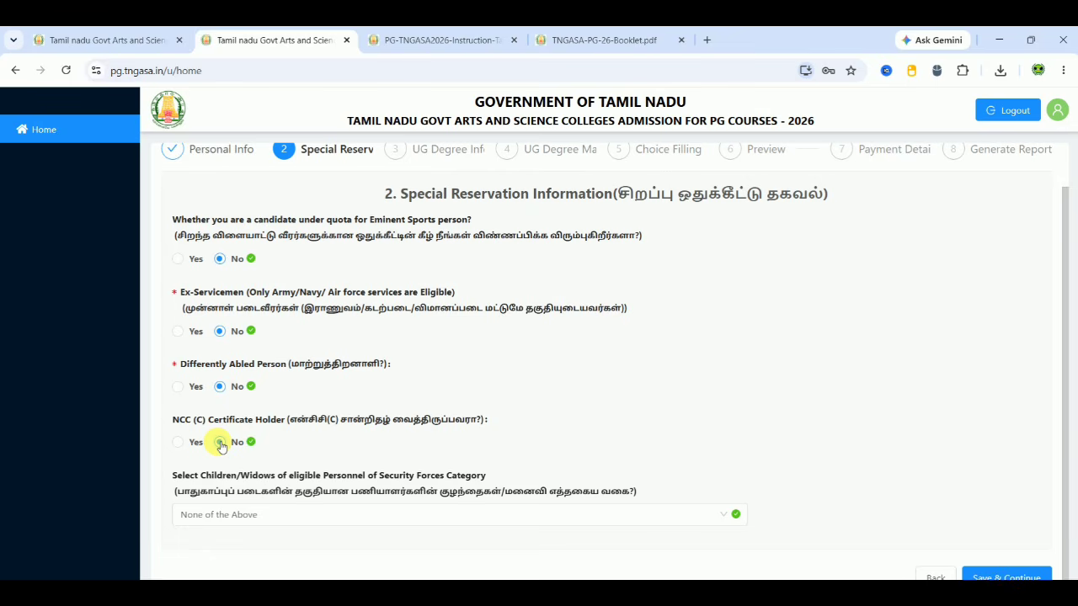
click(272, 516)
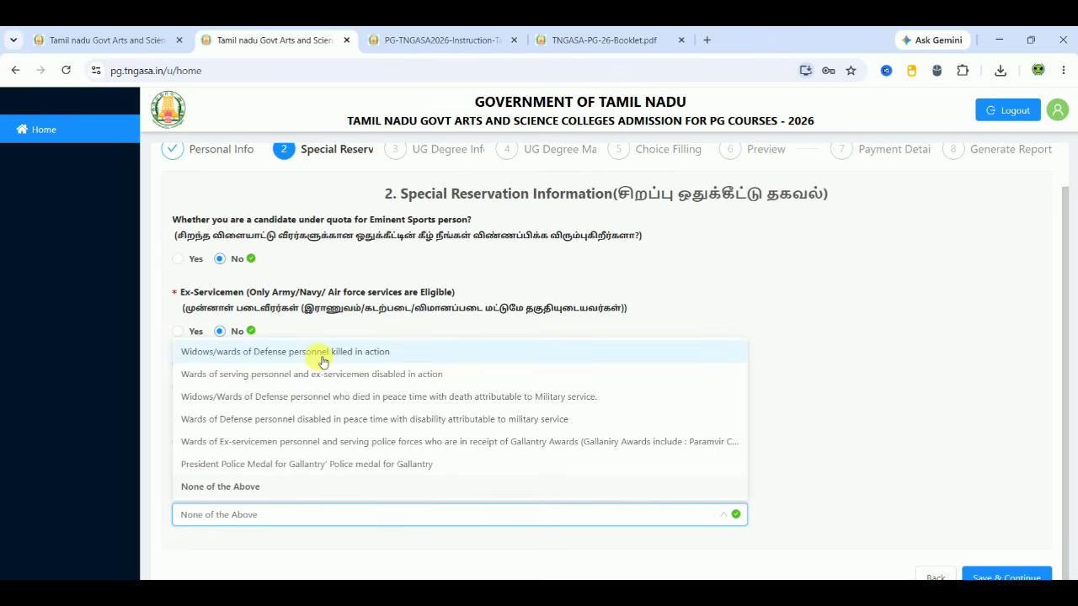
click(278, 487)
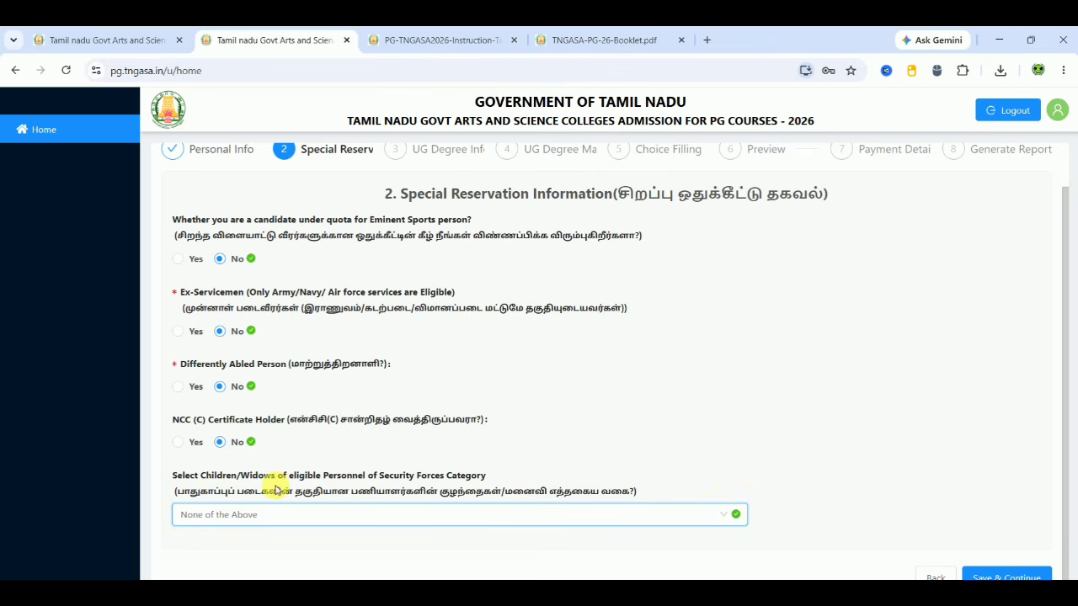
click(1007, 575)
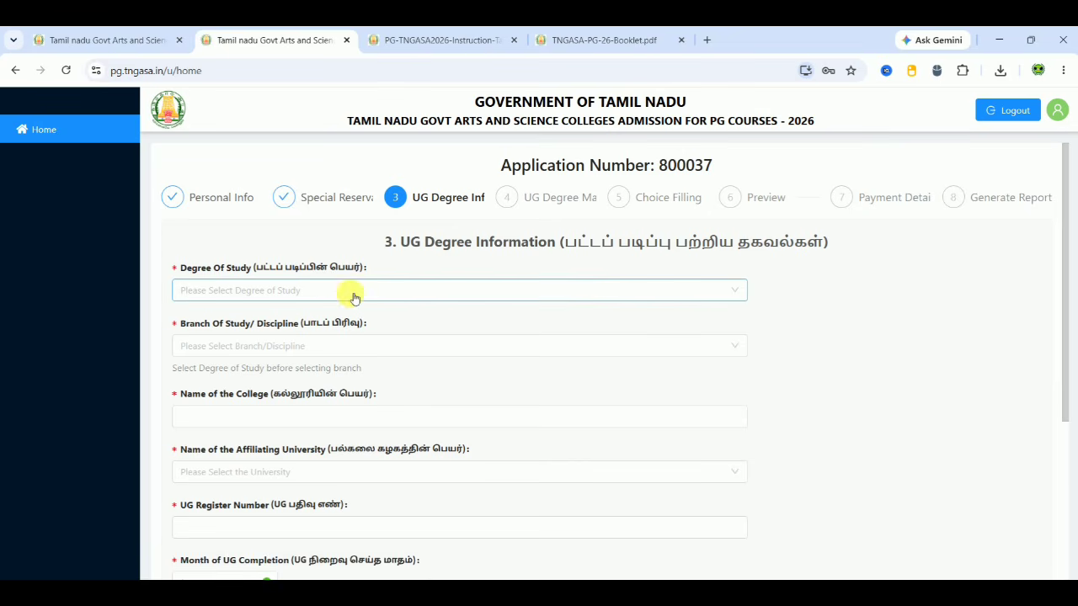
Step: After trying B.A and B.Sc, choose B.C.A with branch Bachelor of Computer Application
click(327, 288)
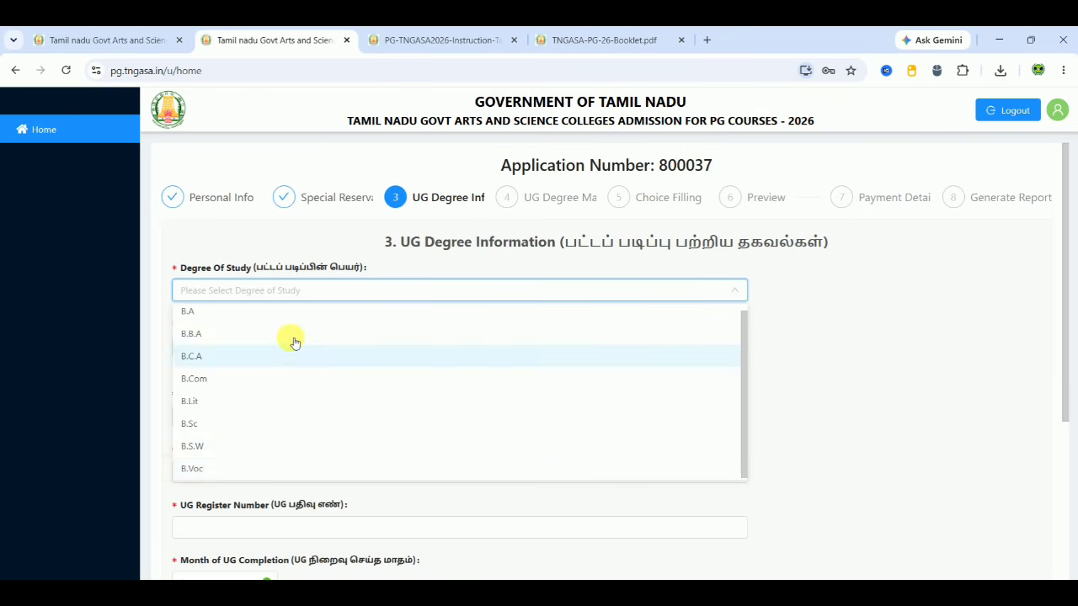
click(274, 320)
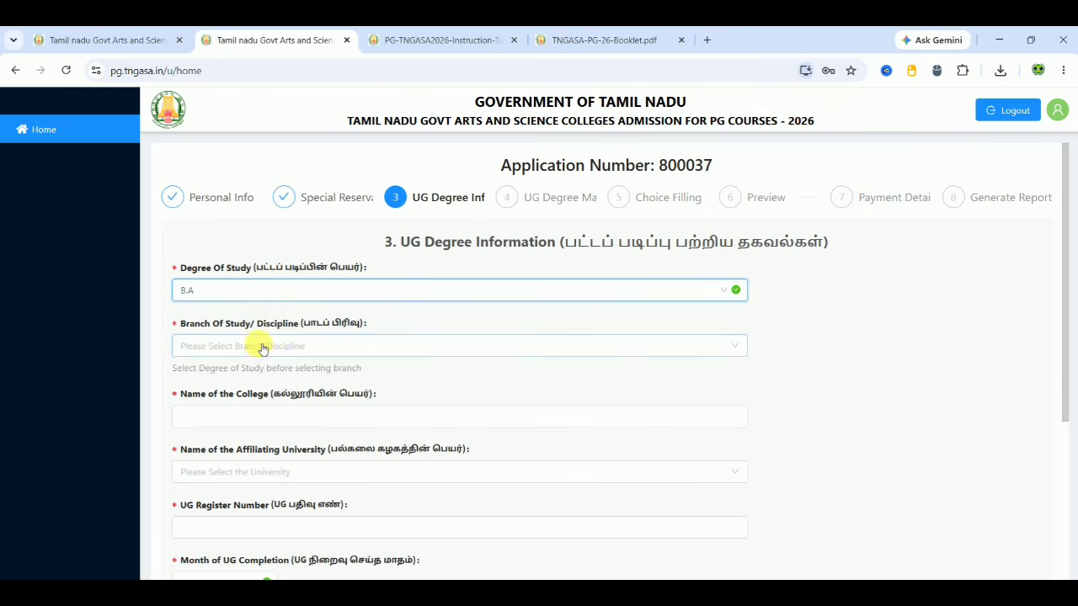
click(260, 345)
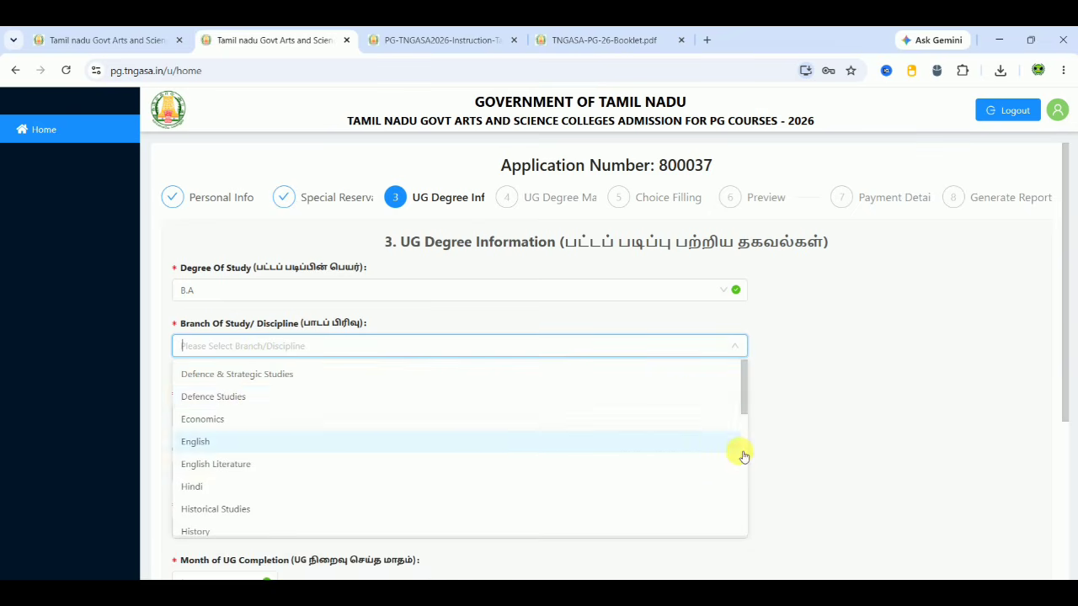
scroll(741, 460, down, 2)
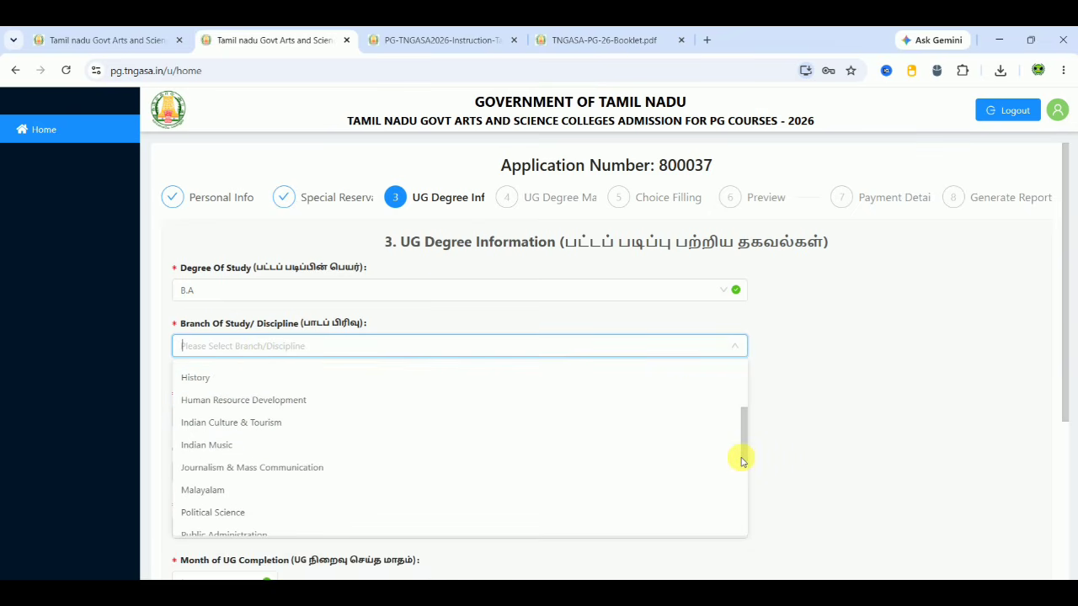
click(447, 286)
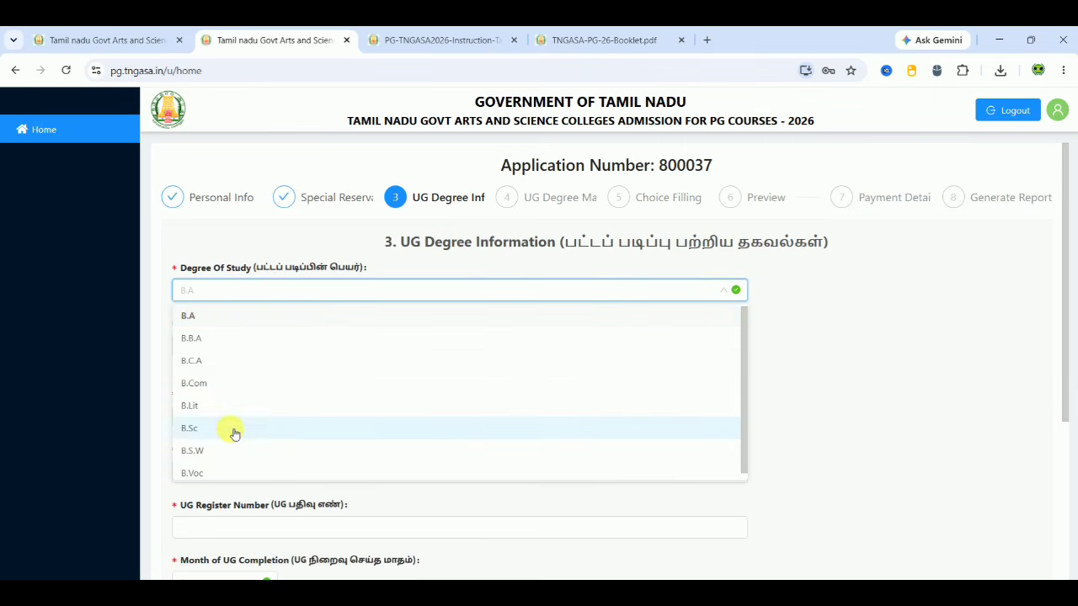
click(234, 433)
click(284, 346)
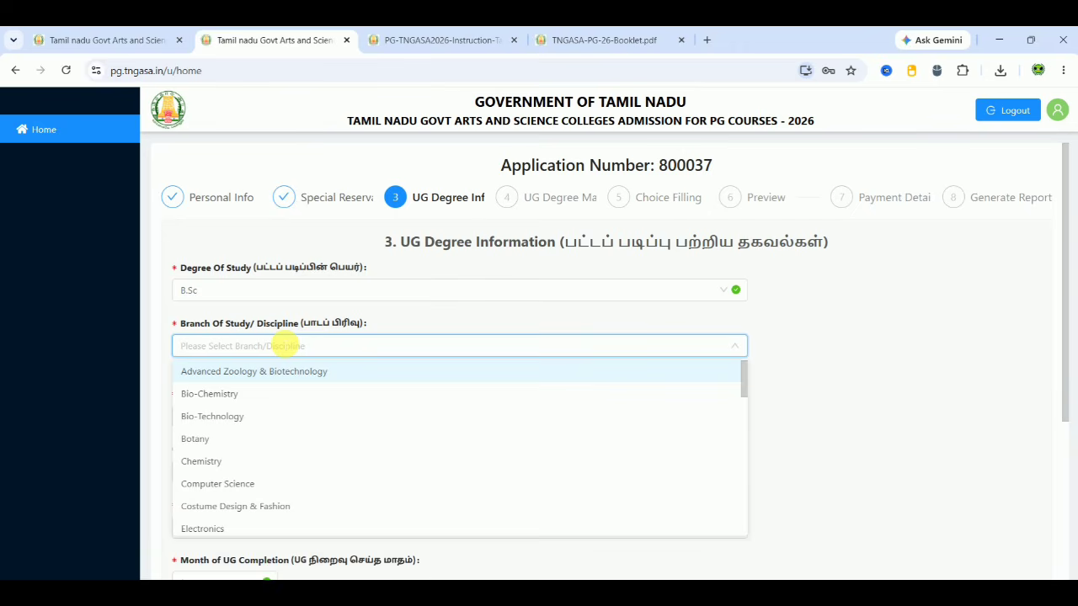
click(413, 286)
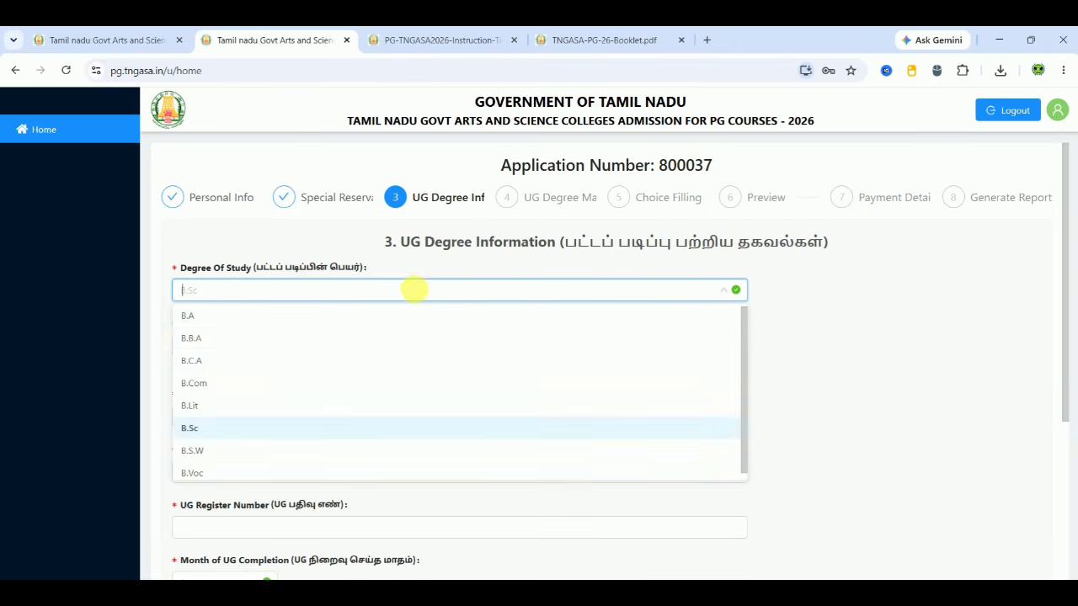
click(234, 359)
click(266, 349)
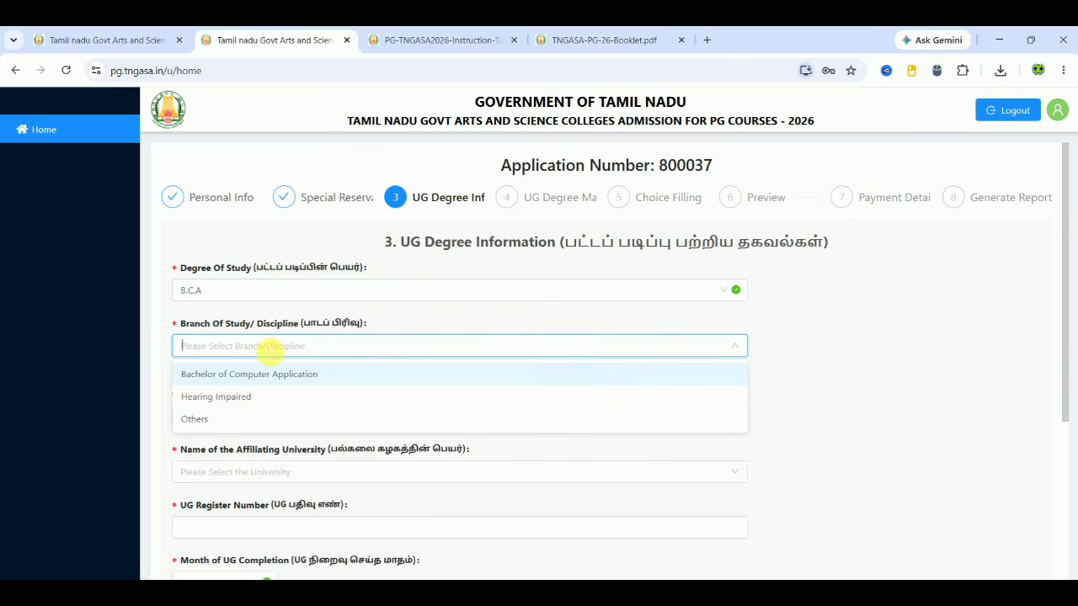
click(264, 374)
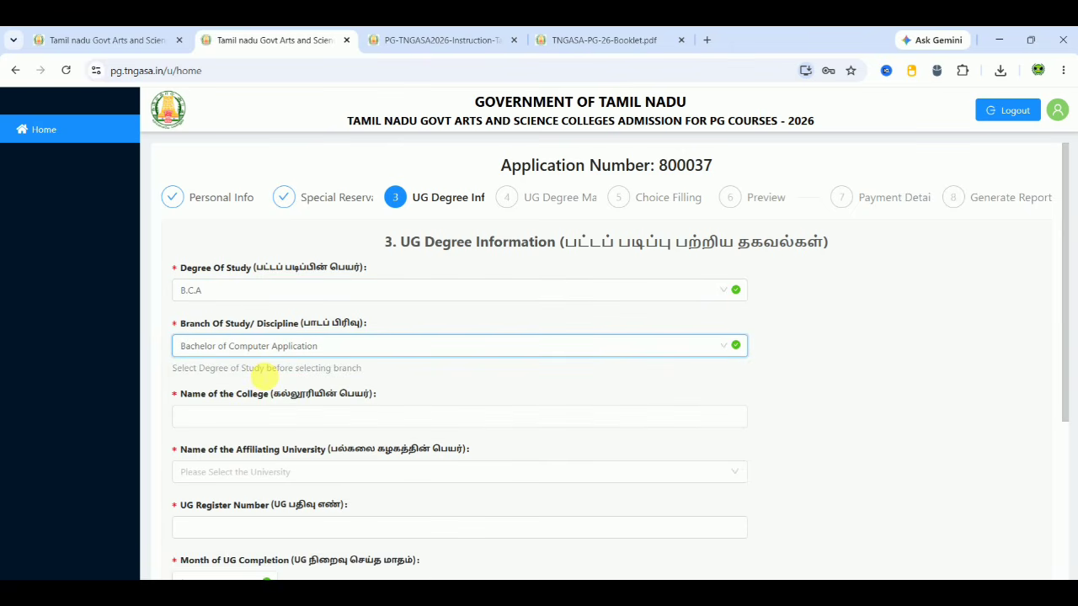
Step: Enter placeholder college name 'xxxxxxxxxx' and pick Thiruvalluvar University, Serkkadu, Vellore as affiliating university
click(272, 412)
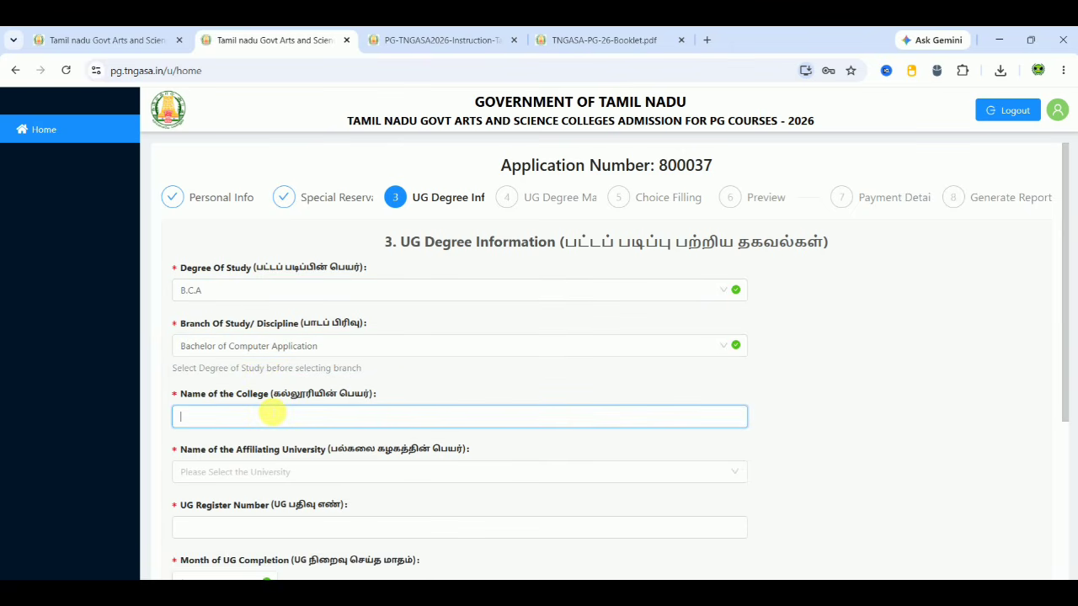
text(xxxxxxxxxx)
click(301, 478)
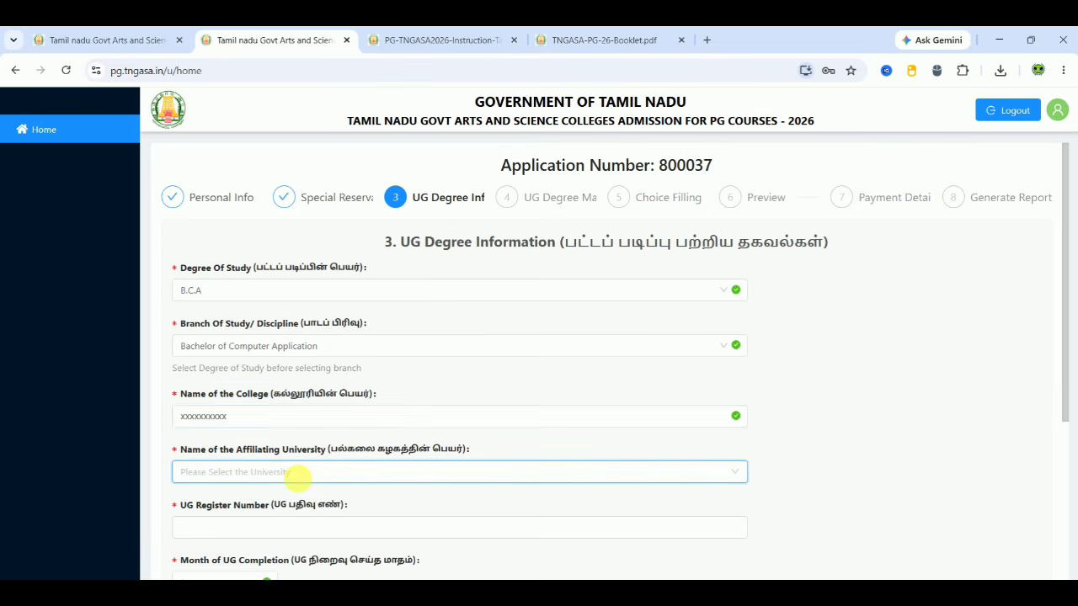
text(thi)
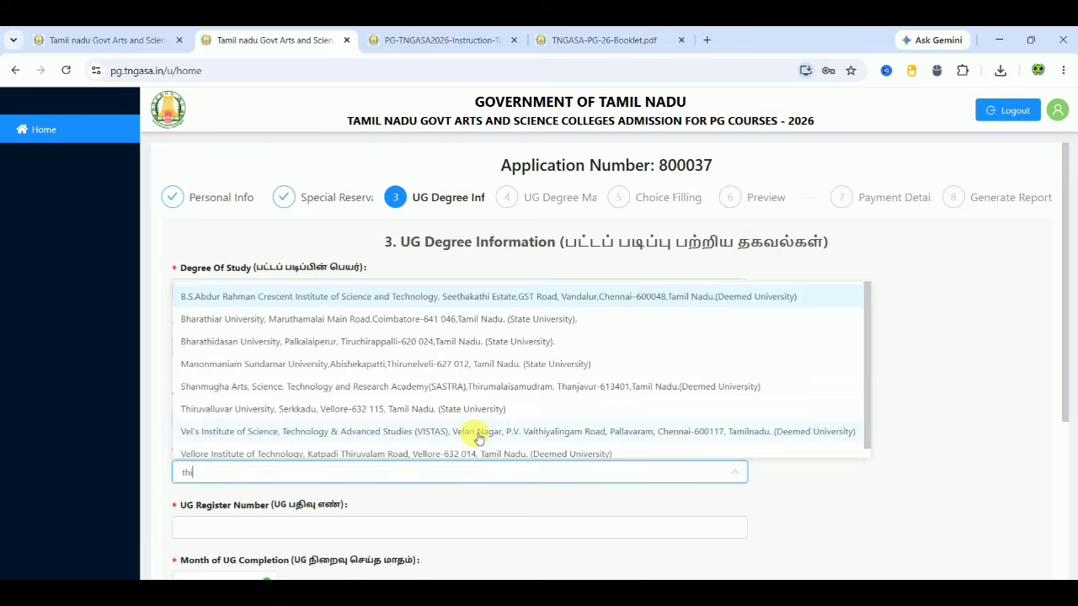
text(ruva)
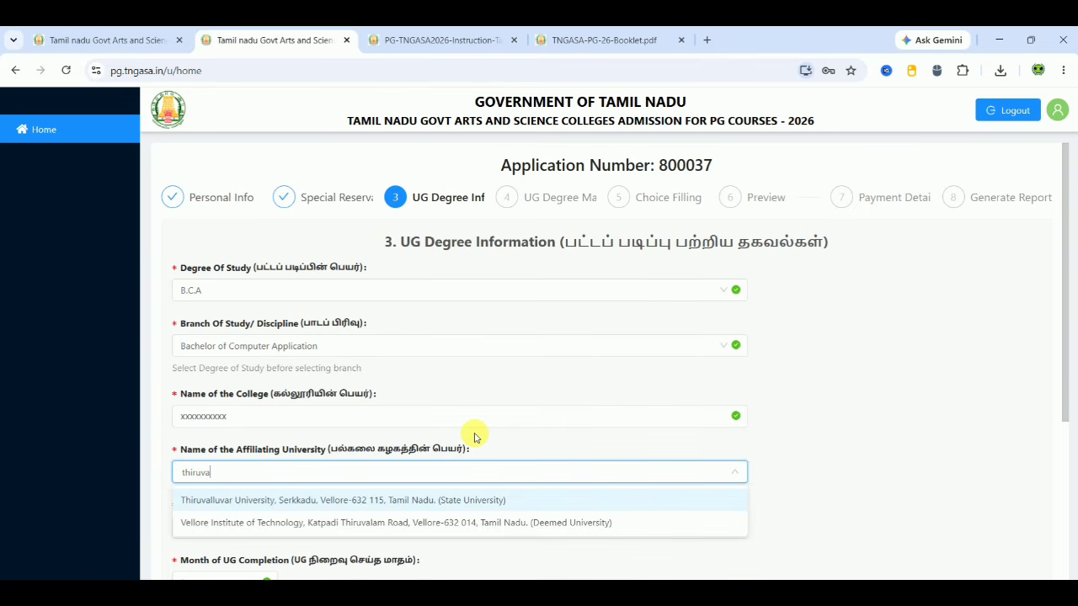
click(305, 502)
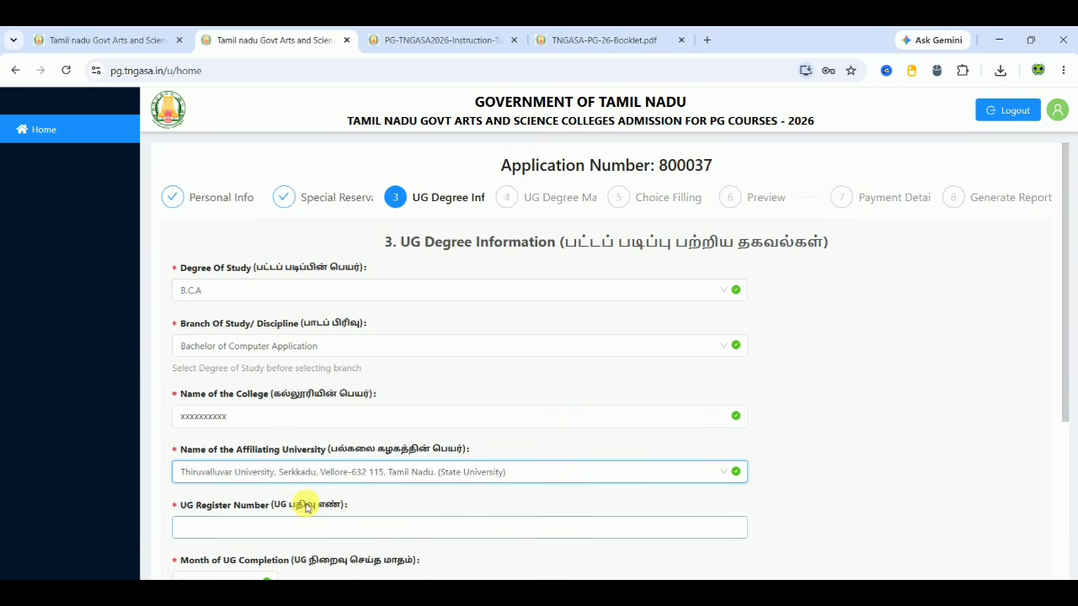
click(827, 454)
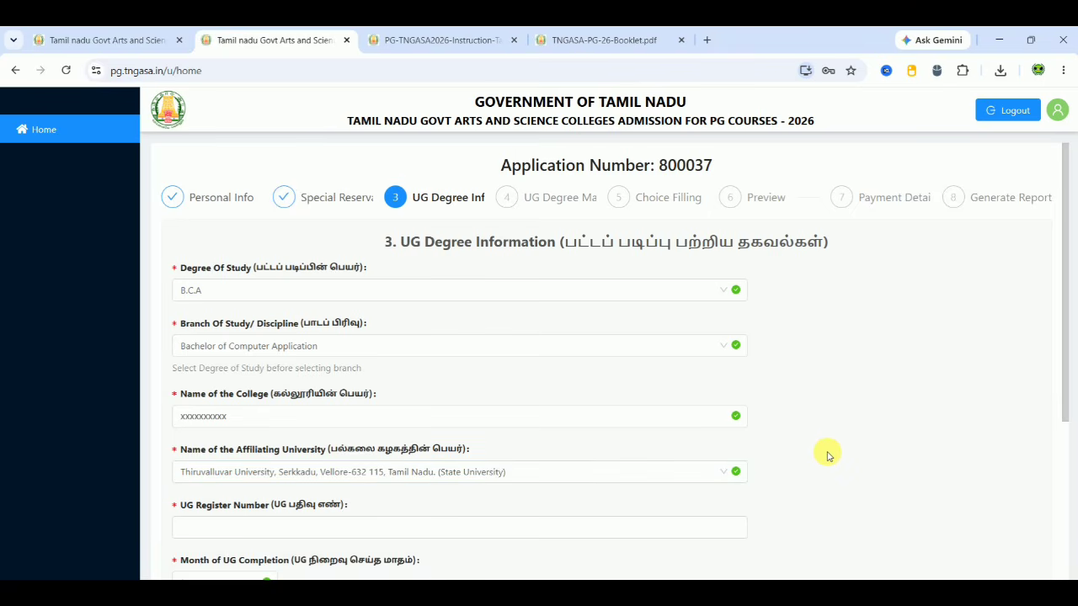
scroll(828, 455, down, 3)
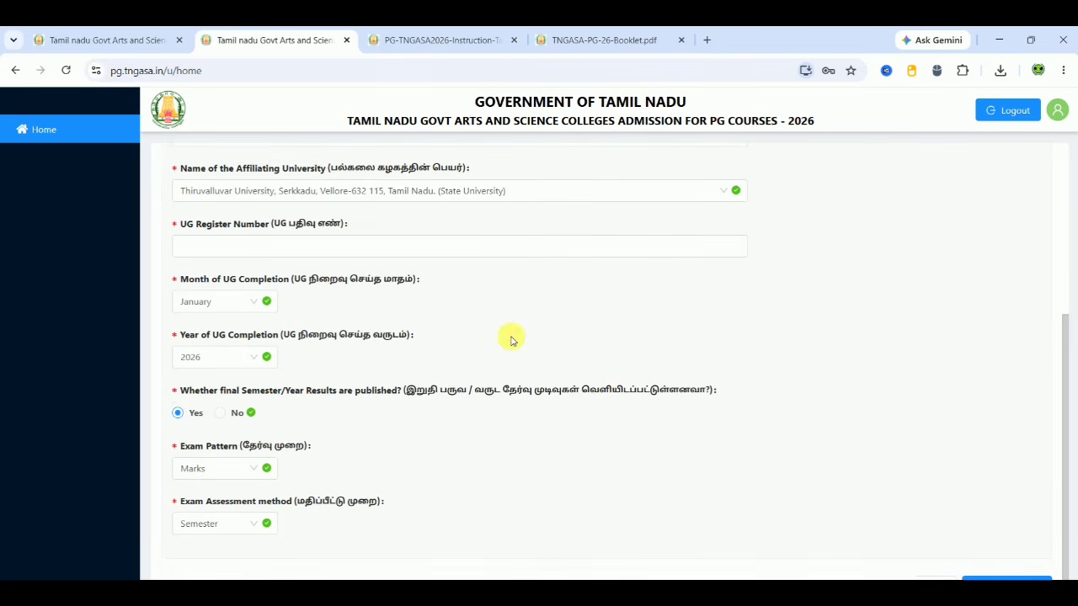
Step: Enter the UG register number and bring up the Month of UG Completion choices
click(459, 247)
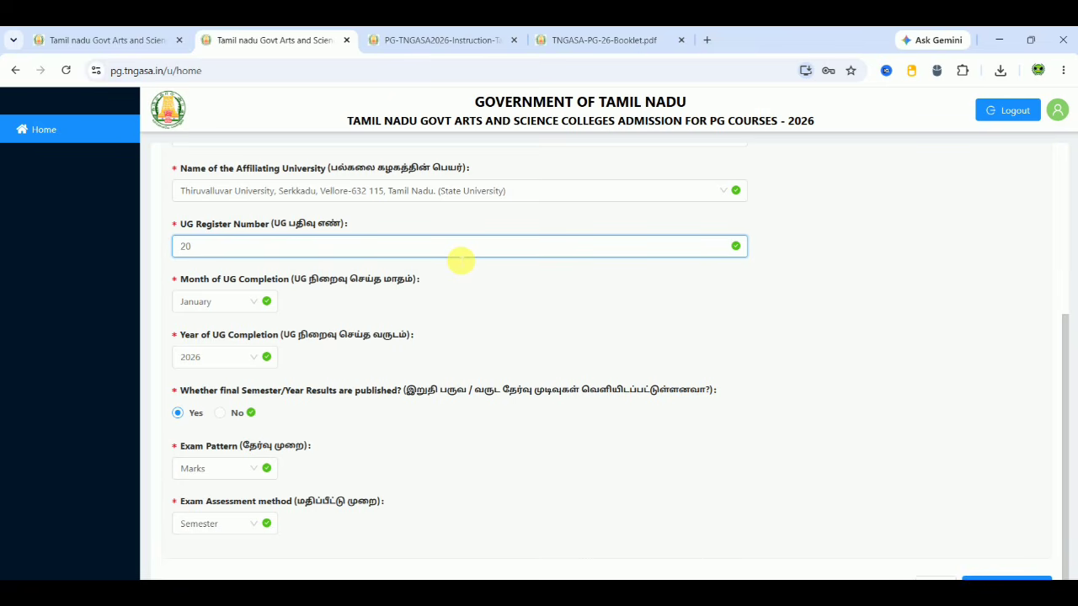
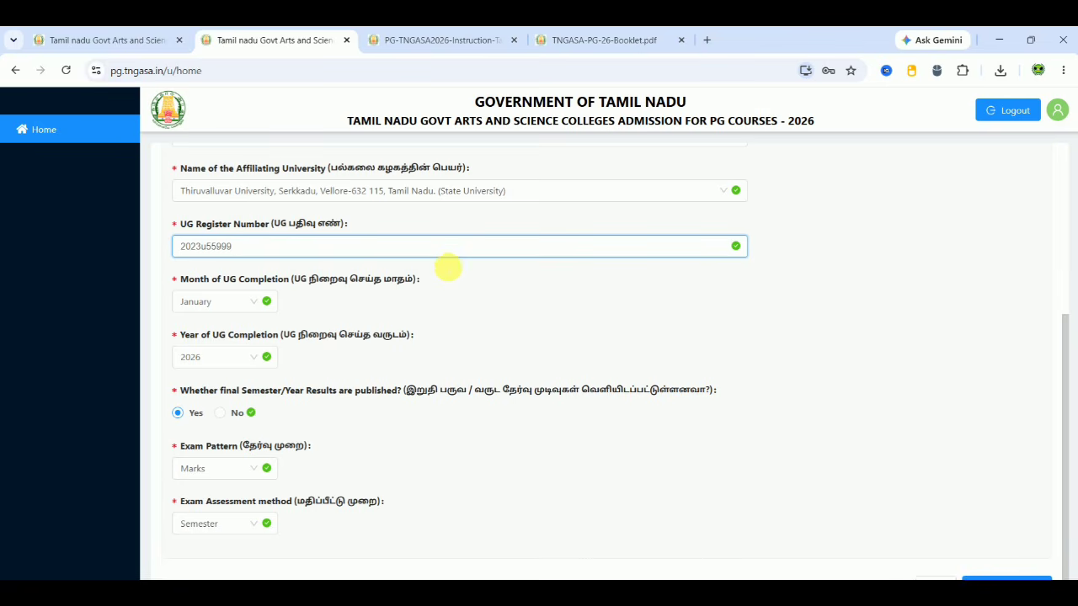
click(440, 299)
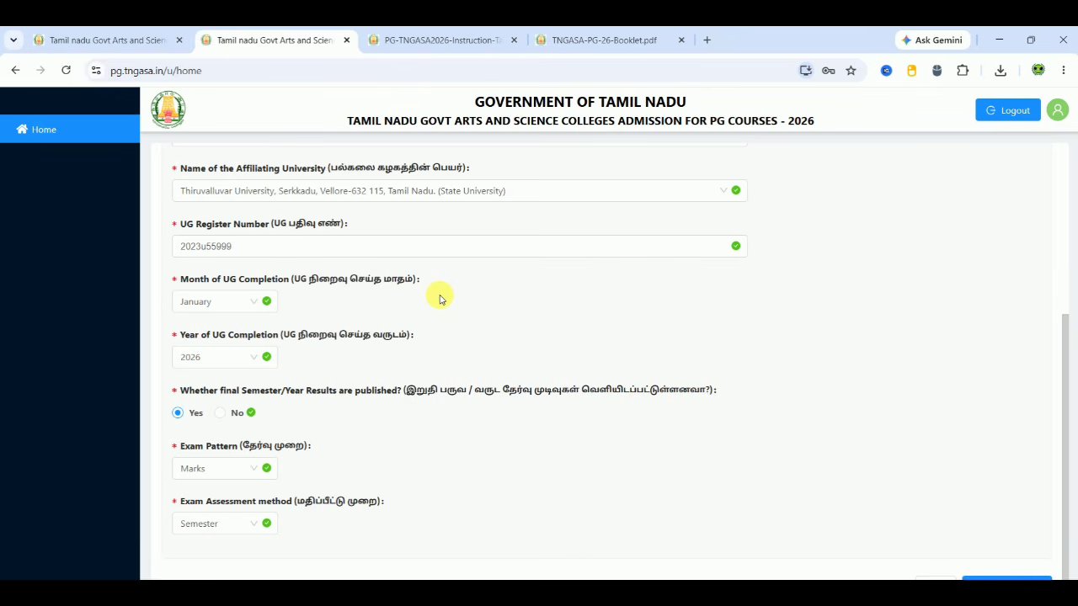
click(228, 300)
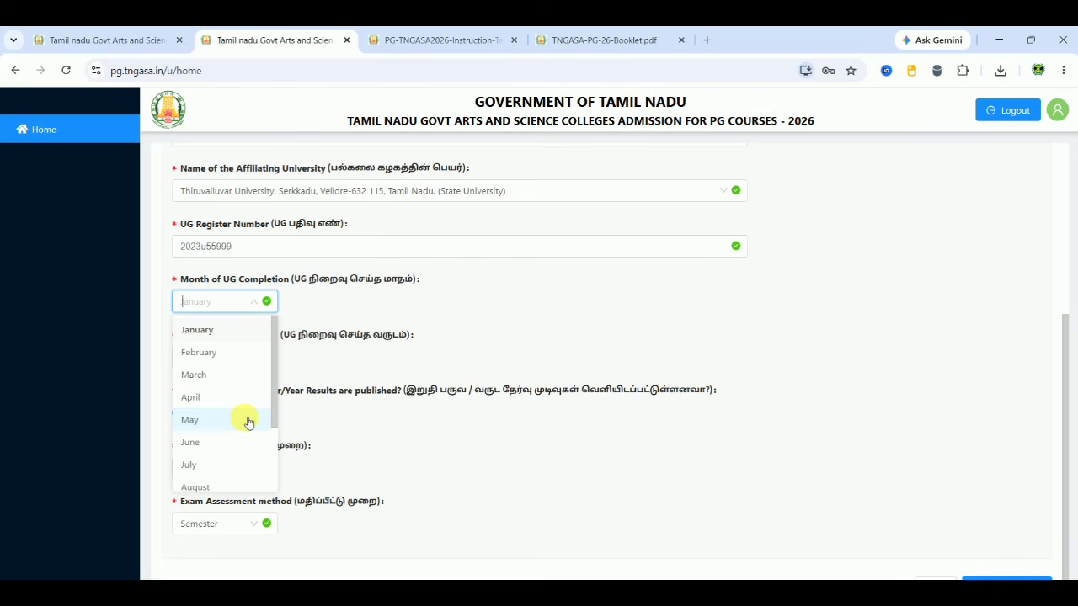
Step: Set the UG completion month to July and mark final results as published
click(215, 465)
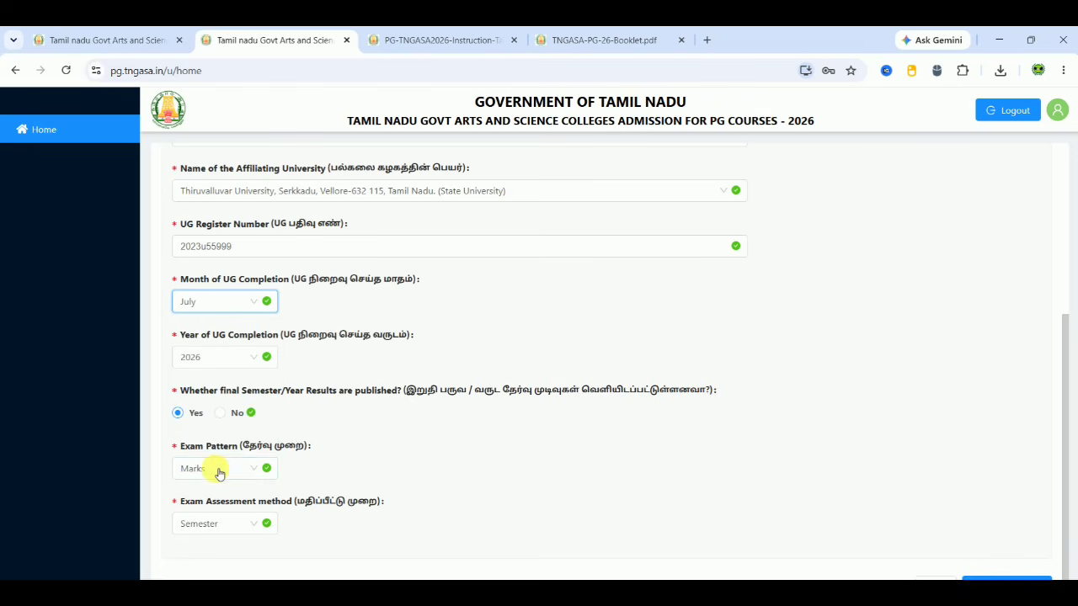
click(353, 377)
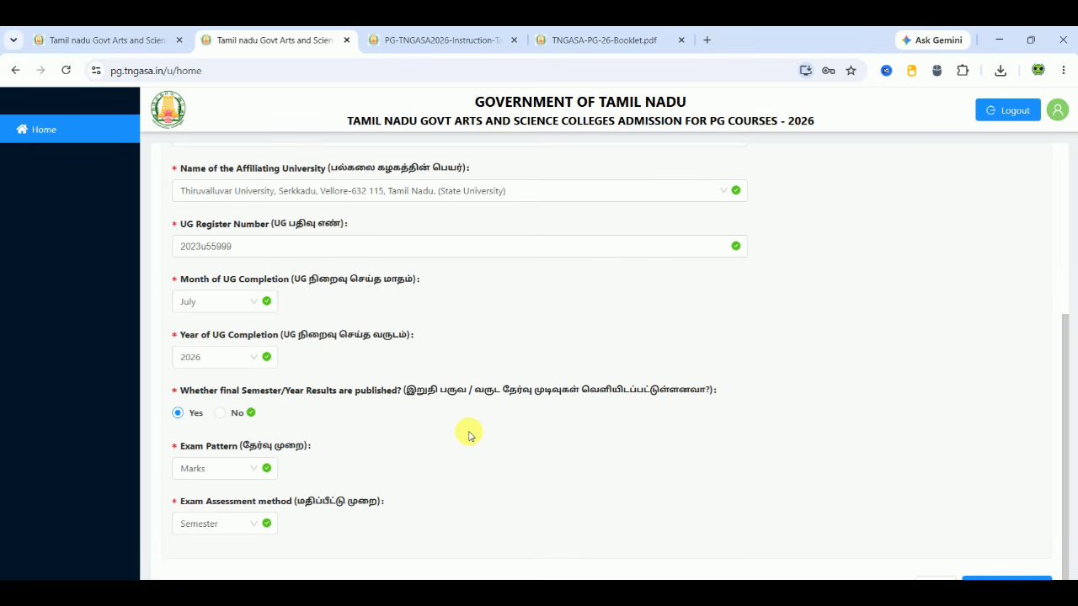
click(219, 413)
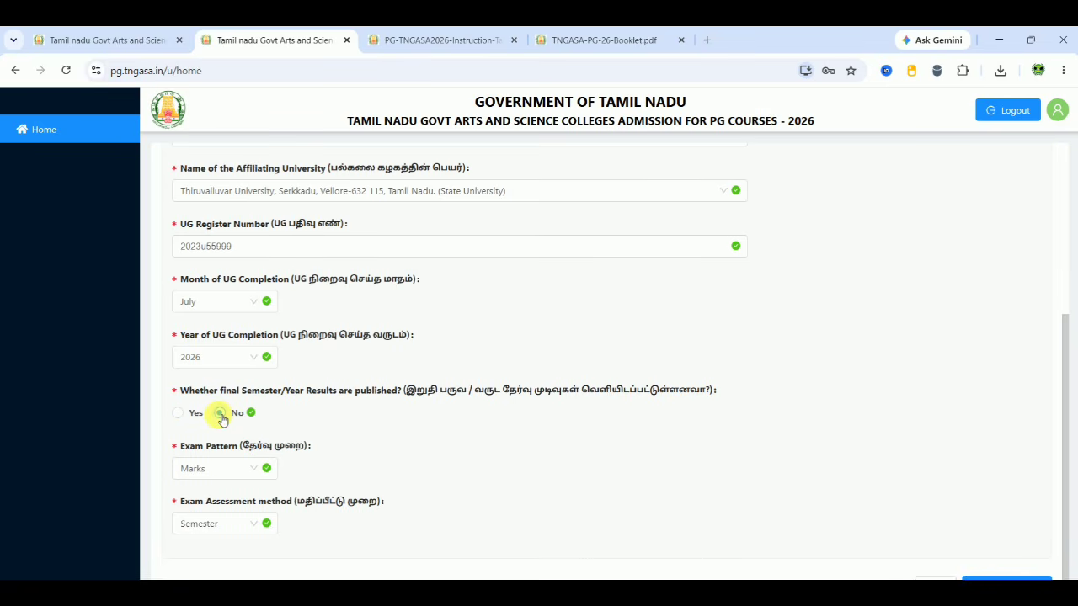
click(179, 414)
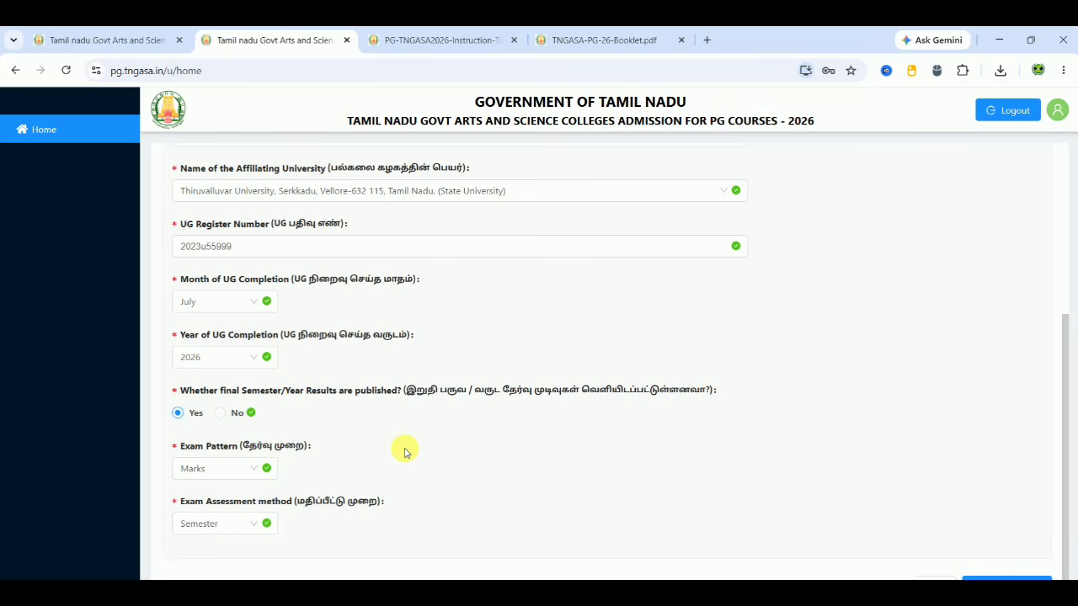
Step: Choose Marks as exam pattern and Semester as assessment method, then save
scroll(404, 450, down, 1)
click(194, 464)
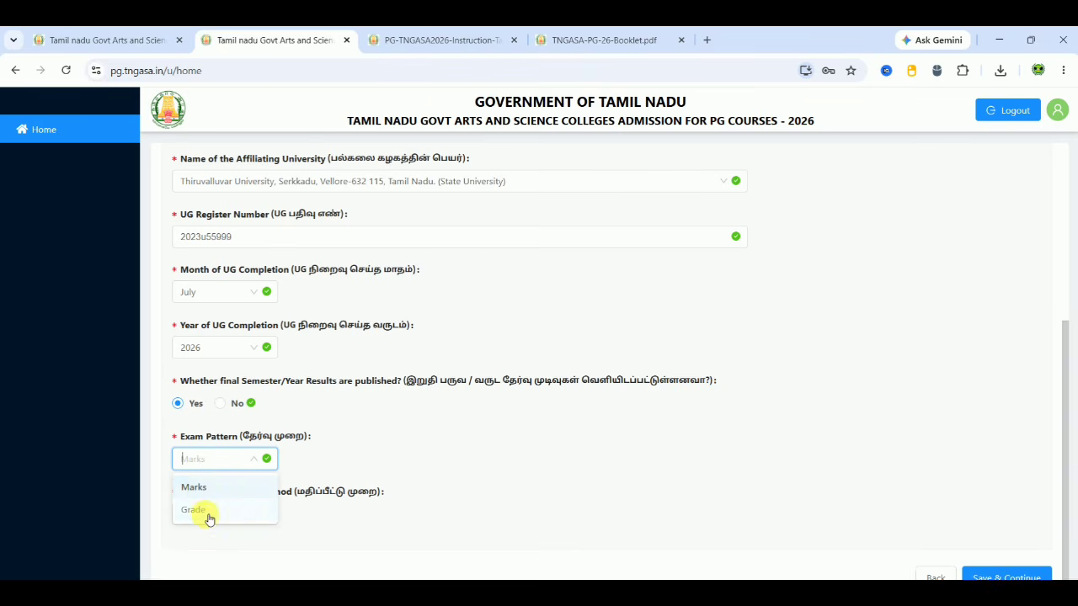
click(207, 490)
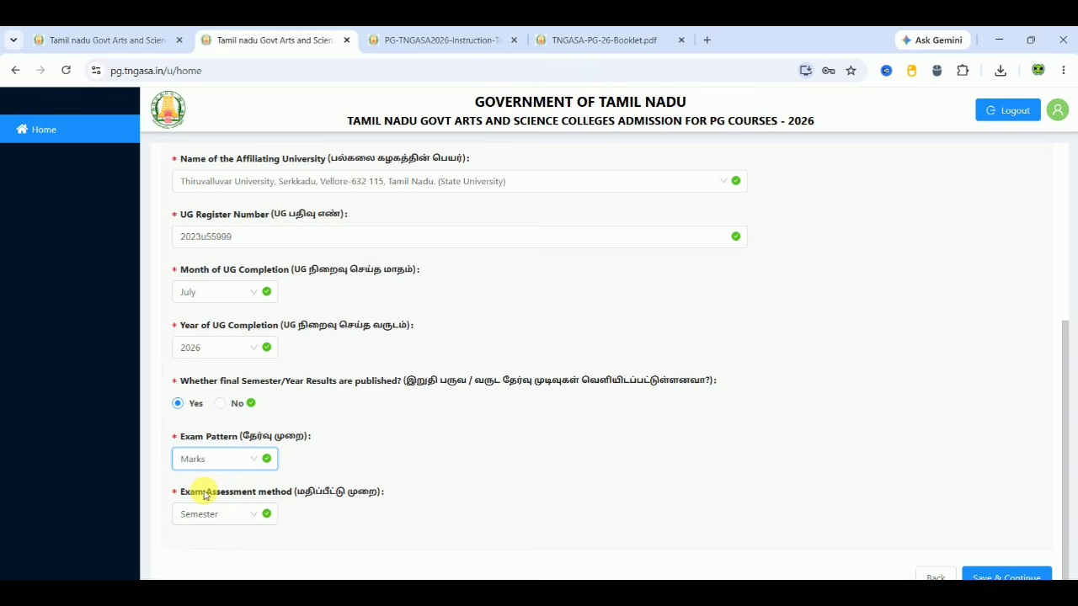
click(212, 508)
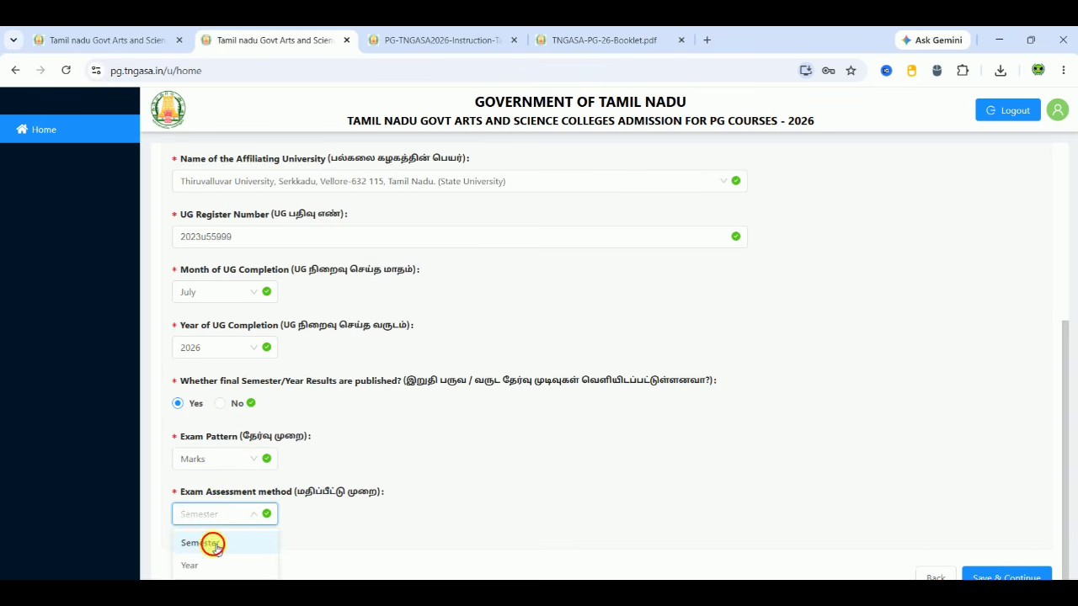
click(212, 544)
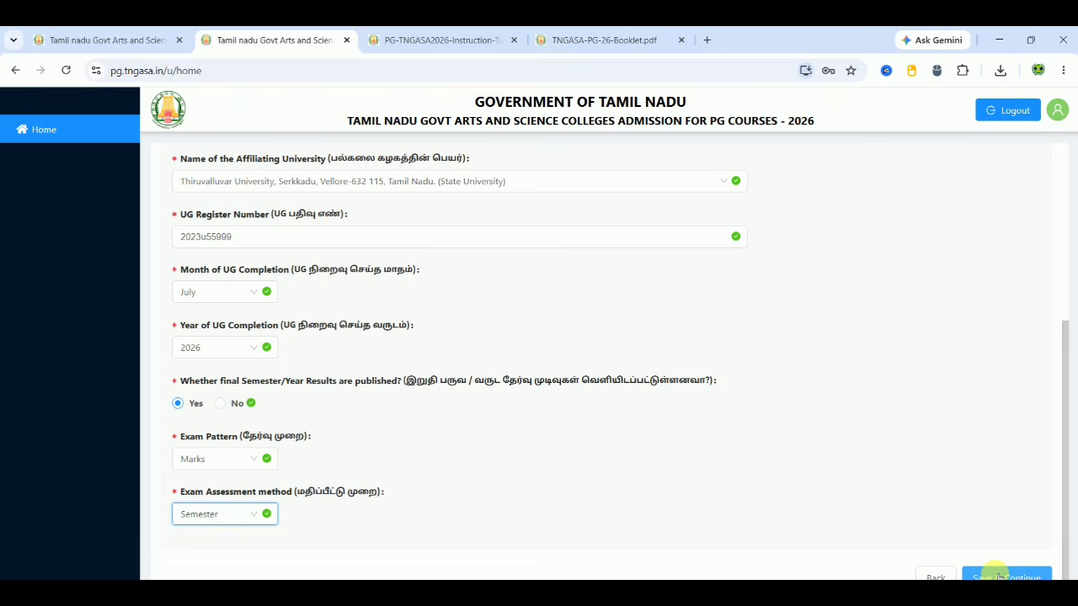
click(998, 578)
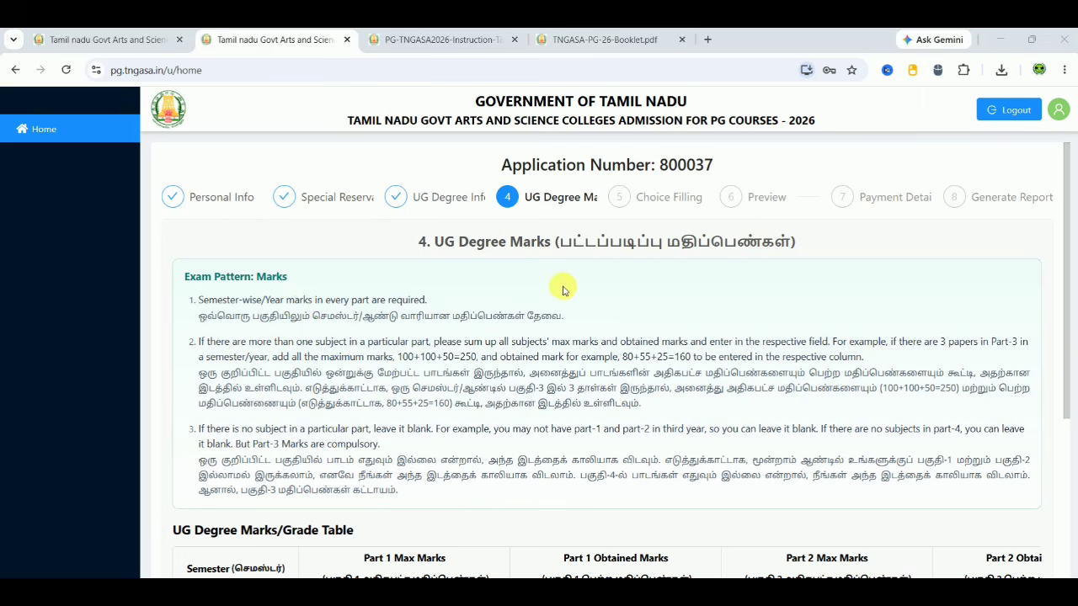
scroll(565, 291, down, 1)
scroll(565, 290, down, 1)
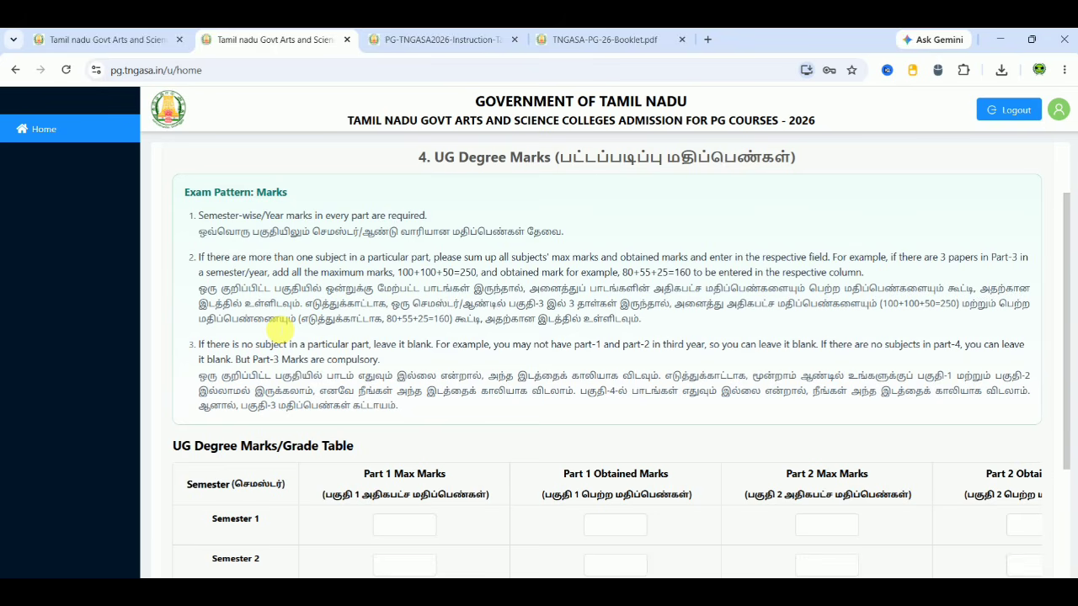
scroll(278, 330, down, 3)
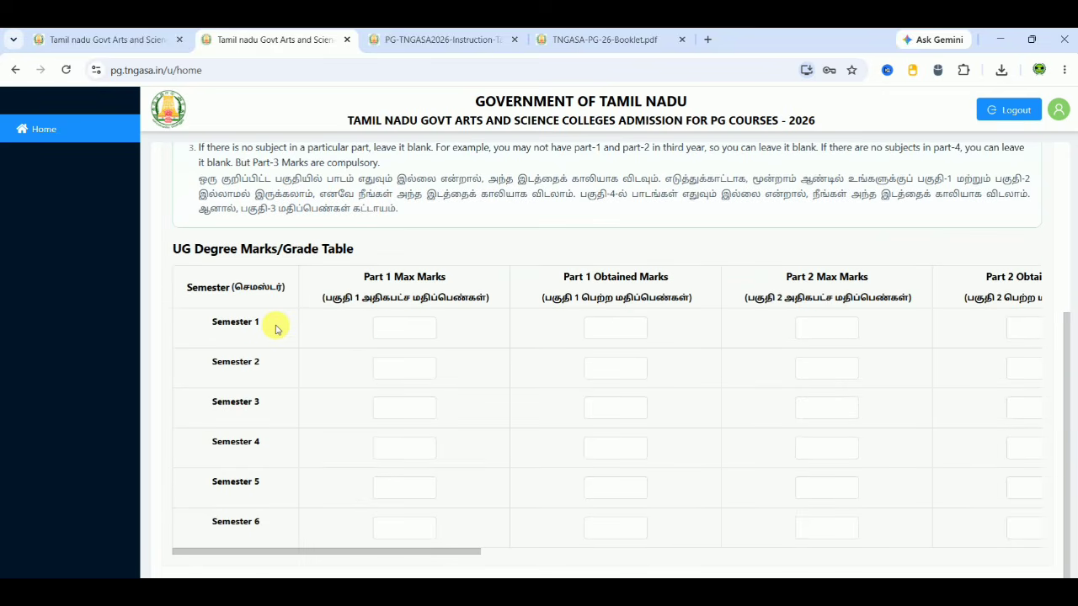
scroll(276, 329, down, 1)
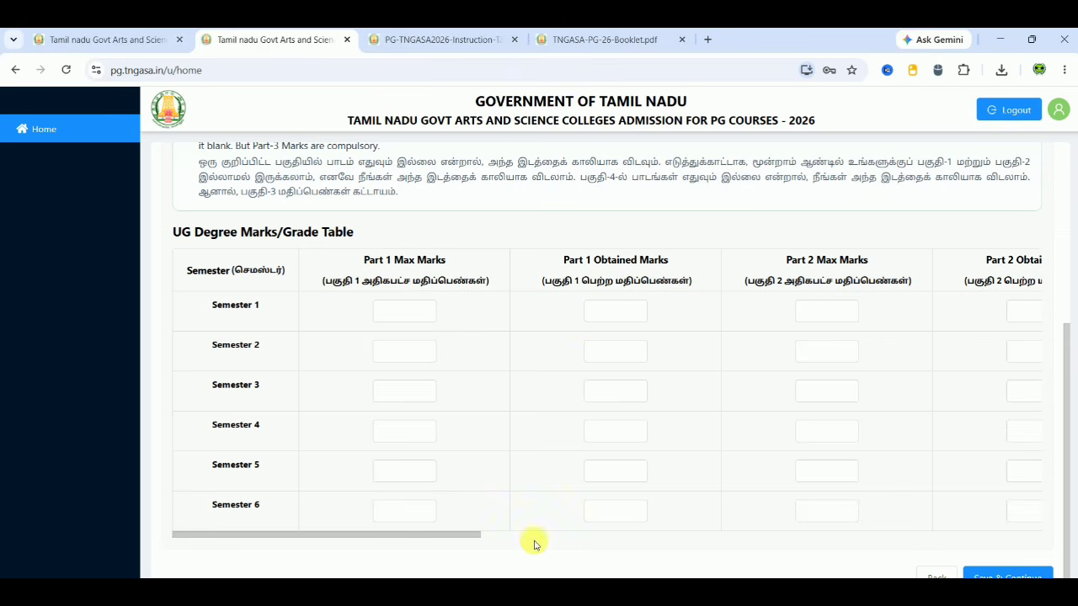
click(589, 535)
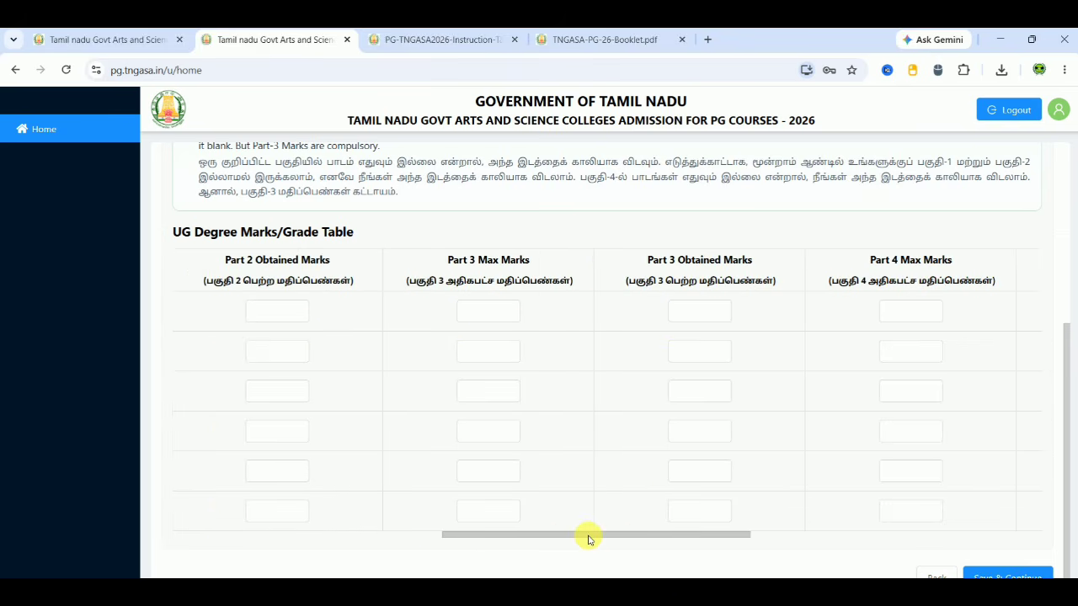
drag(589, 539, 360, 581)
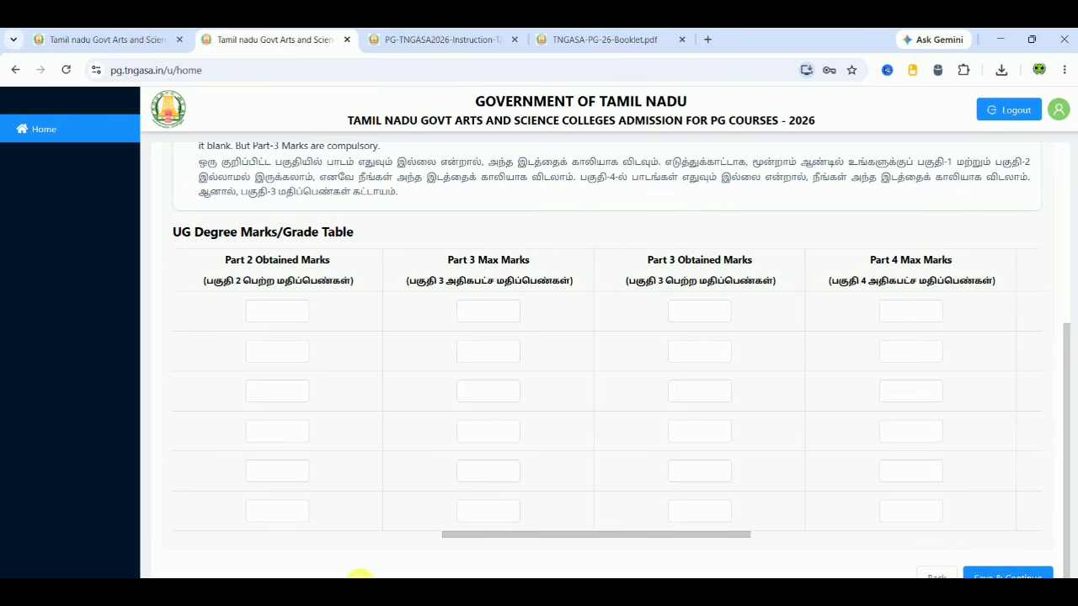
drag(491, 534, 225, 544)
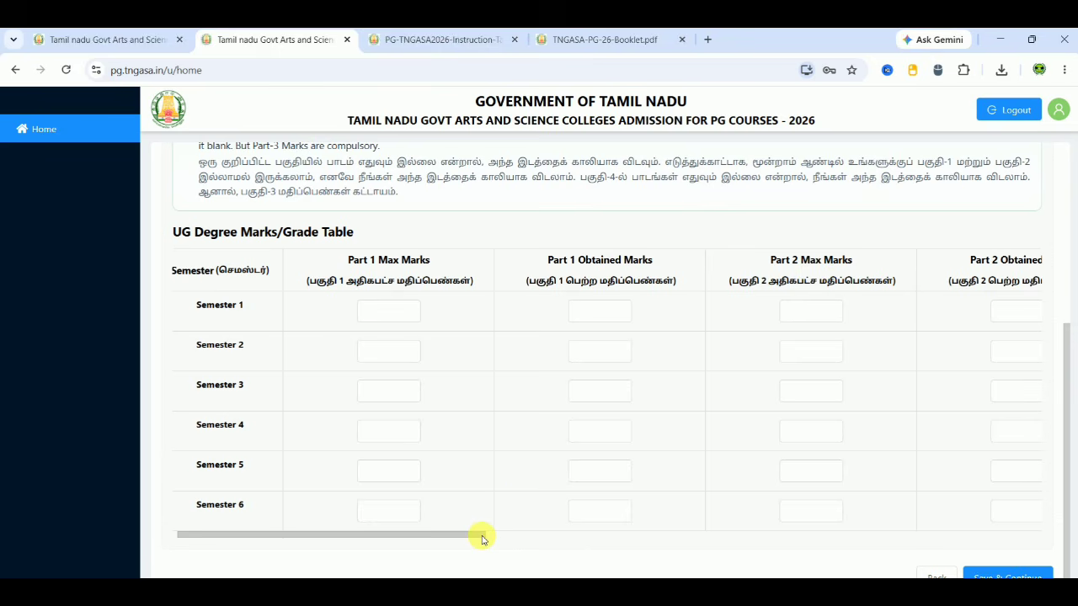
drag(482, 539, 736, 555)
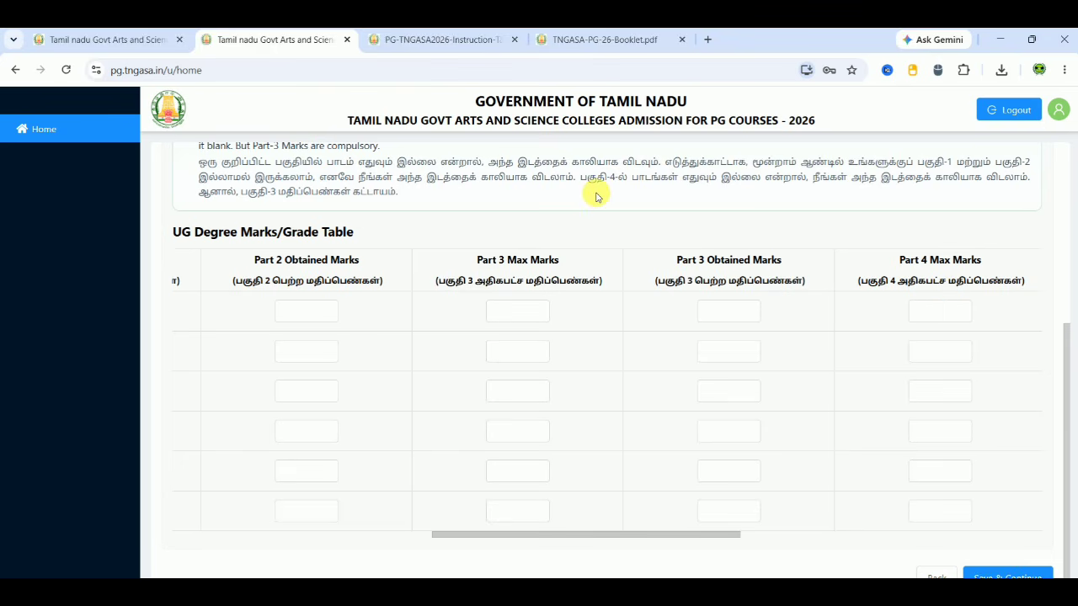
scroll(595, 195, up, 3)
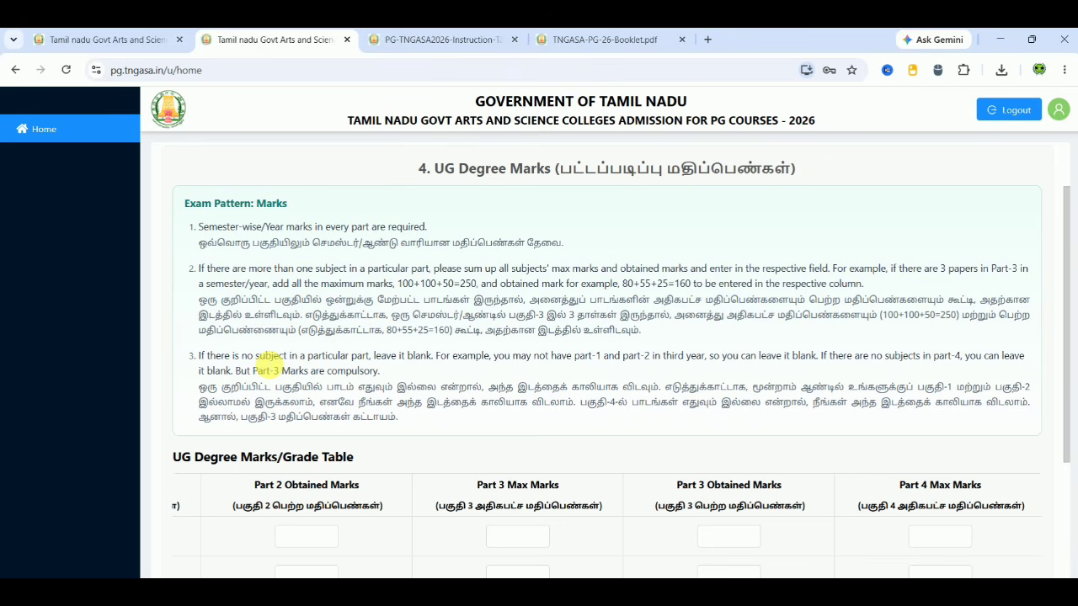
Step: Enter Semester 1 Part 3 max marks 400 and obtained marks 300
click(523, 536)
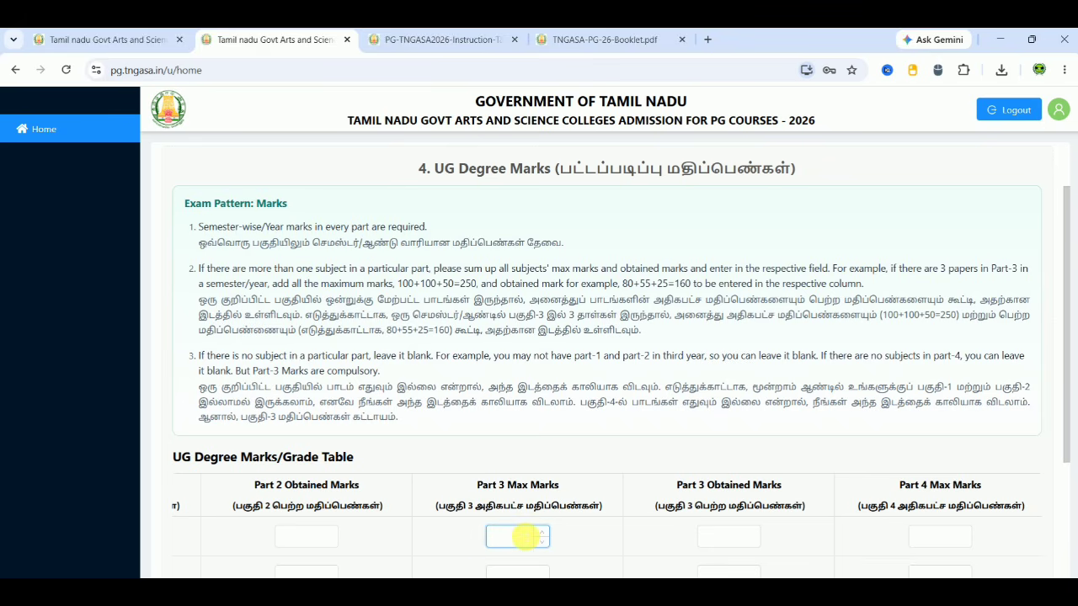
text(400)
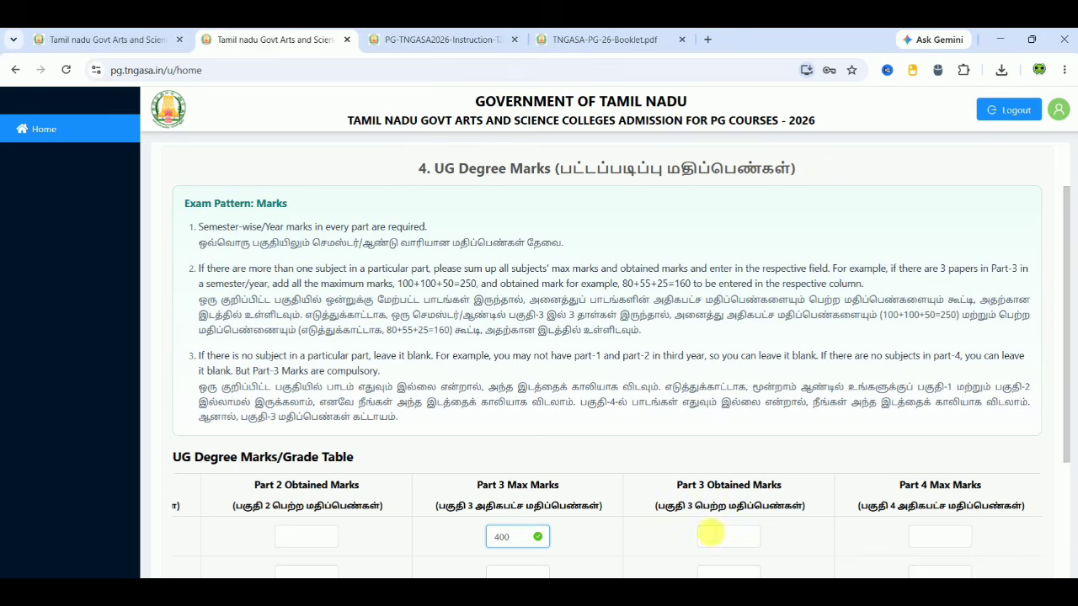
click(715, 536)
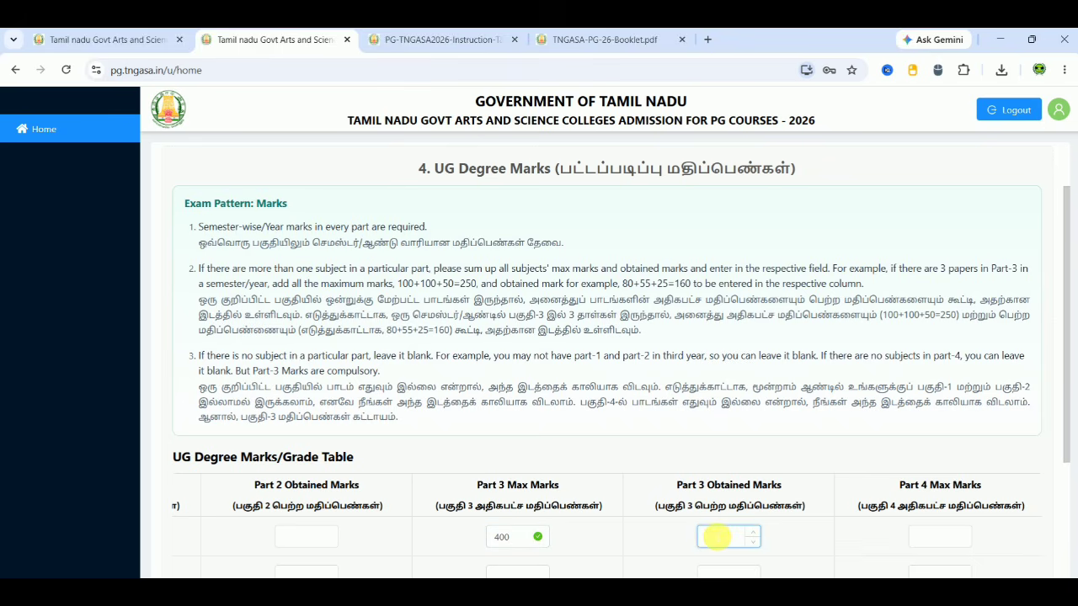
text(300)
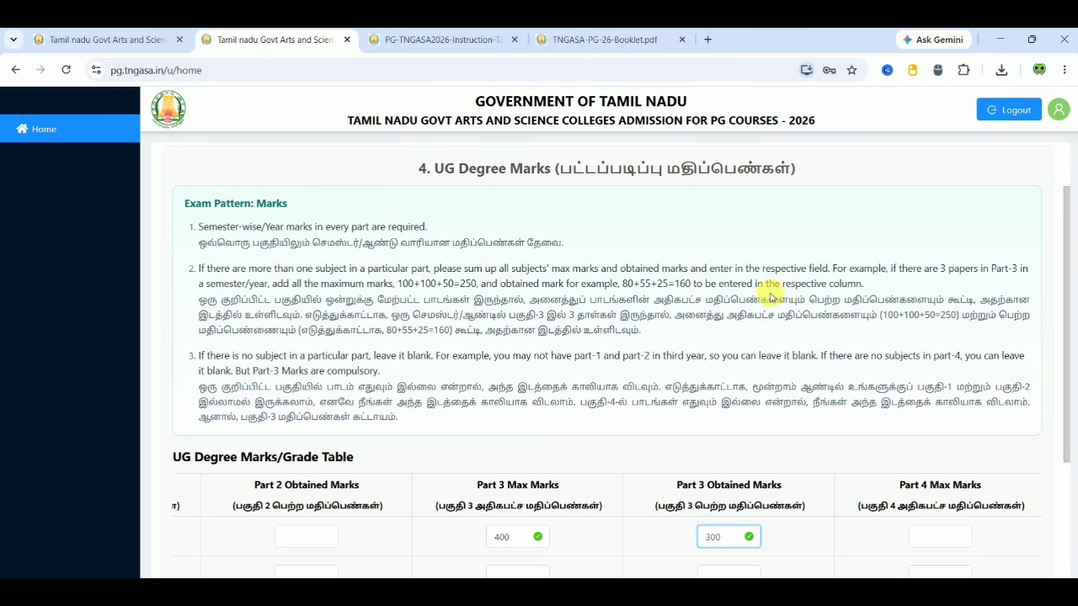
click(747, 316)
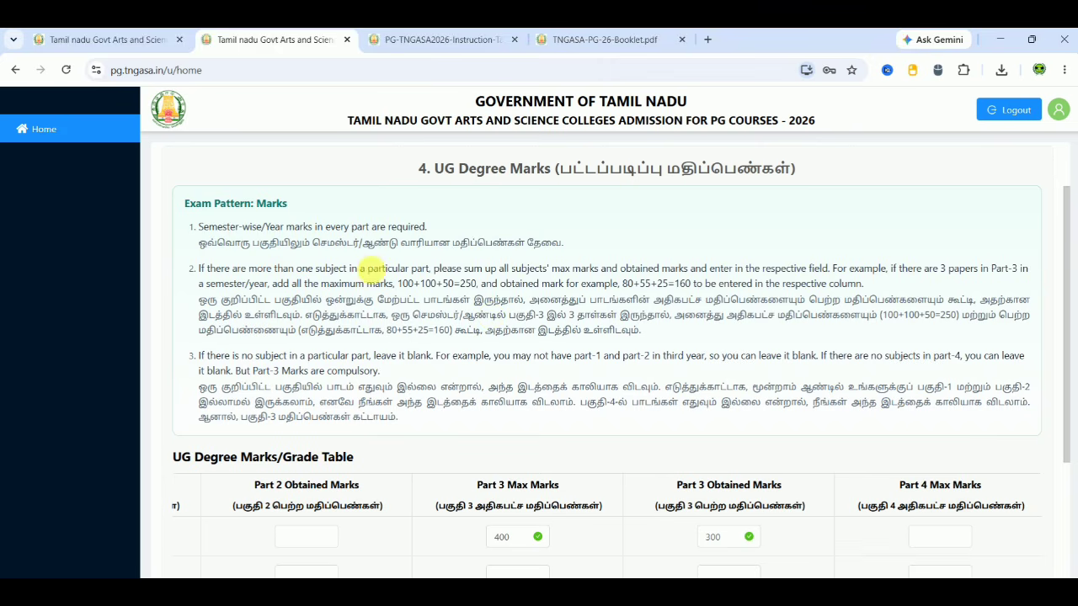
scroll(461, 429, down, 3)
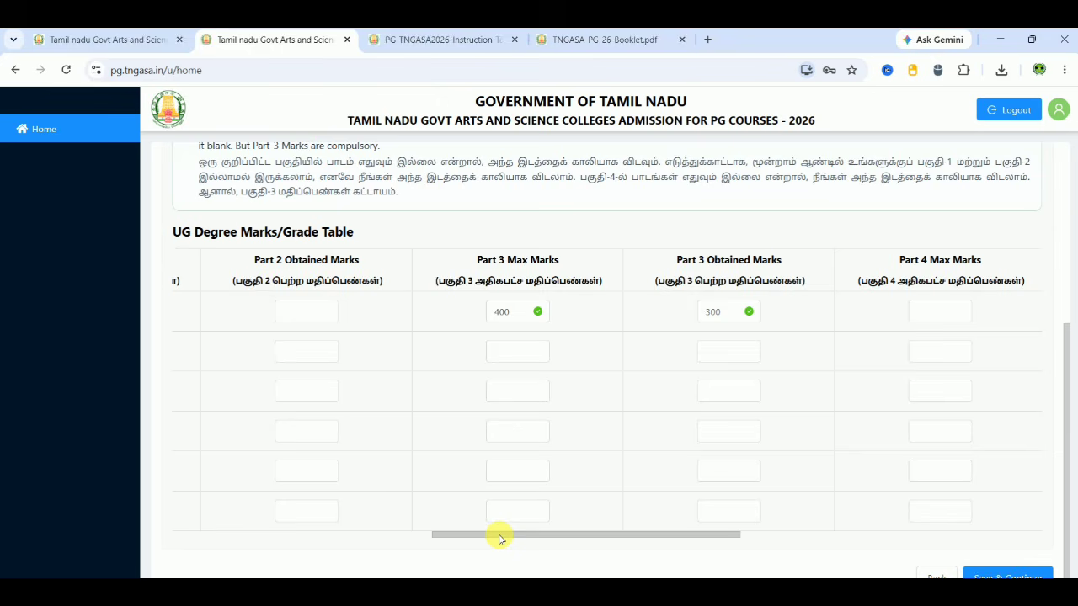
Step: Scroll the marks table back to the Semester column and focus the Semester 5 mark fields
drag(499, 539, 226, 530)
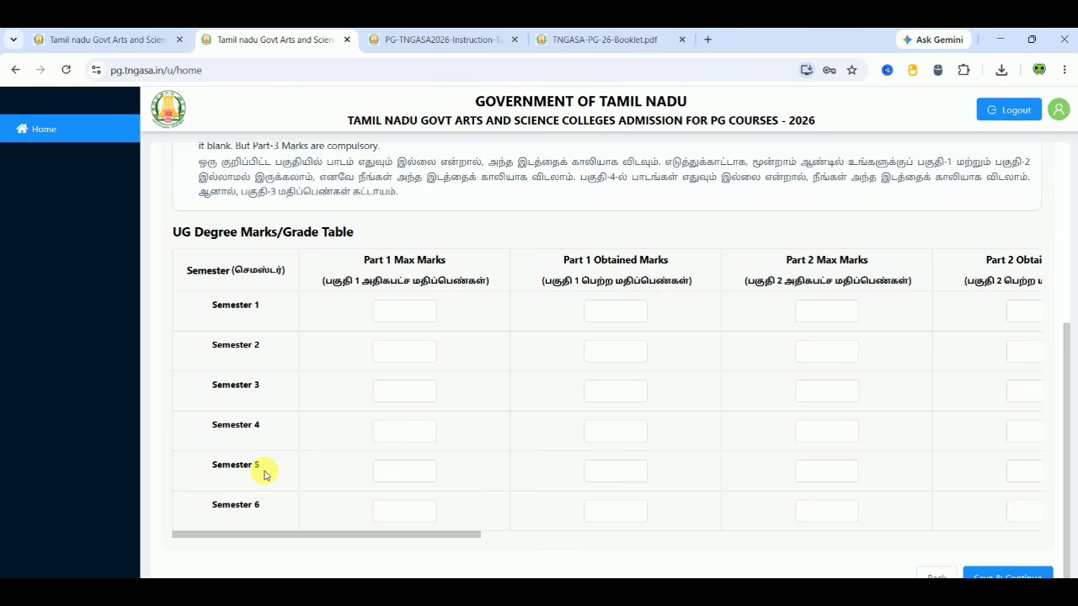
click(405, 474)
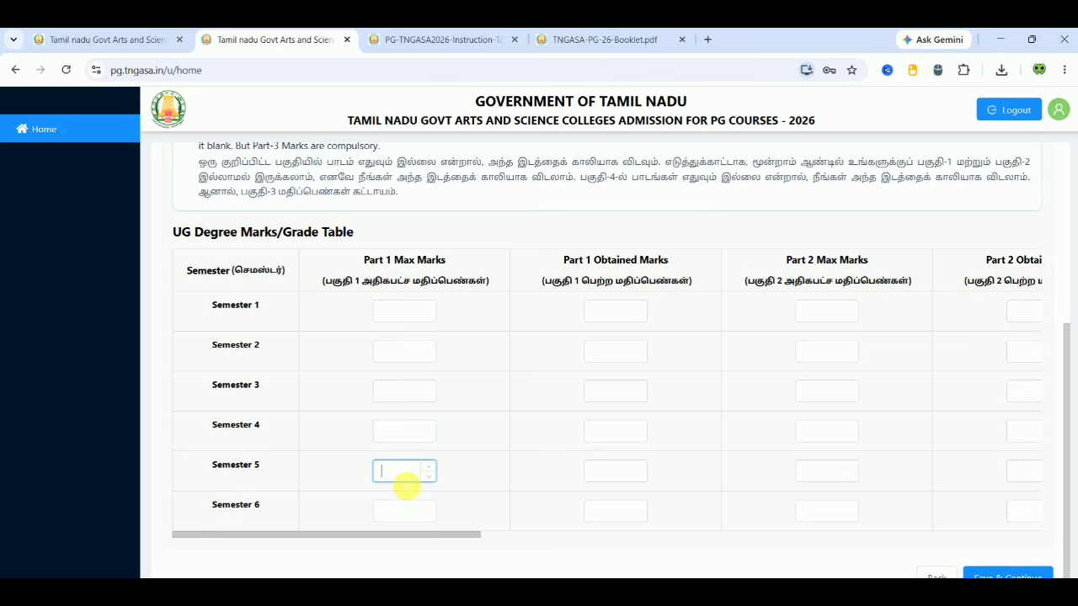
click(841, 474)
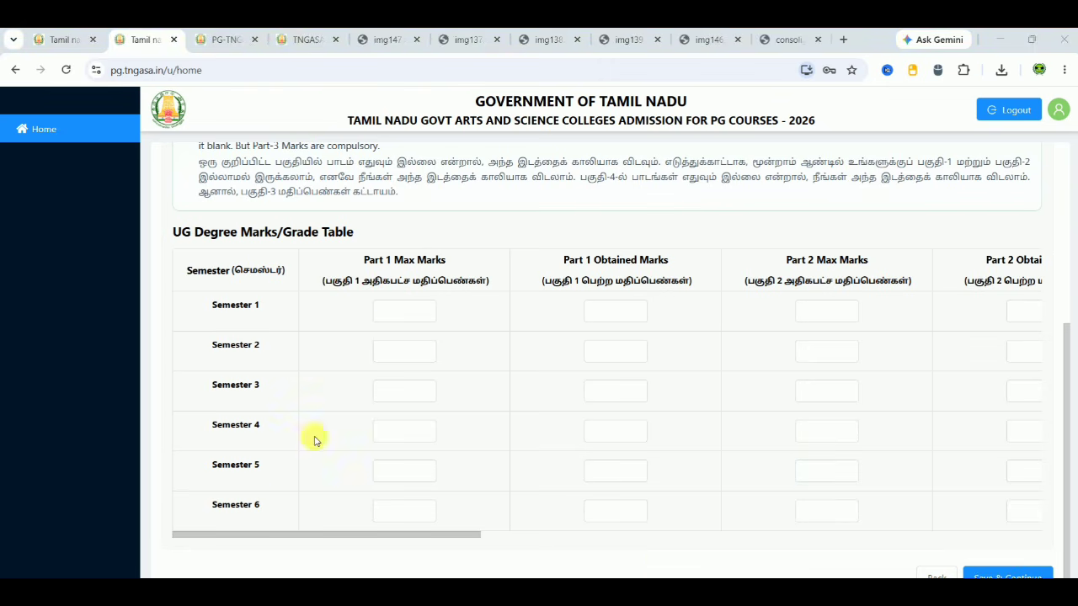
Step: In Semester 1, enter Part 1 max 100, obtained 85, and Part 2 max 100, obtained 75
click(399, 320)
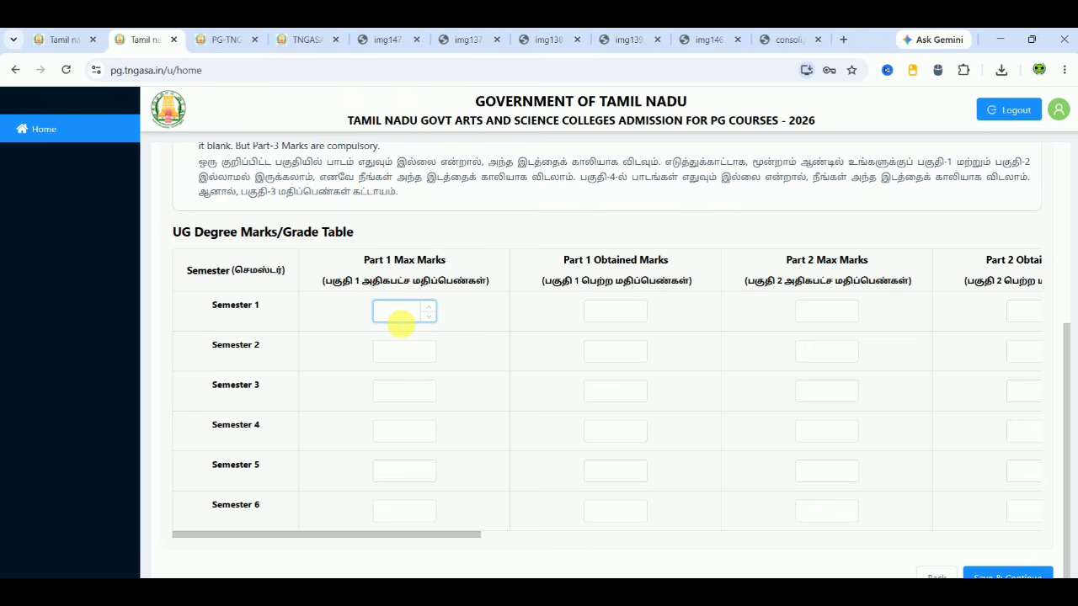
text(100)
click(585, 310)
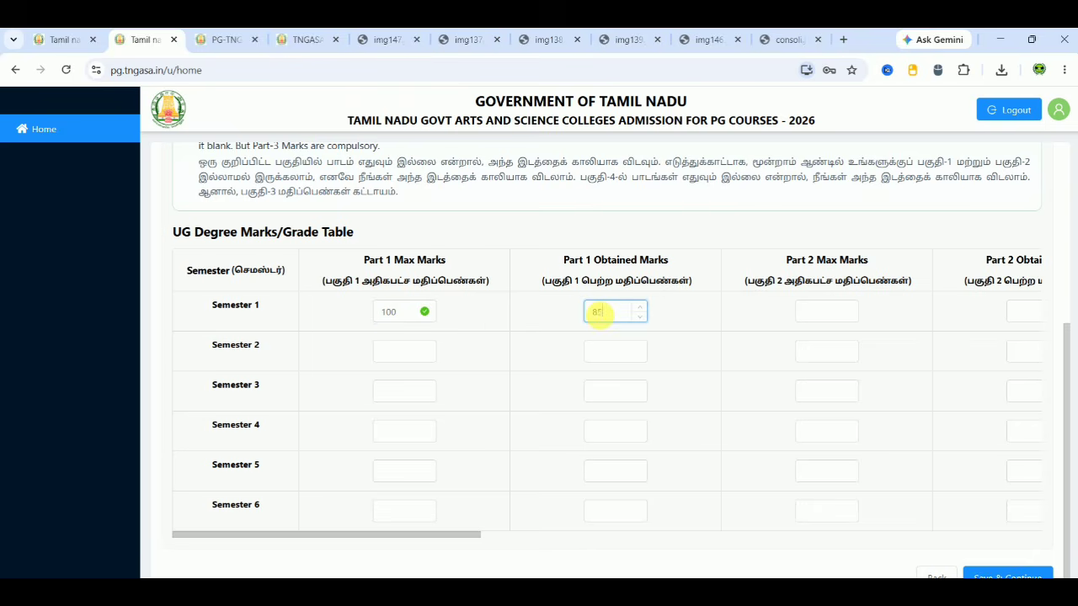
drag(449, 529, 577, 539)
click(471, 310)
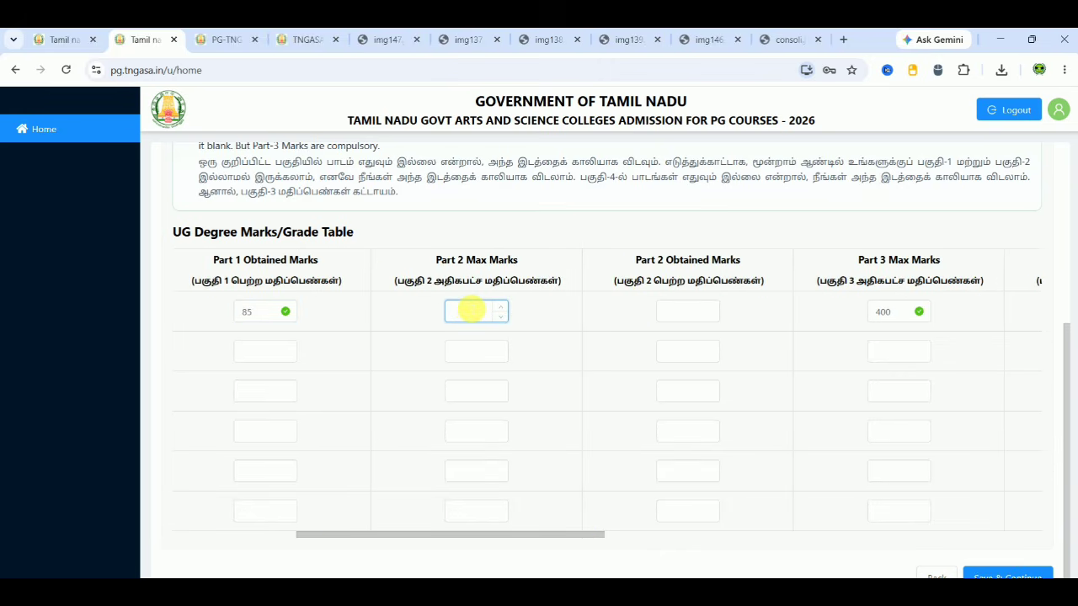
text(100)
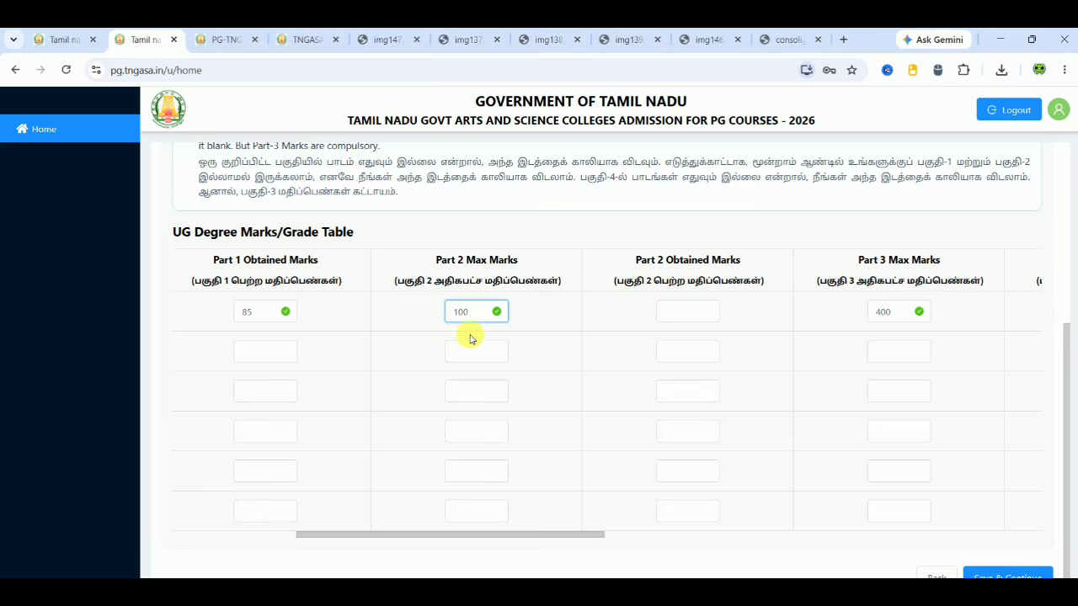
click(680, 313)
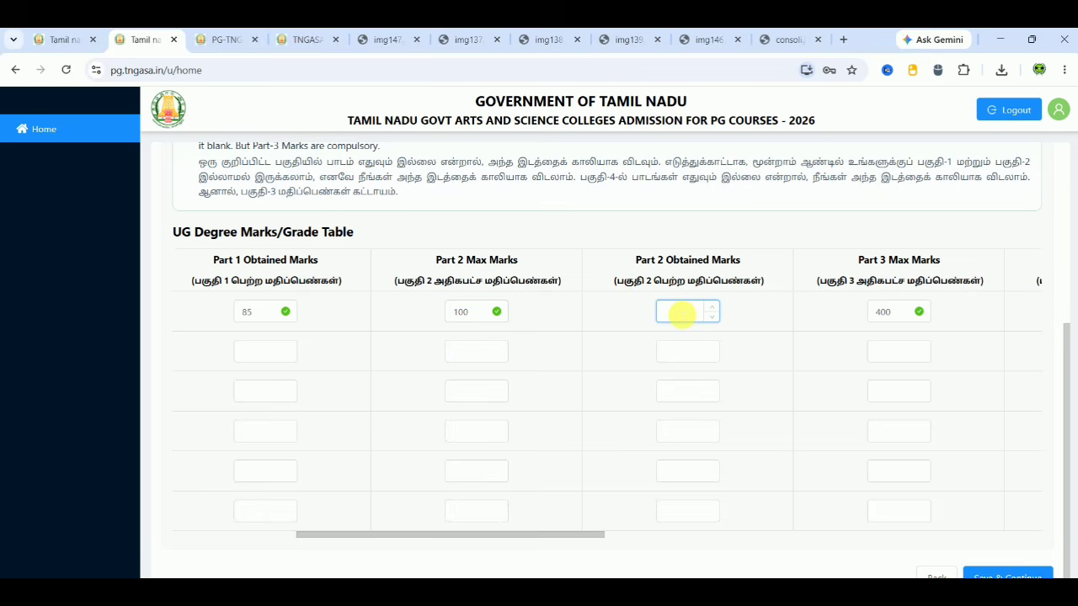
text(75)
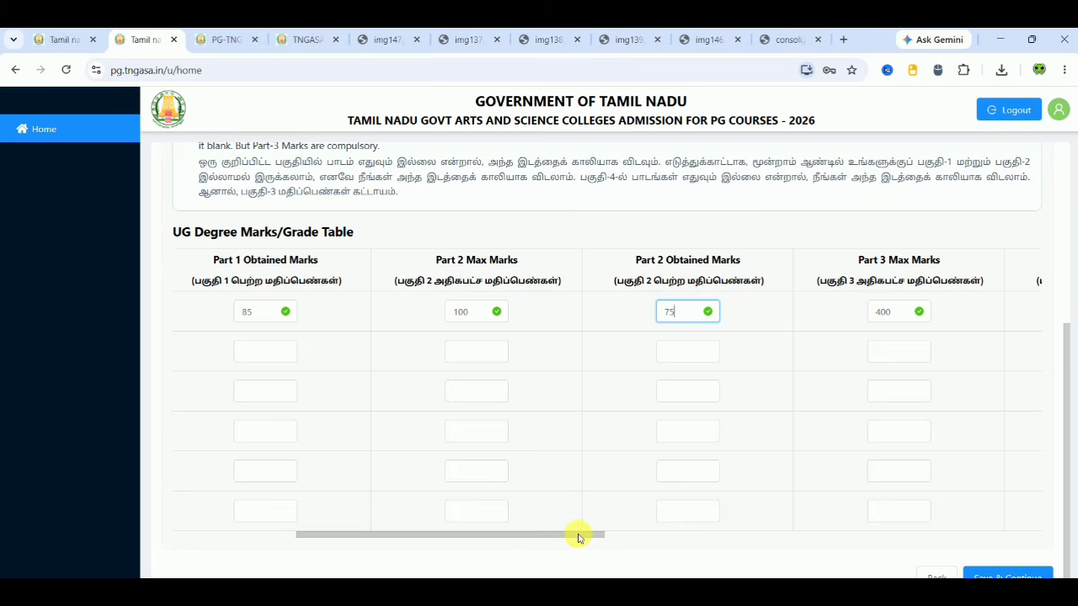
drag(578, 537, 717, 551)
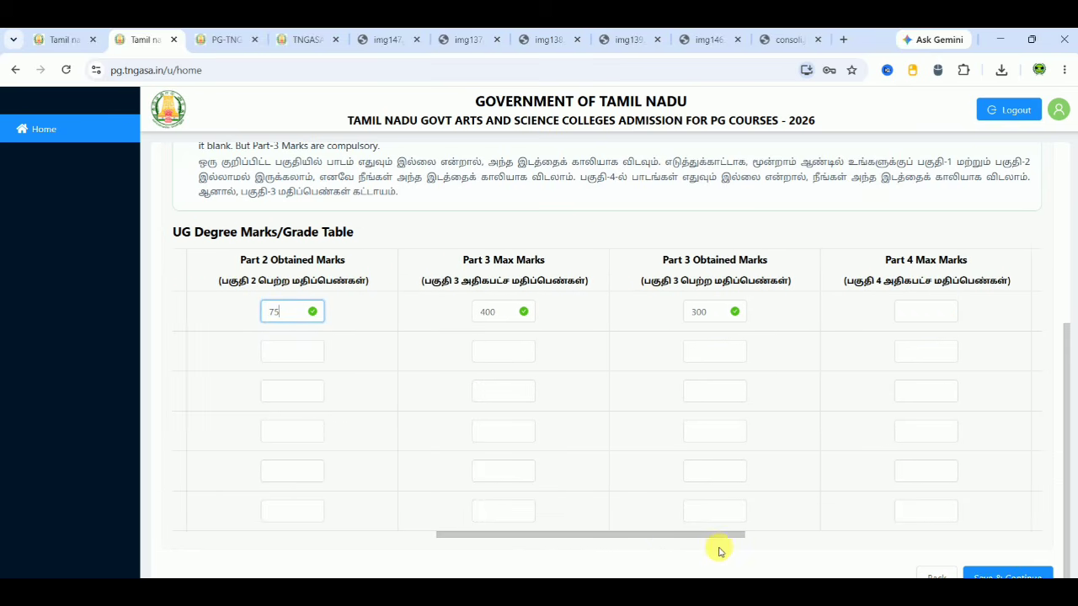
Step: Change Semester 1 Part 3 from 300/400 to 160/200 after checking consoli.jpg, then view the marksheet again
click(791, 42)
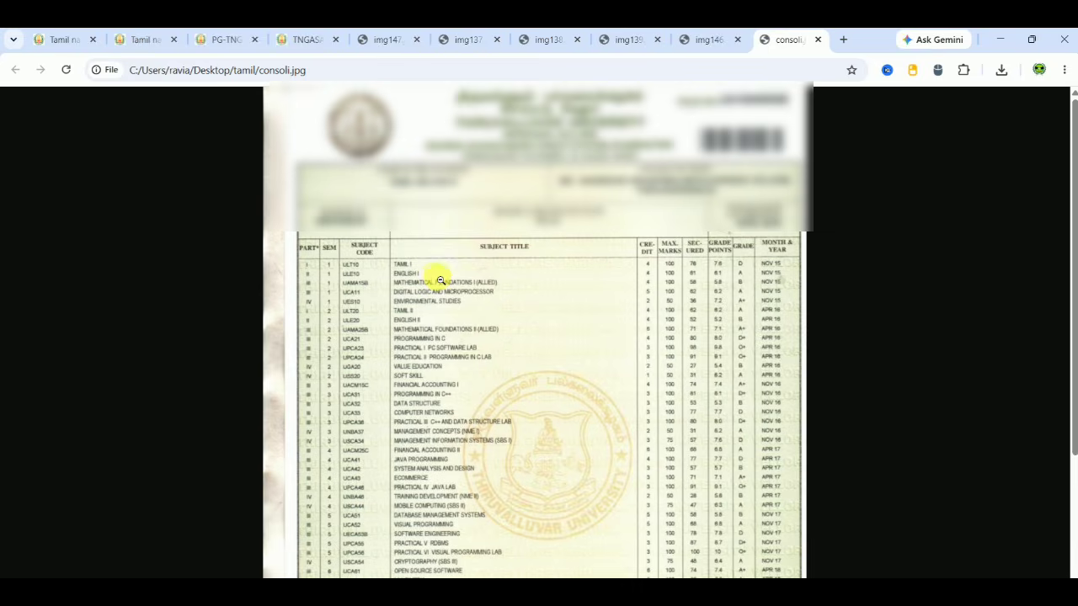
click(143, 38)
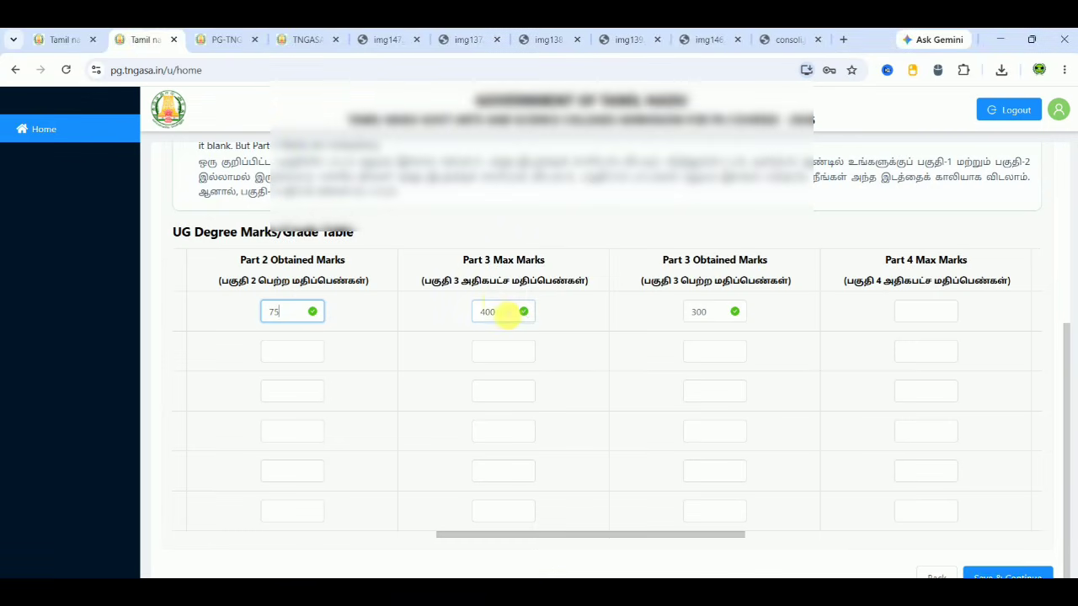
double_click(503, 312)
text(200)
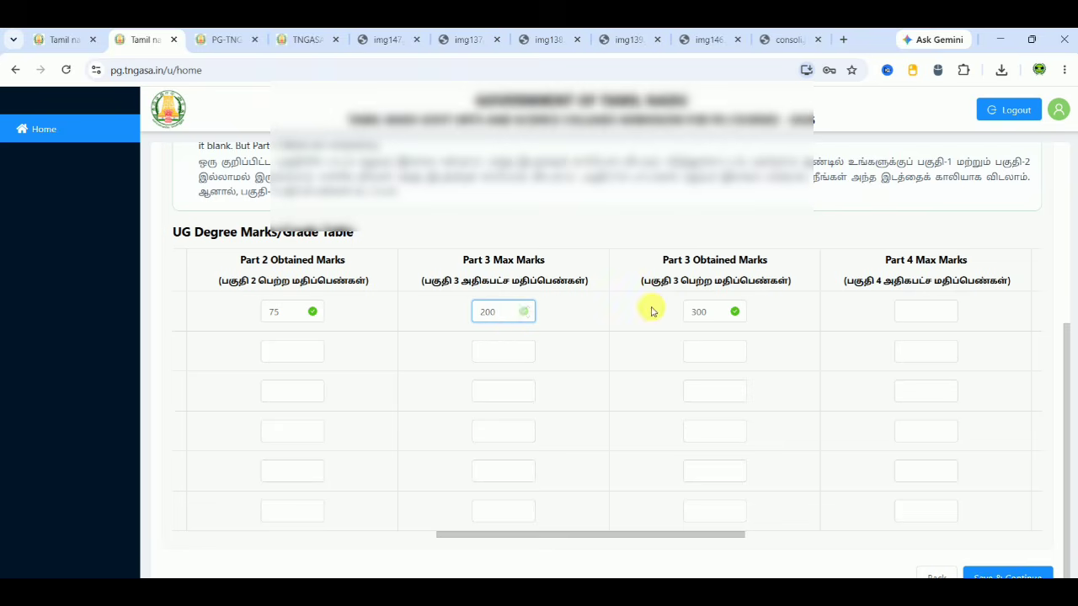
double_click(713, 312)
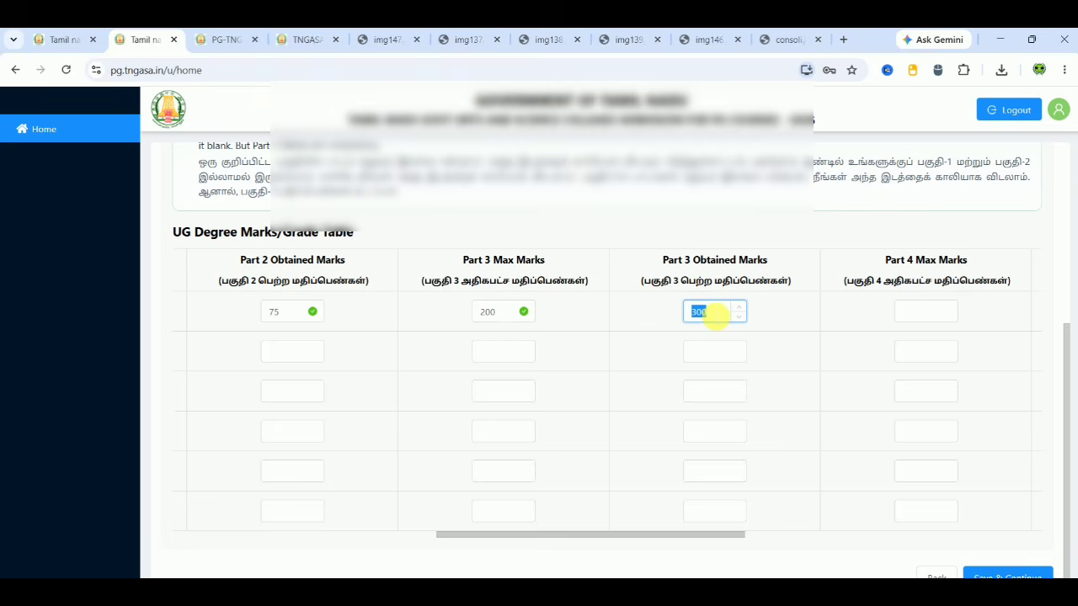
text(160)
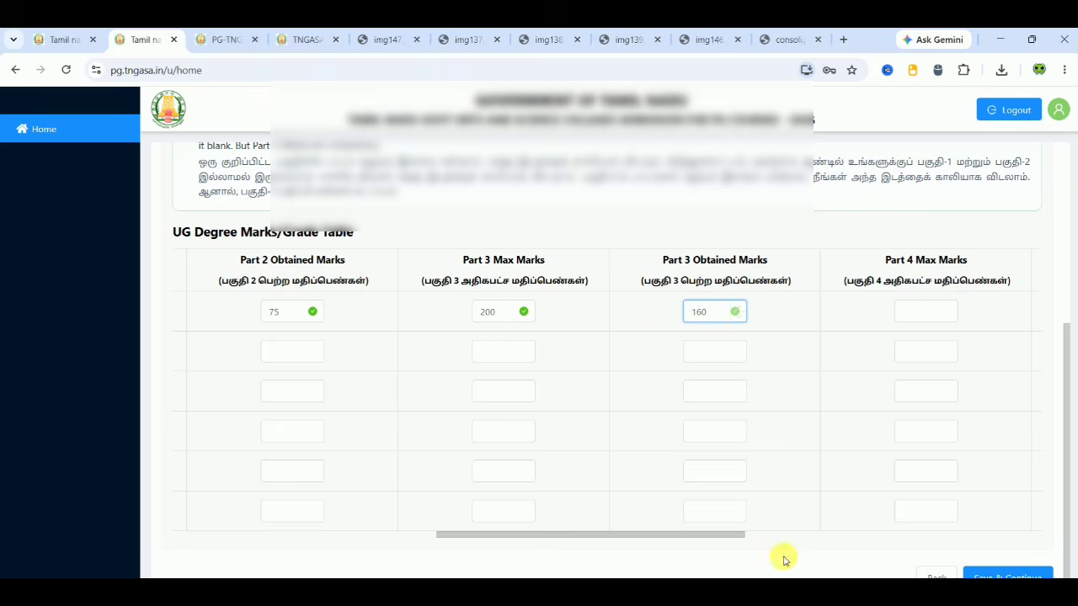
drag(731, 539, 849, 542)
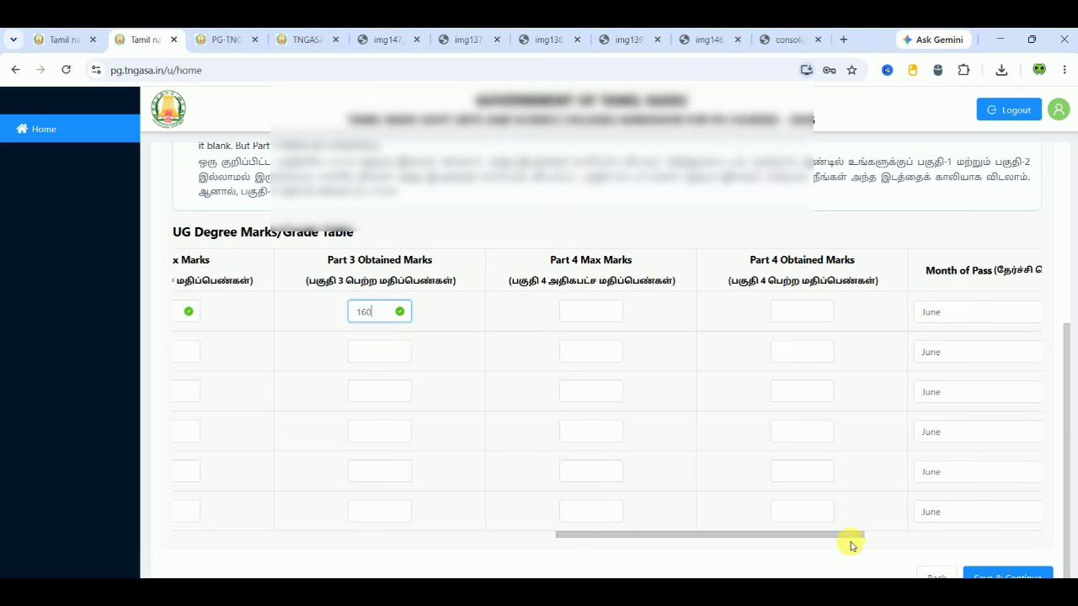
click(789, 39)
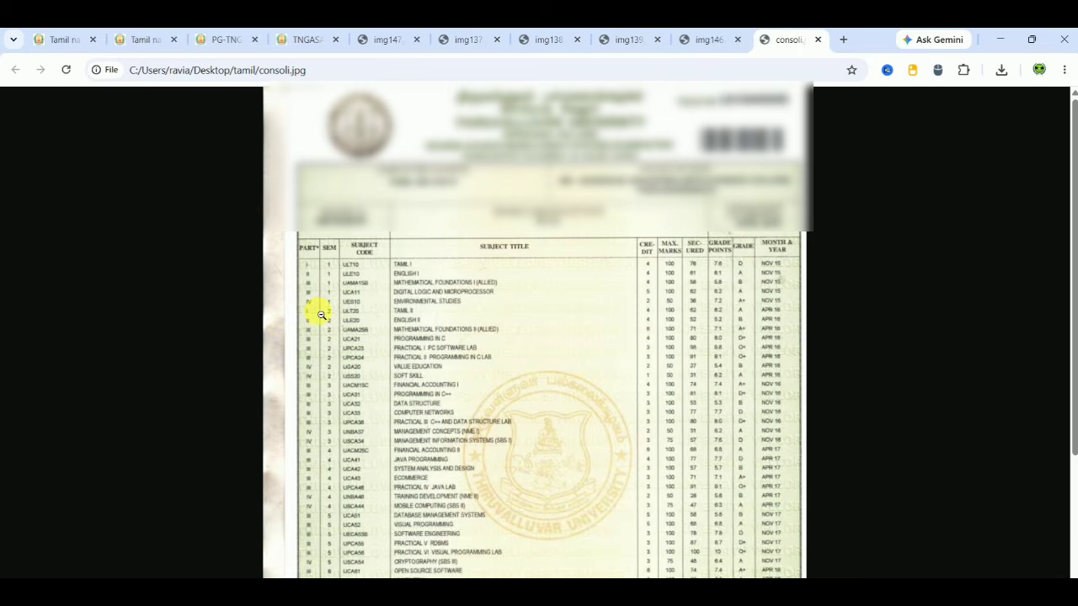
Step: Enter Semester 1 Part 4 marks as 86 obtained out of 100
click(136, 42)
click(592, 311)
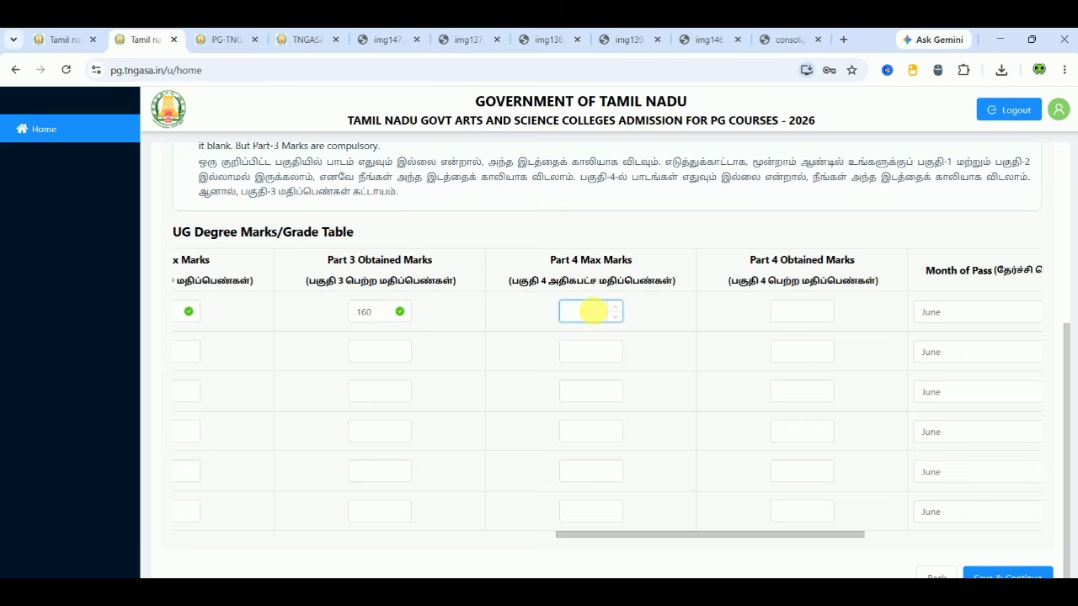
text(100)
click(793, 313)
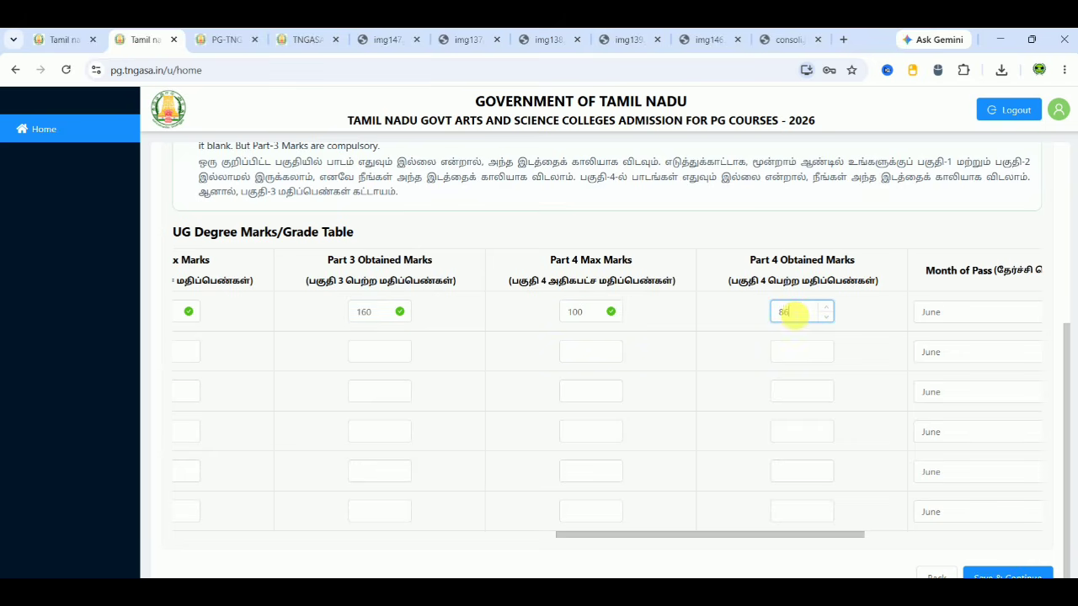
text(86)
drag(853, 533, 935, 534)
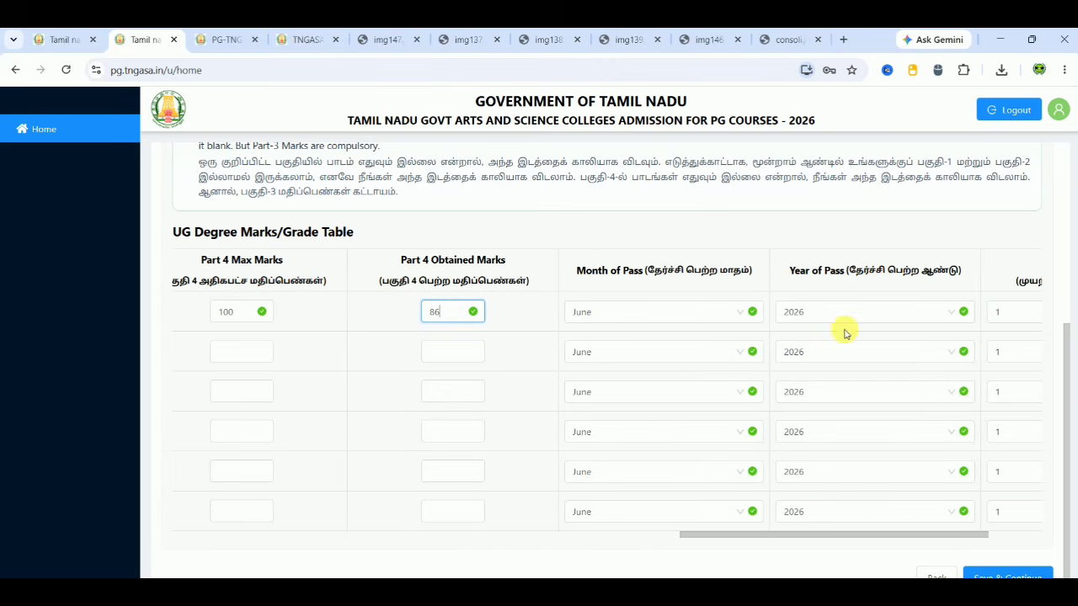
Step: Set Semester 1's pass date to October 2024 with 1 attempt
click(824, 308)
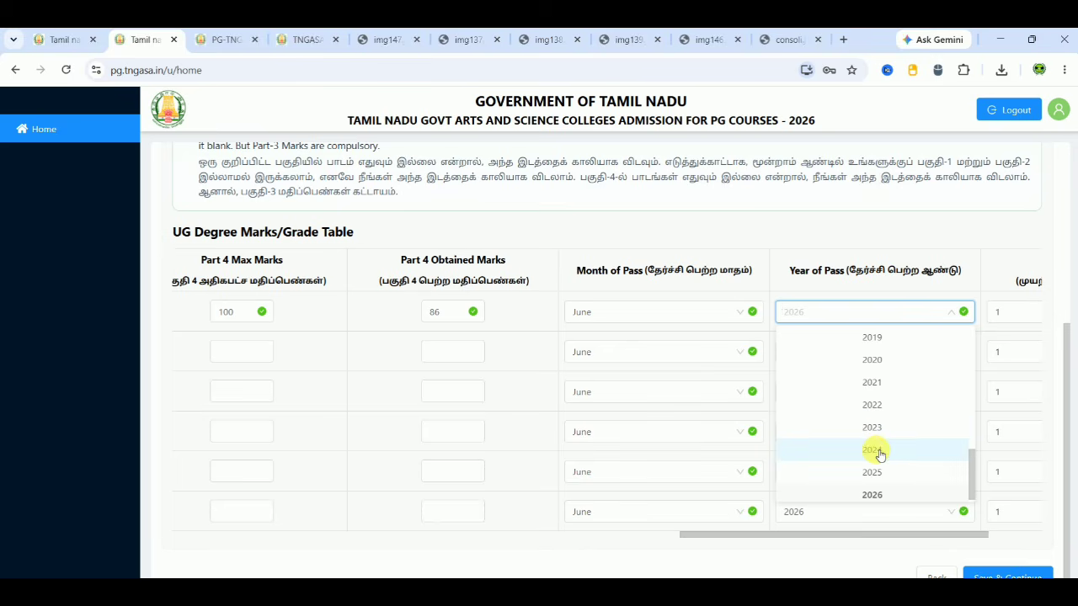
click(878, 453)
click(664, 311)
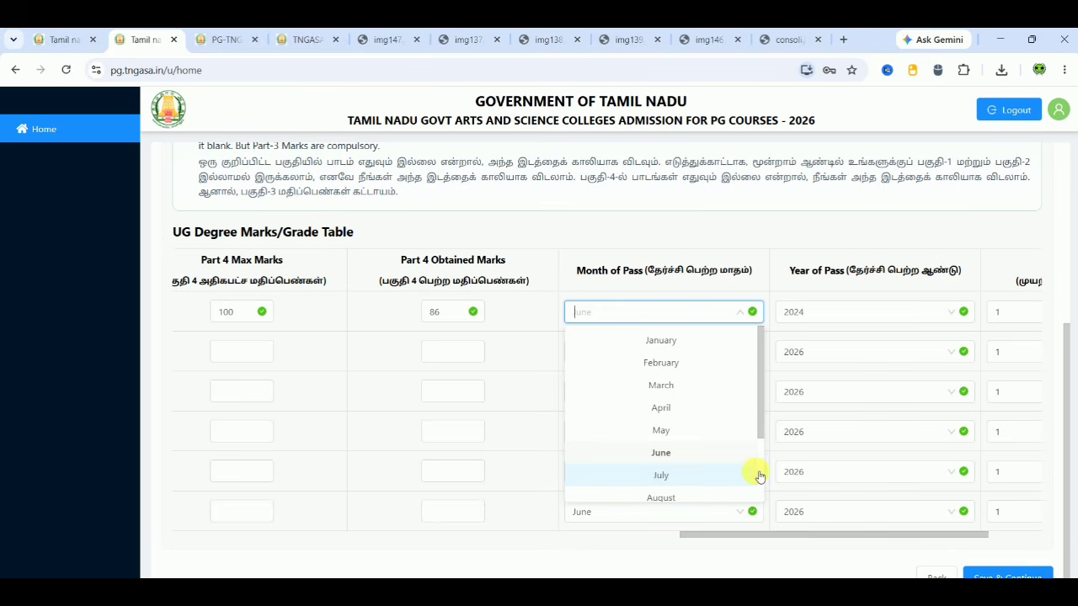
click(761, 478)
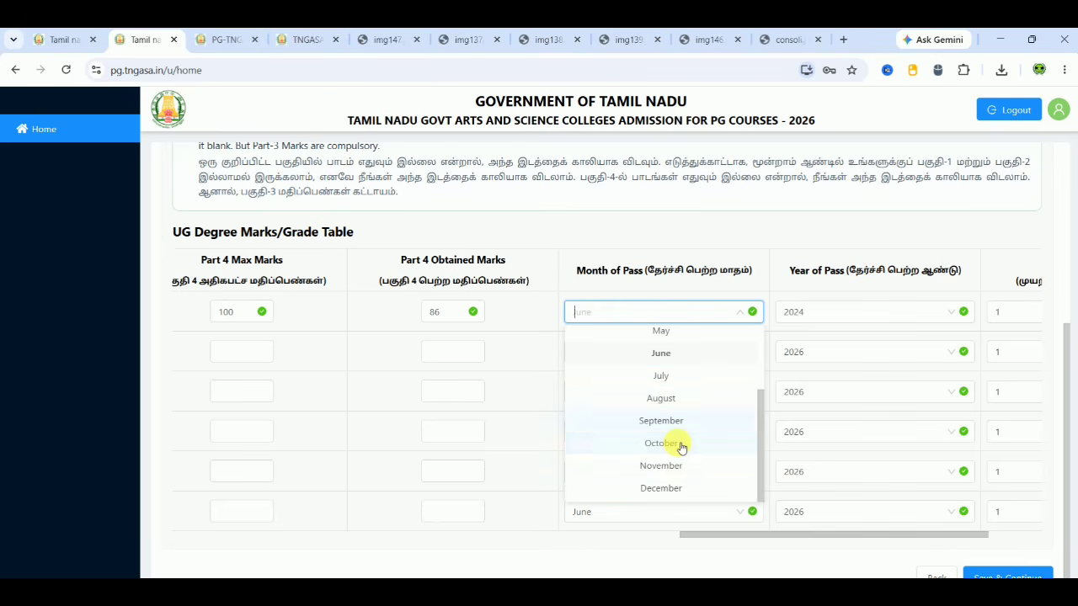
click(681, 443)
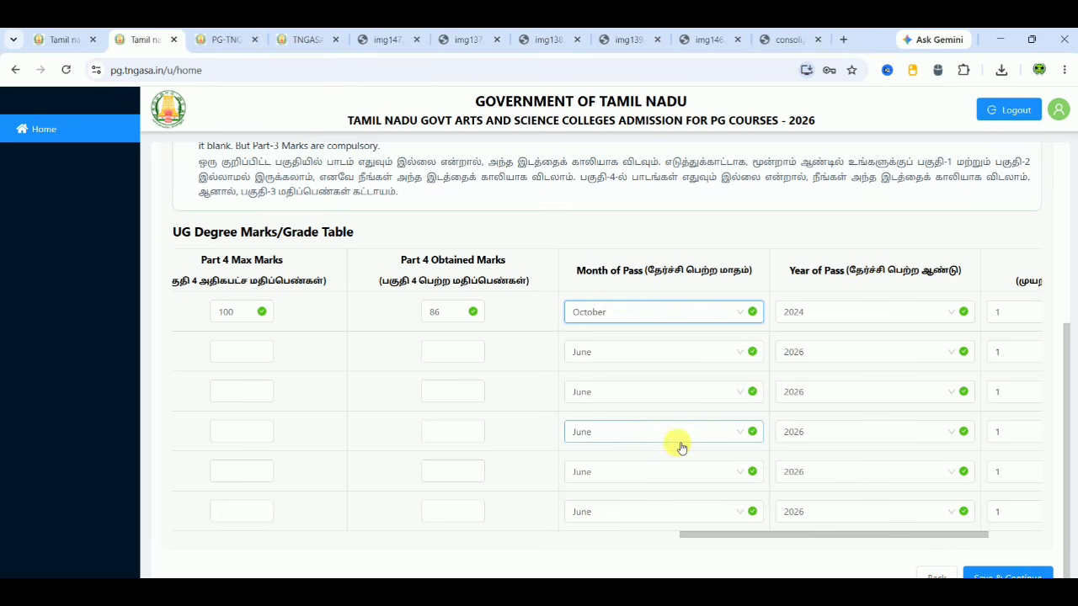
click(1013, 540)
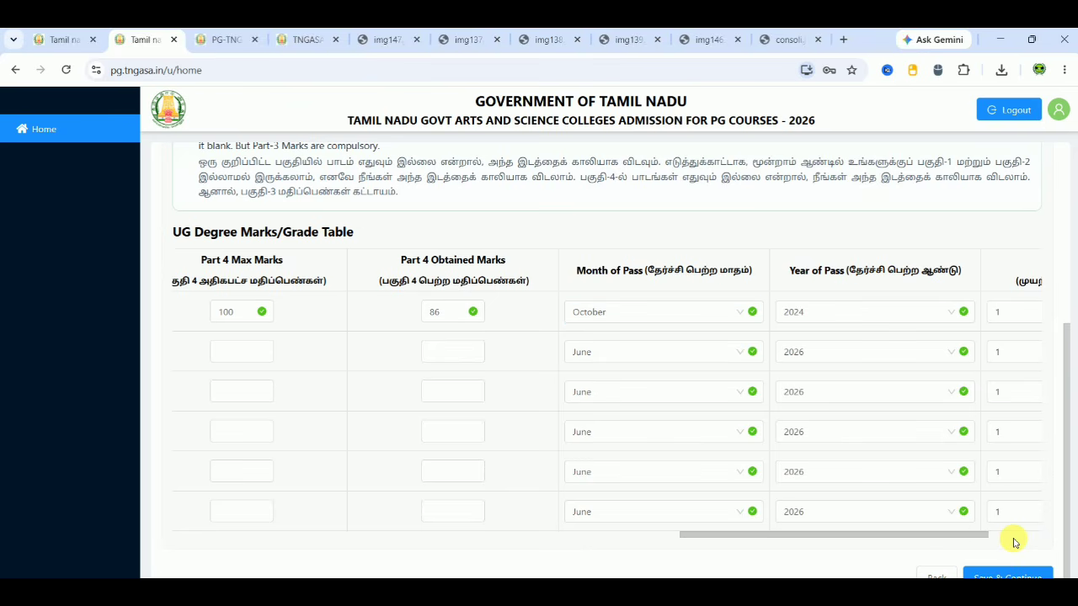
drag(981, 535, 1044, 537)
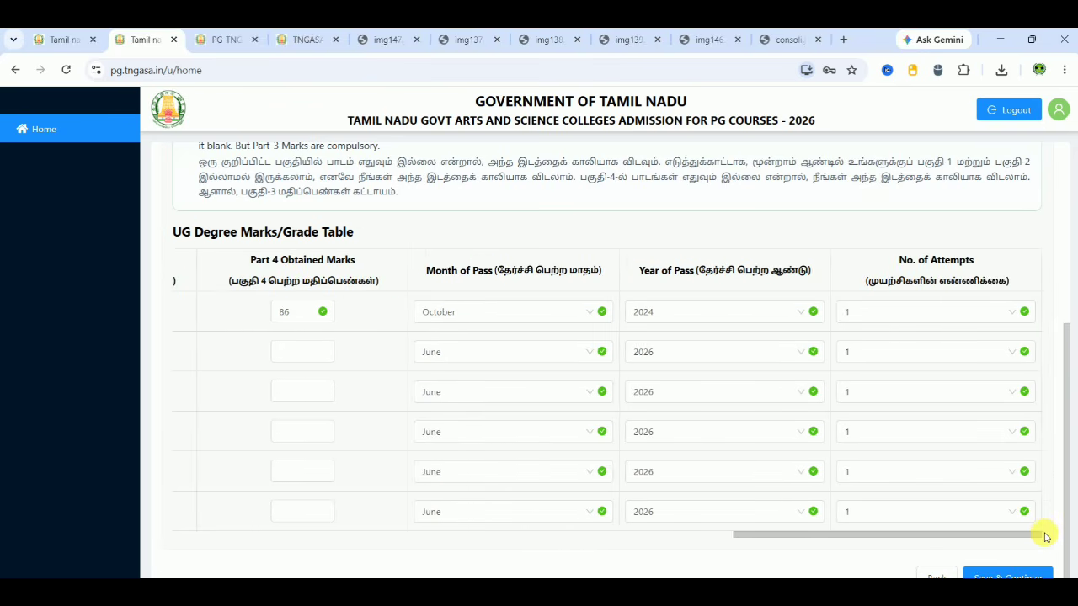
click(983, 317)
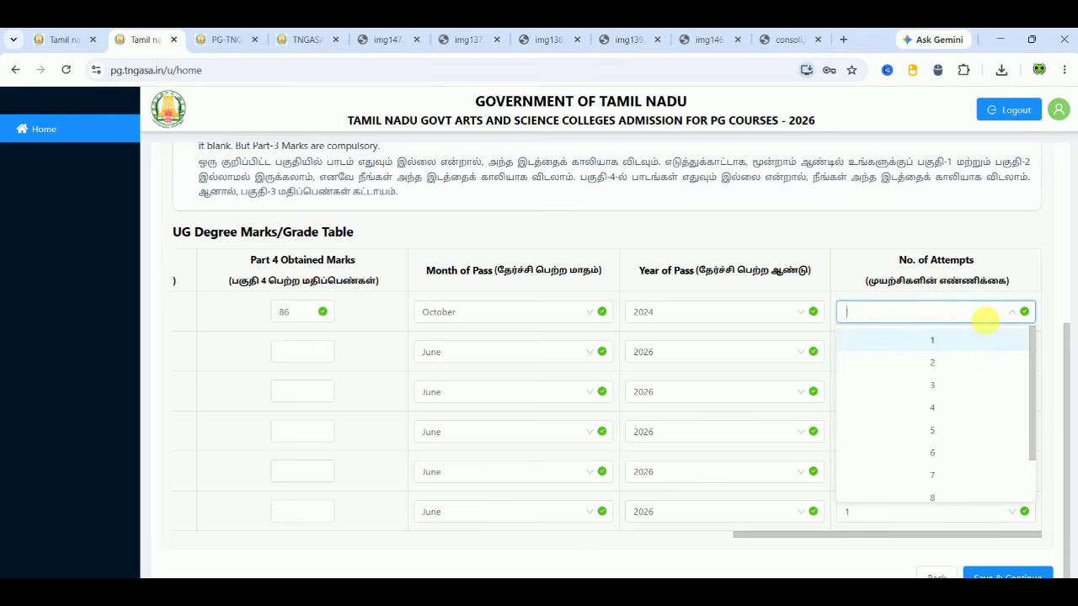
click(1033, 491)
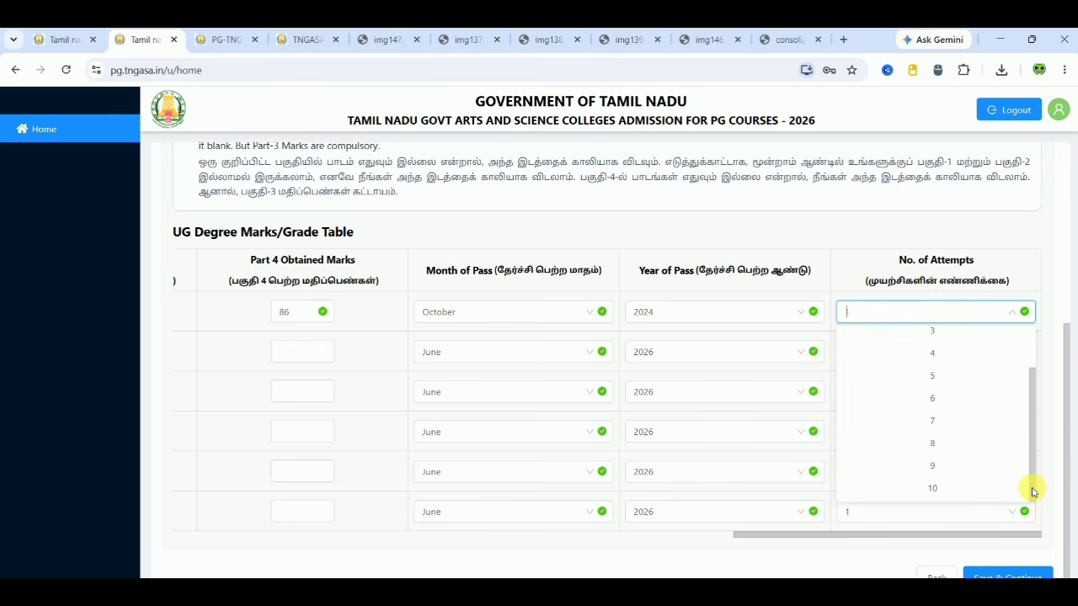
click(1010, 242)
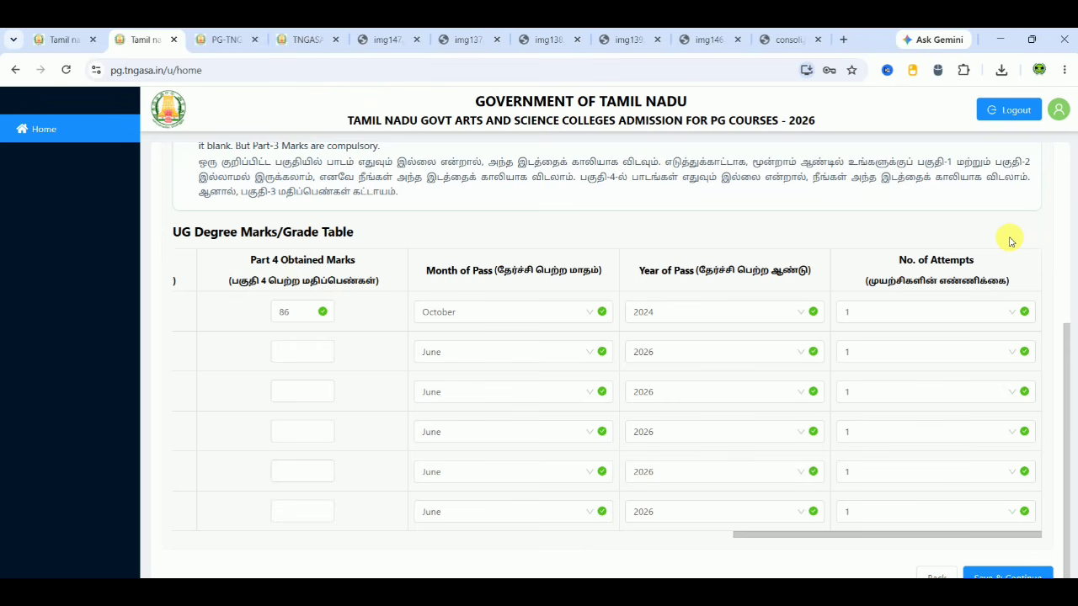
drag(799, 536, 204, 570)
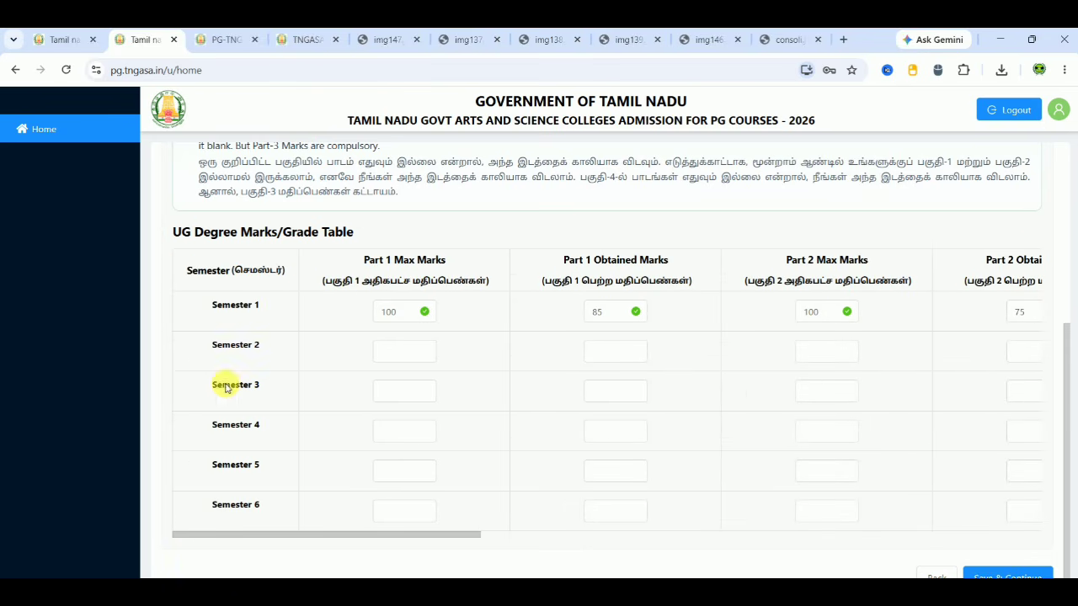
click(367, 39)
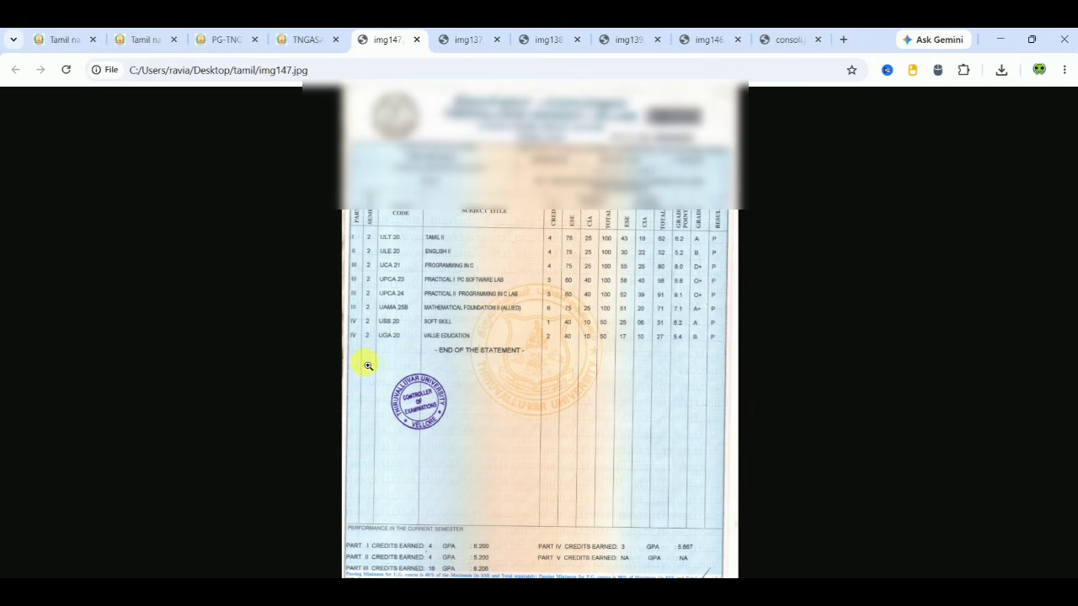
click(469, 36)
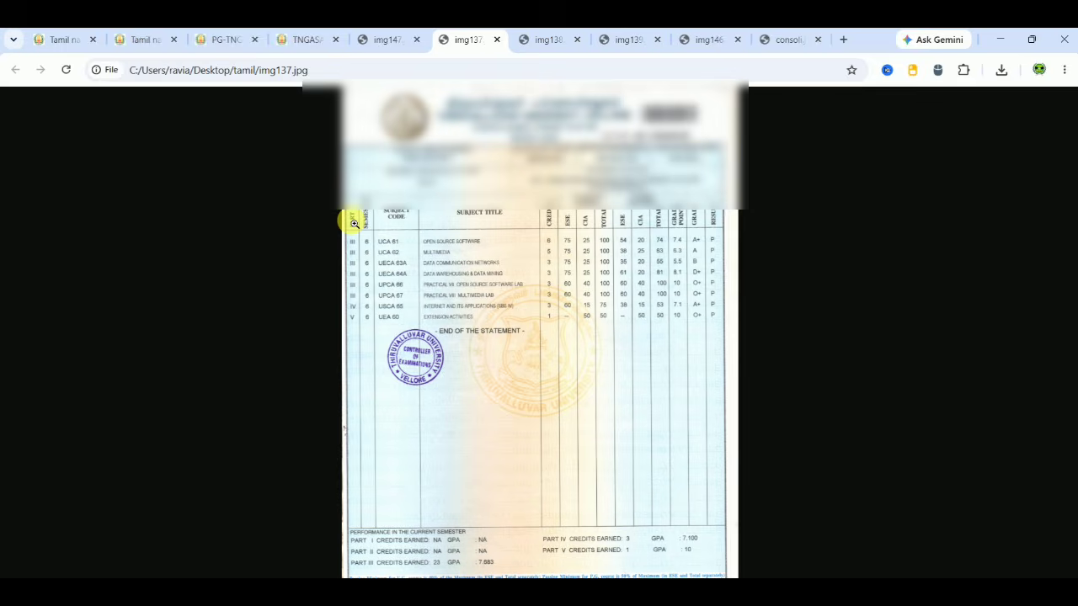
click(535, 44)
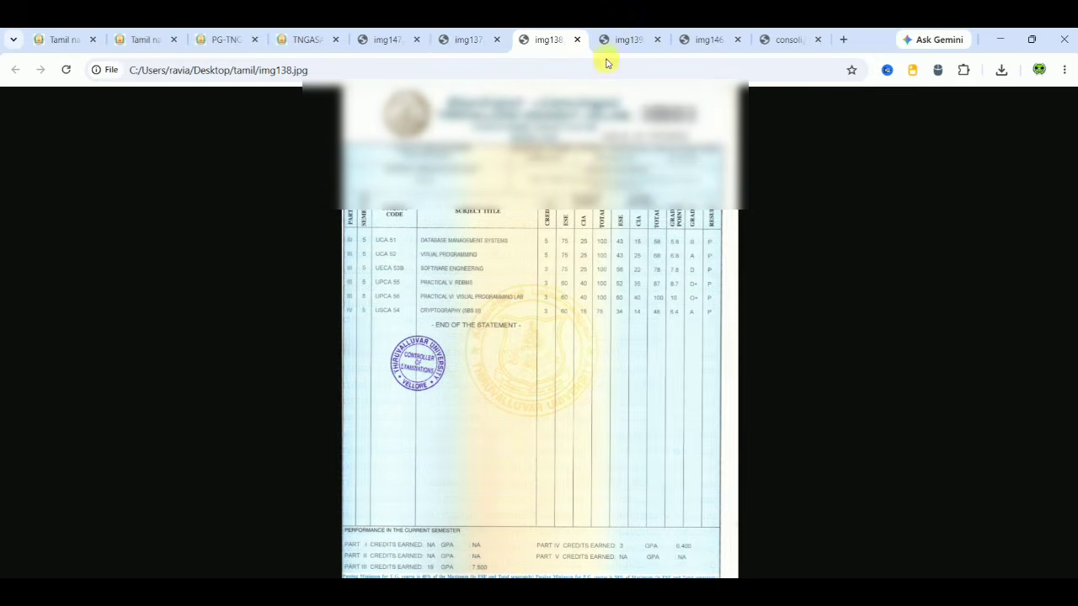
click(633, 51)
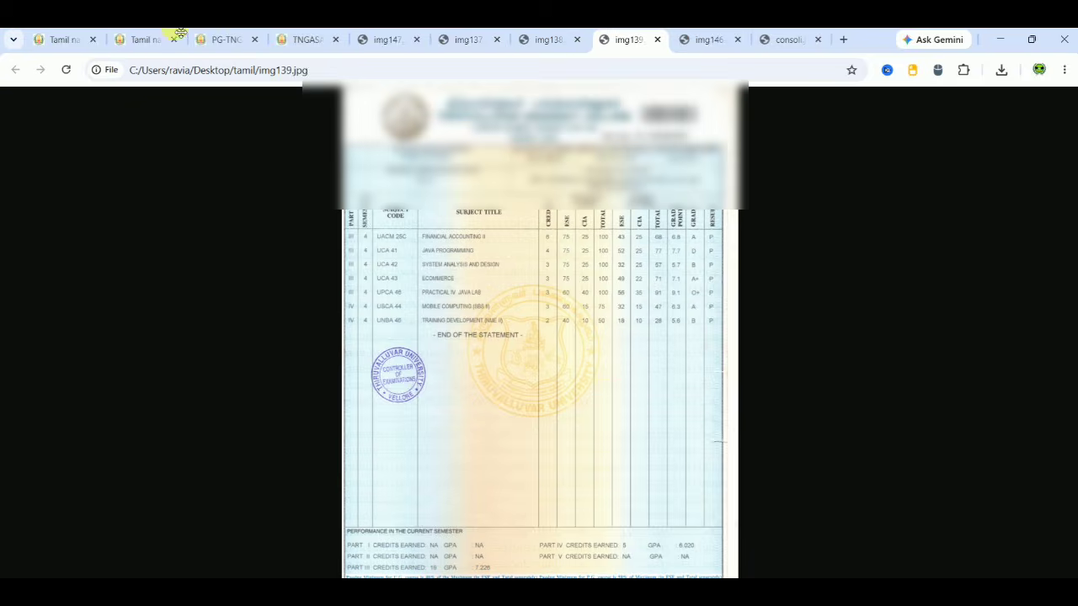
click(145, 39)
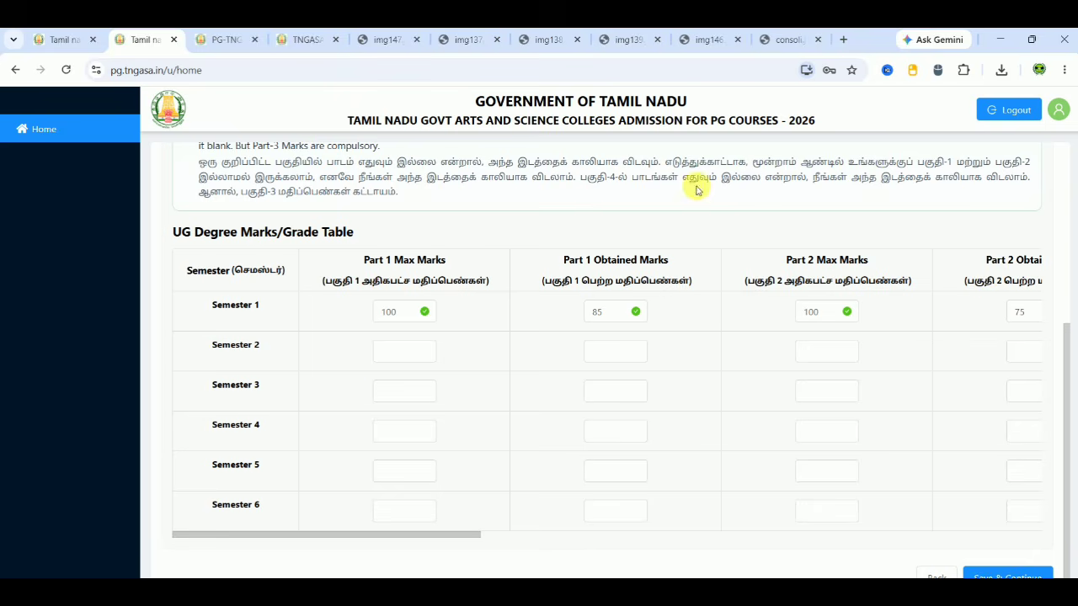
Step: Go back to the UG degree information step
click(387, 315)
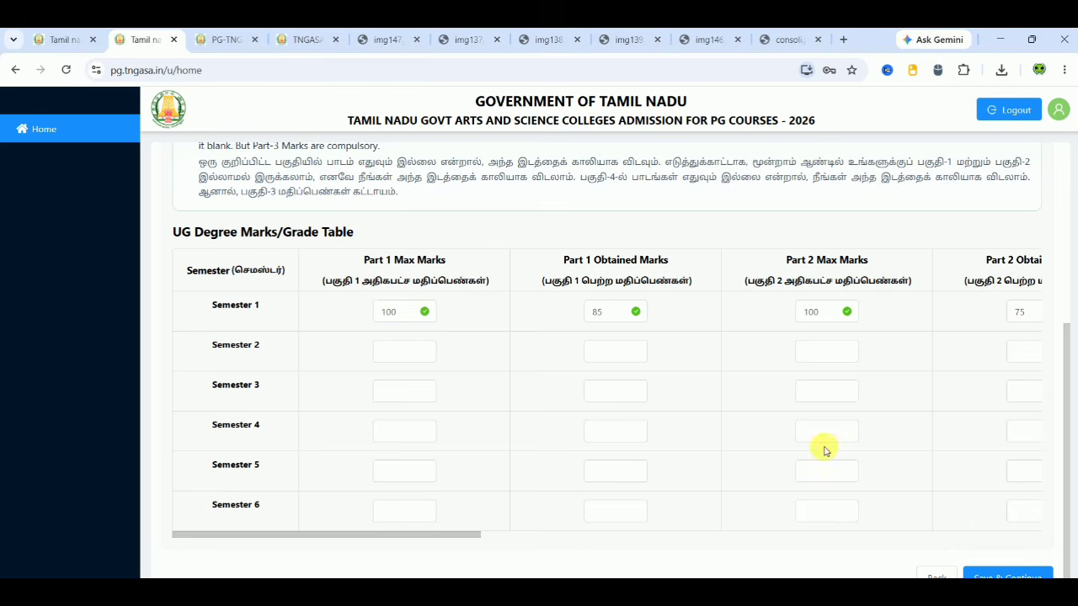
click(937, 574)
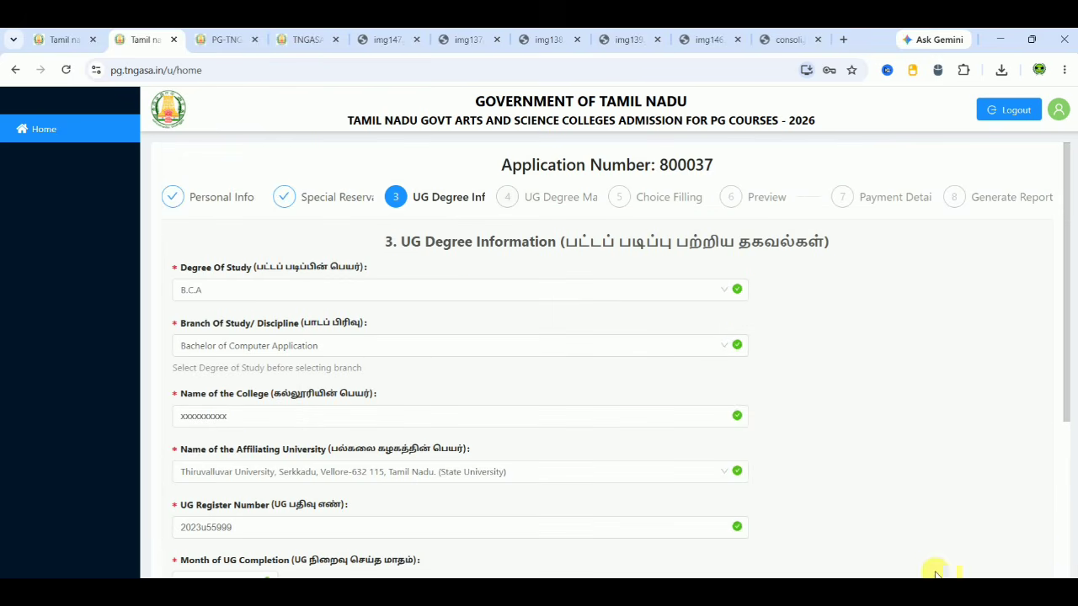
double_click(1063, 557)
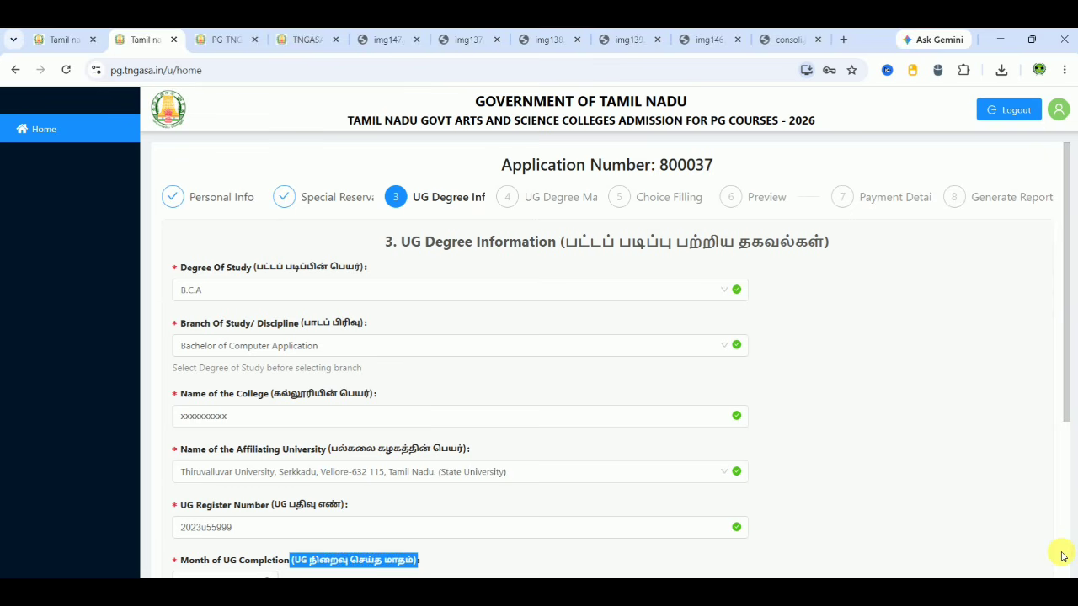
click(1063, 549)
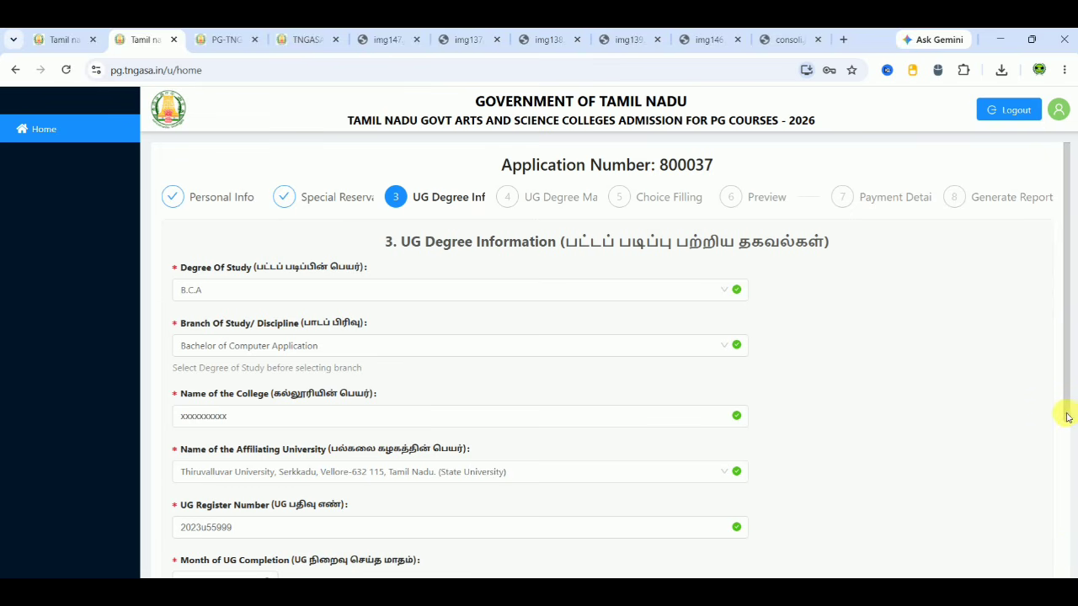
drag(1066, 413, 1066, 548)
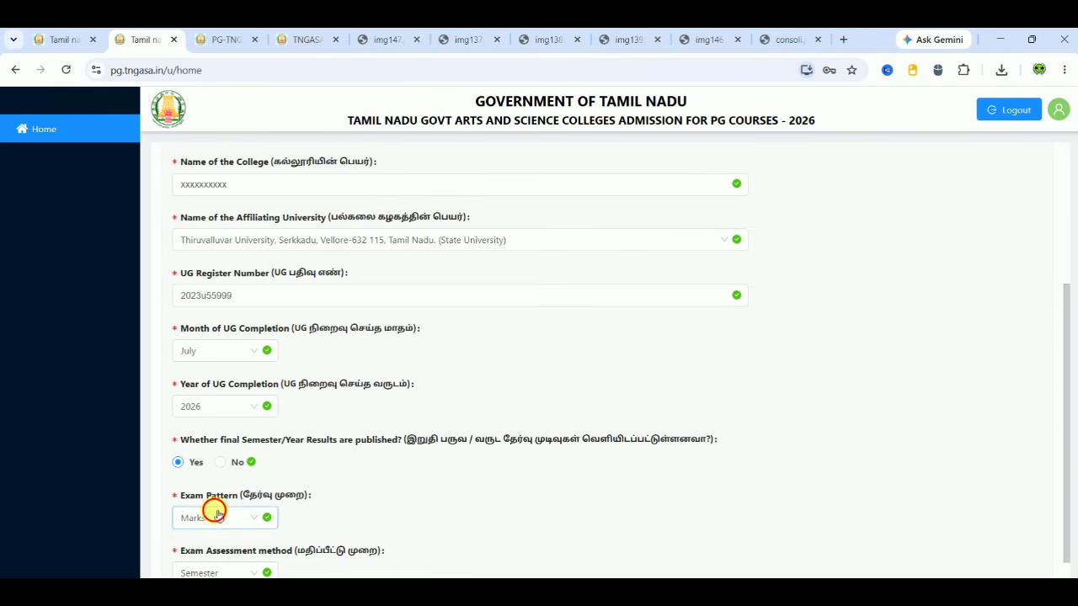
Step: Choose Grade as the exam pattern and save the degree information
click(217, 517)
click(206, 566)
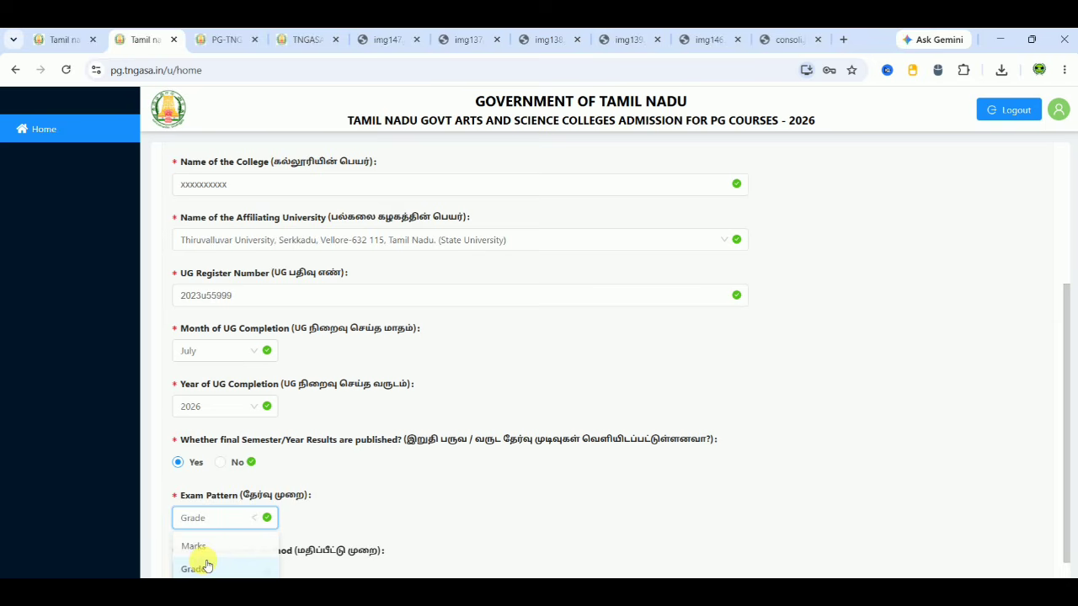
click(783, 495)
scroll(783, 495, down, 1)
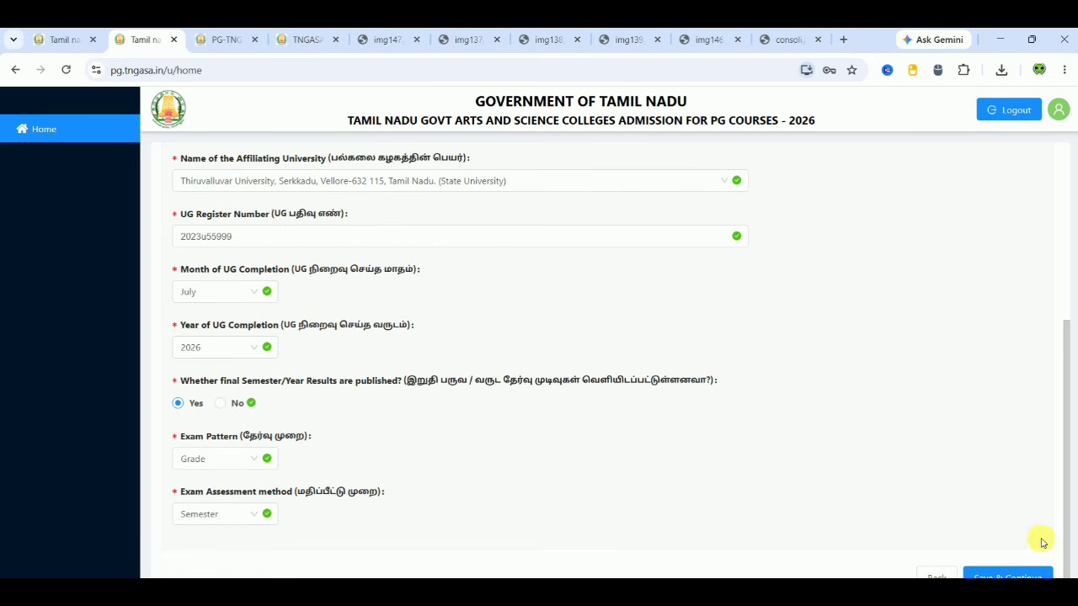
click(1005, 575)
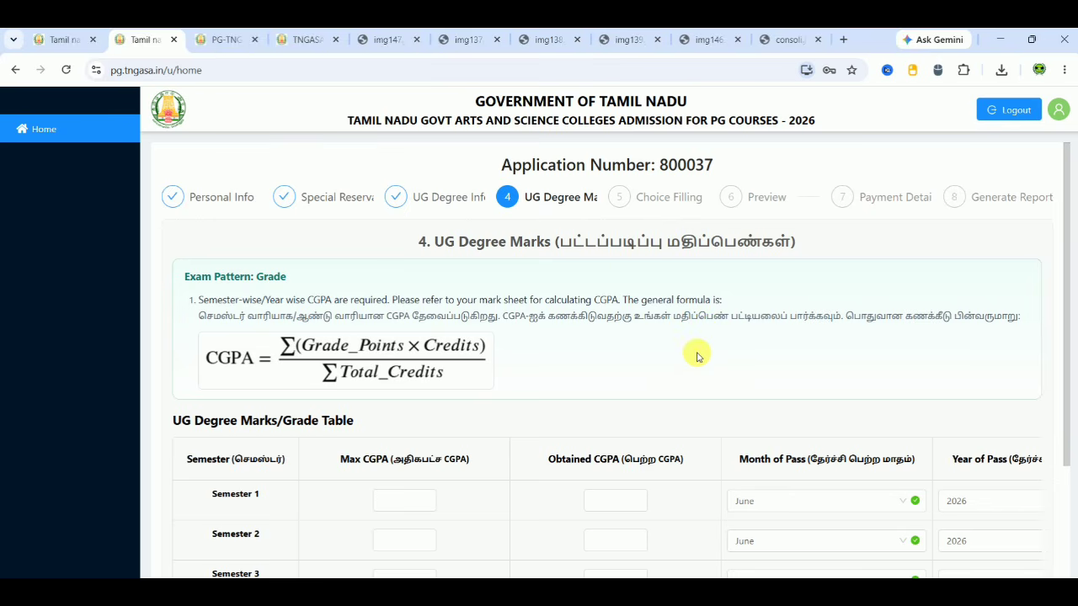
Step: Enter 10 as Semester 1's Max CGPA and save the marks to reach Choice Filling
scroll(697, 357, down, 1)
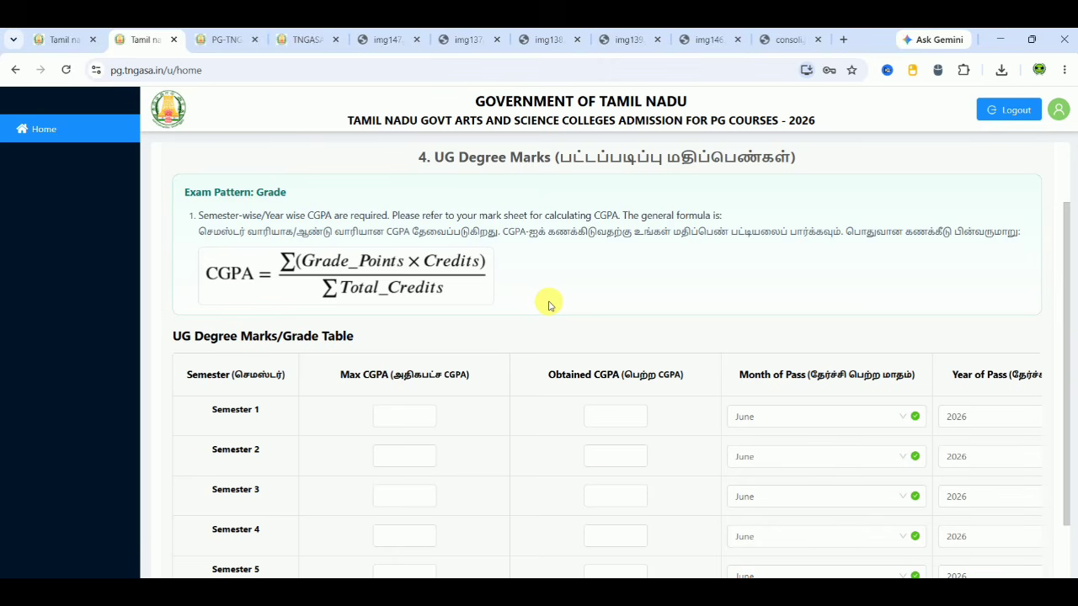
click(401, 421)
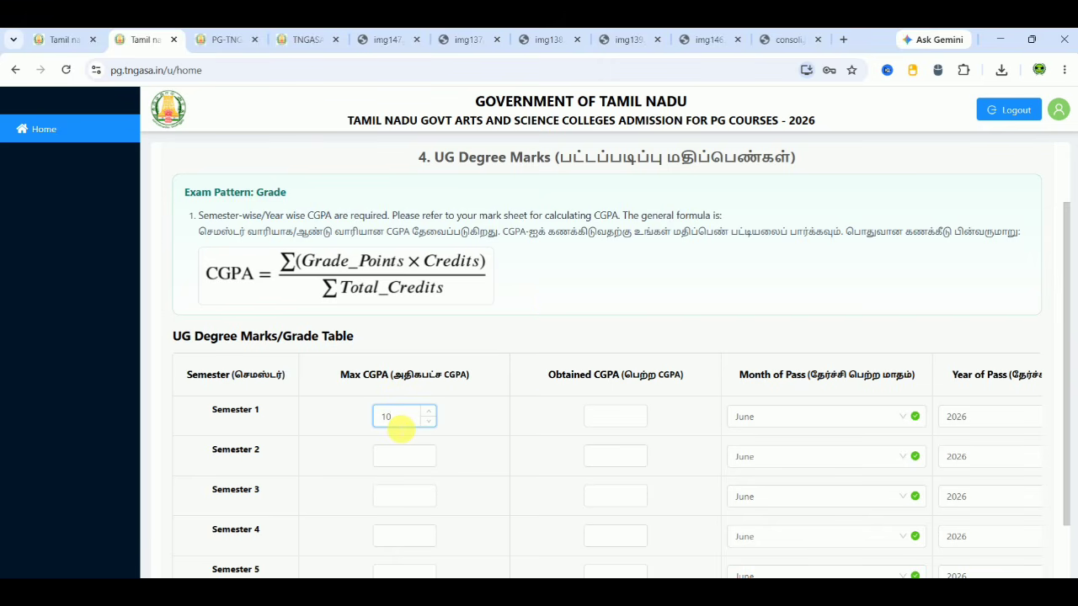
click(613, 416)
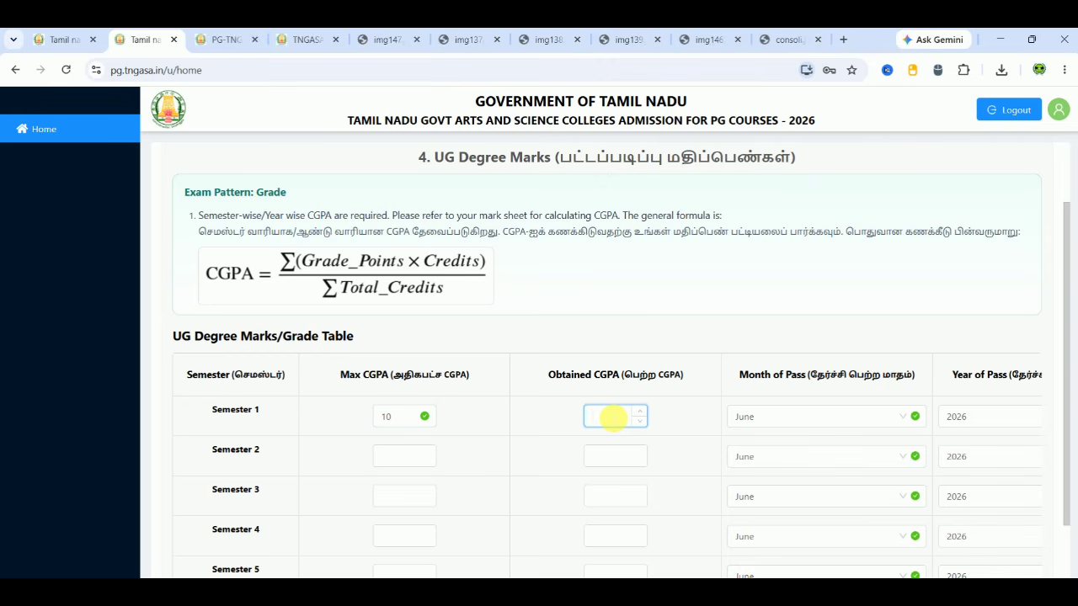
click(1063, 543)
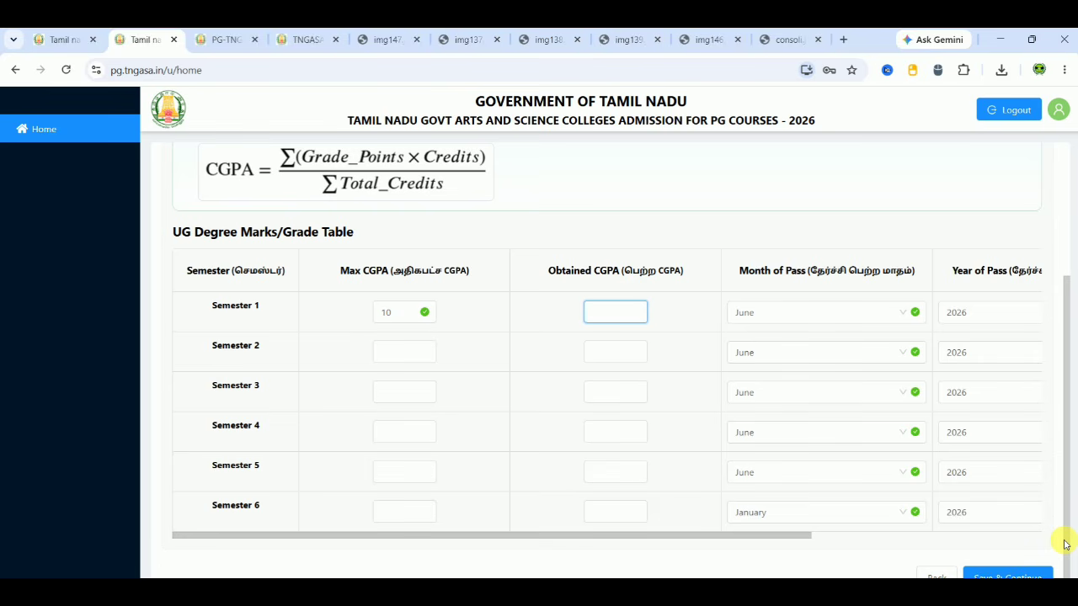
click(1020, 574)
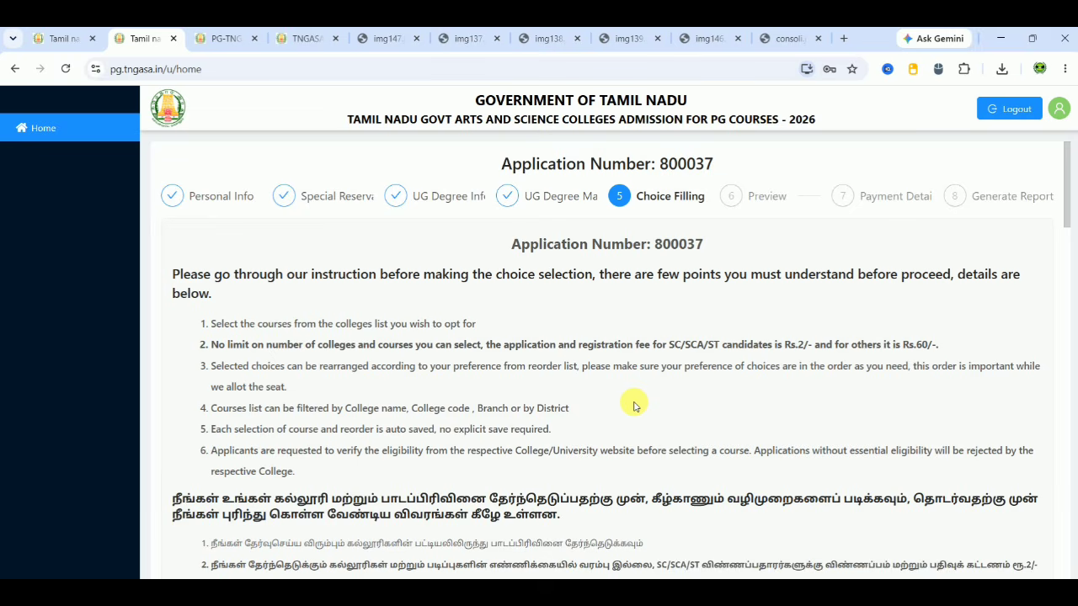
Step: Filter by Tiruvannamalai district and Kalaignar Karunanidhi Government Arts College, code 1081005
scroll(634, 406, down, 5)
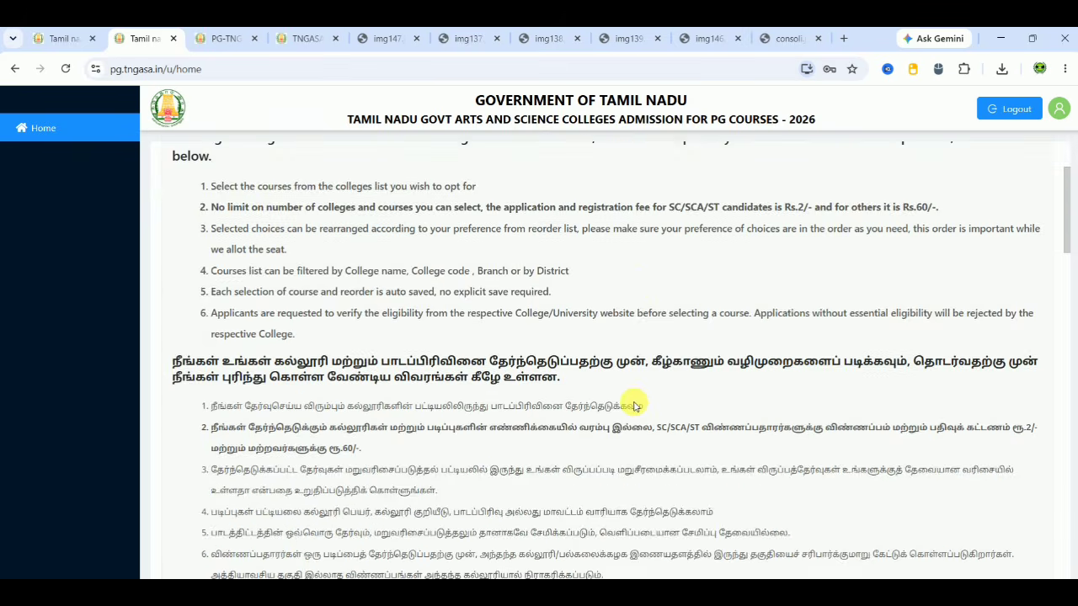
scroll(633, 405, down, 3)
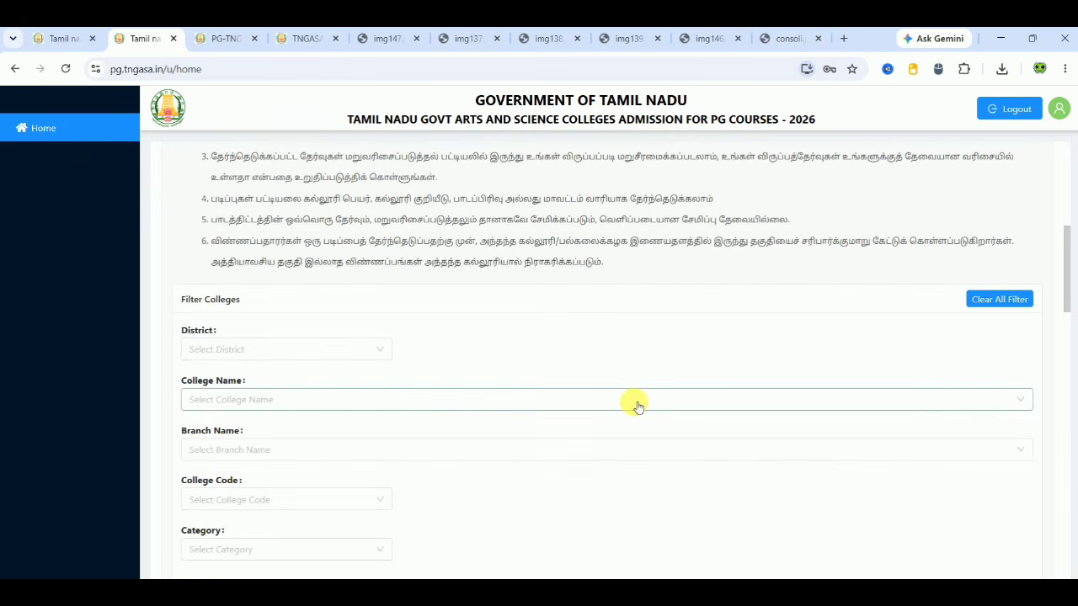
scroll(634, 406, down, 15)
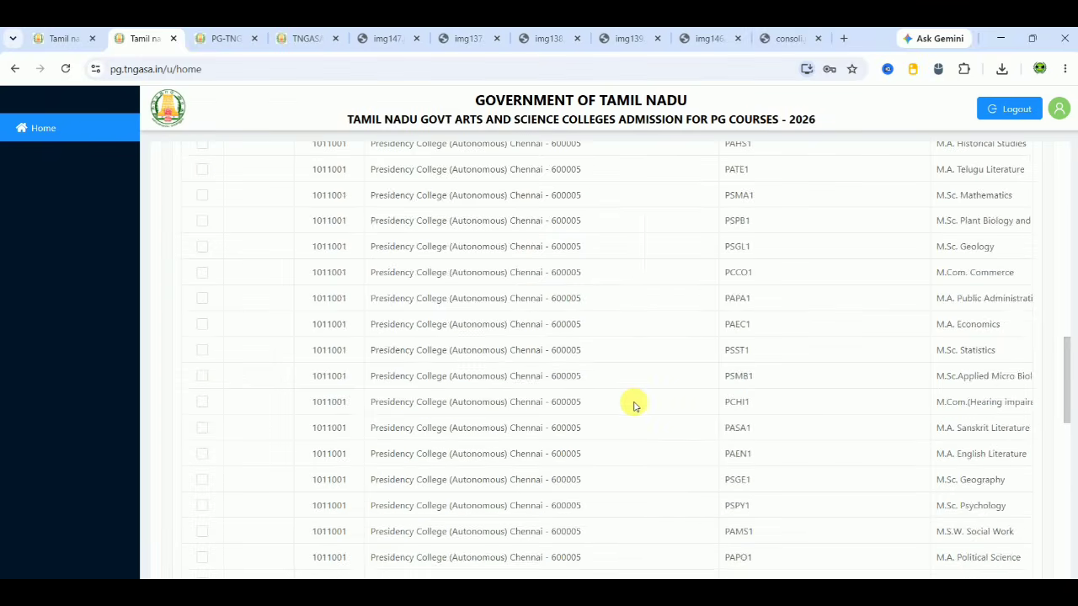
scroll(634, 406, up, 20)
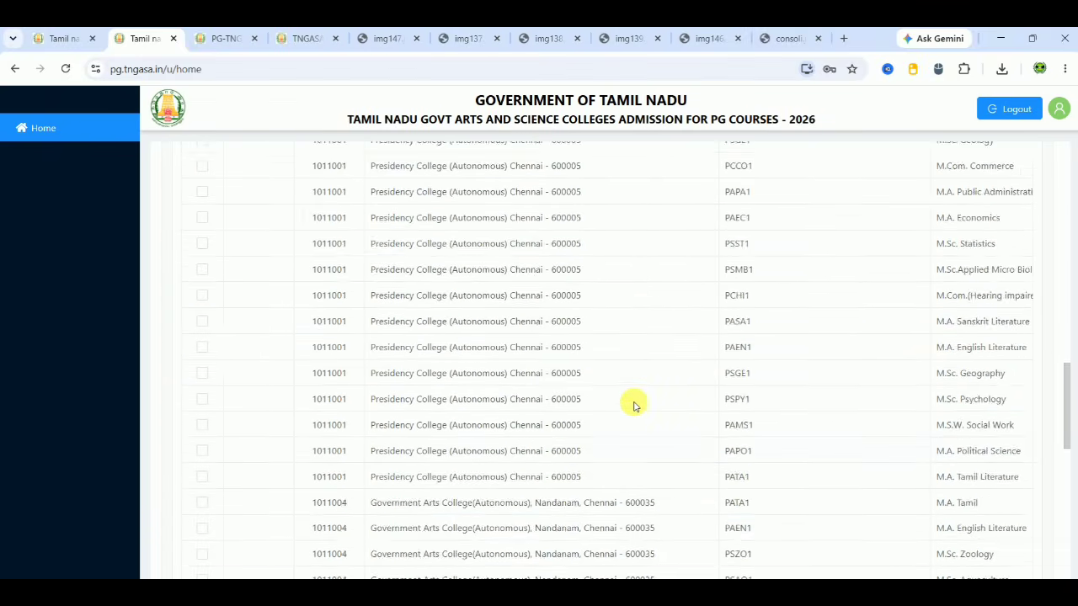
scroll(633, 406, down, 2)
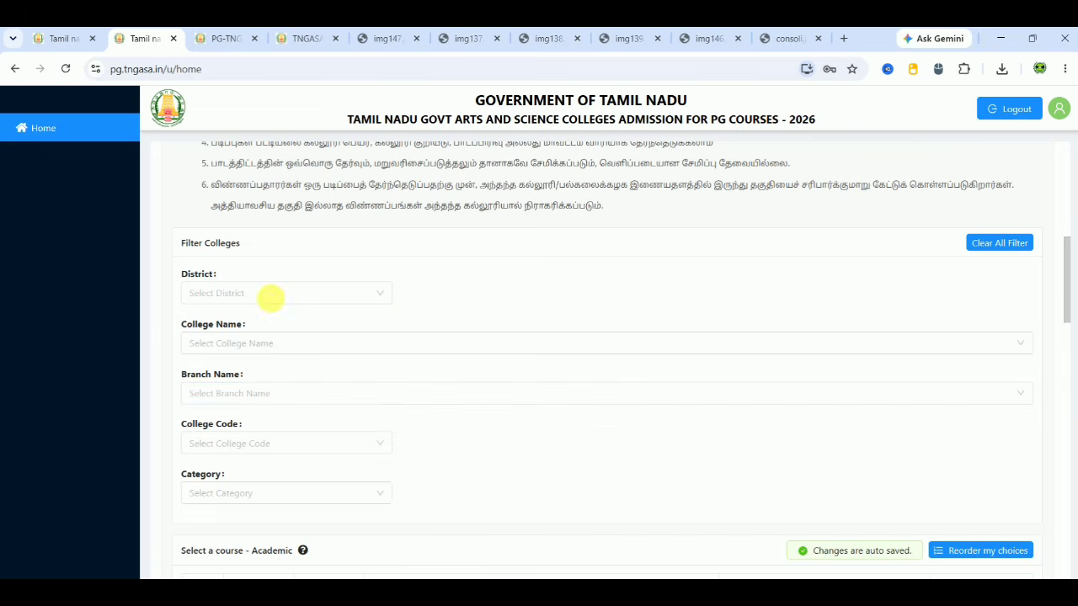
click(274, 294)
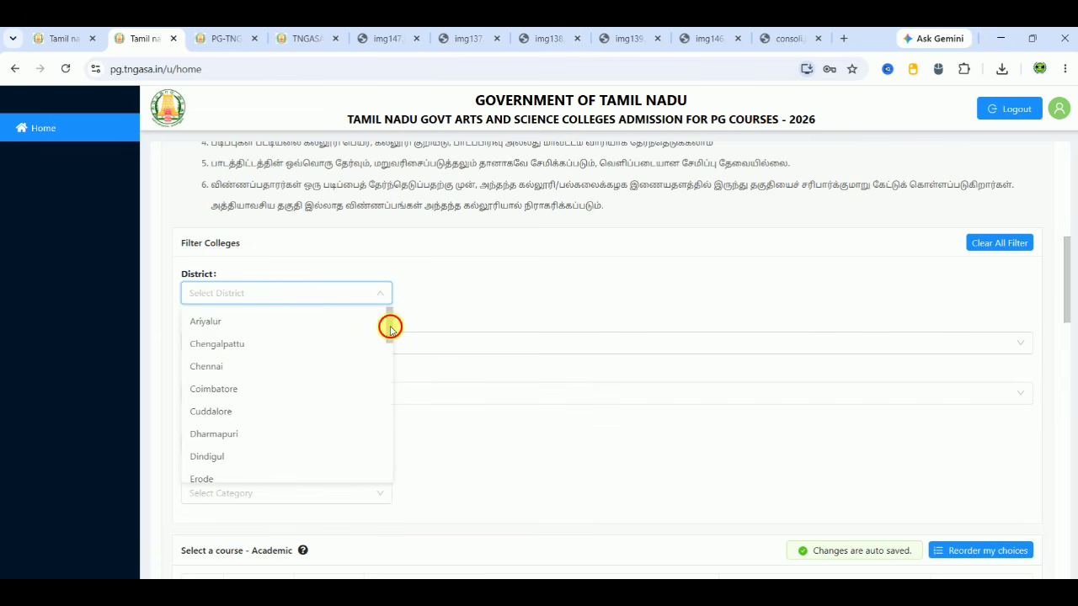
drag(390, 329, 363, 497)
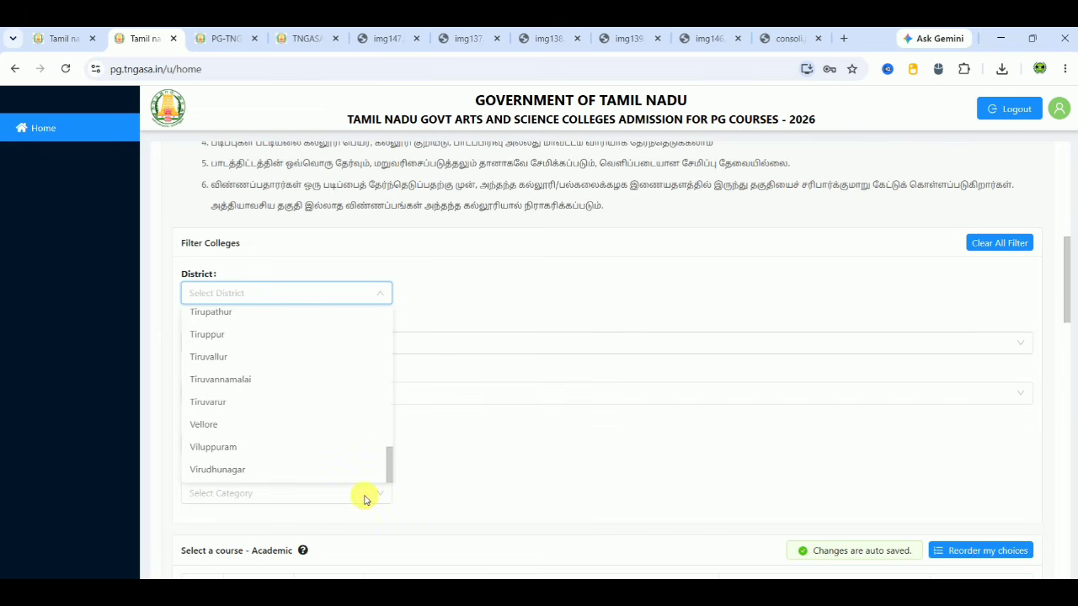
click(240, 380)
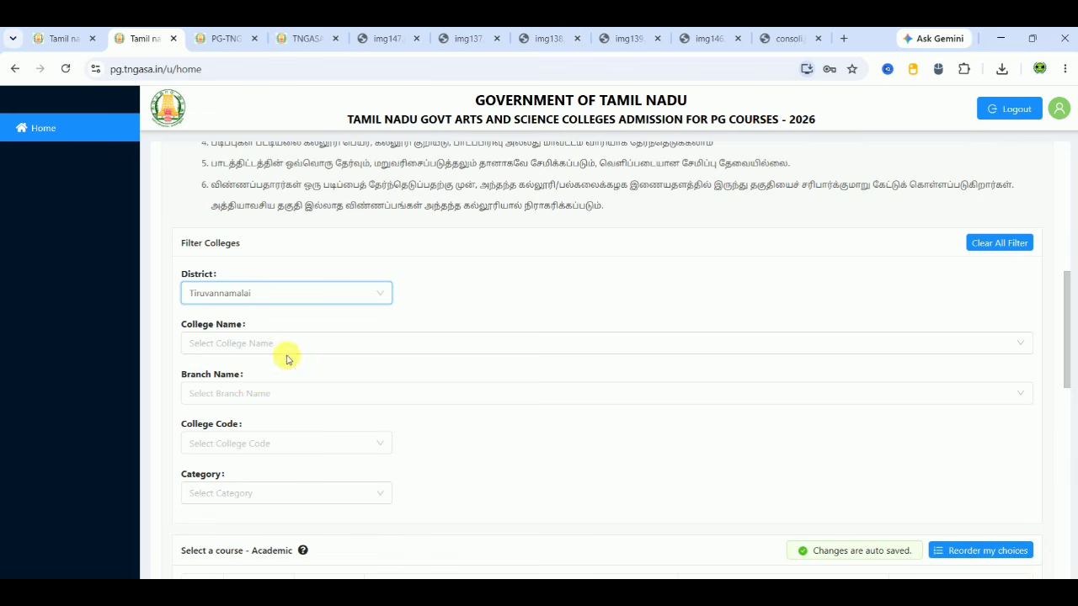
click(294, 344)
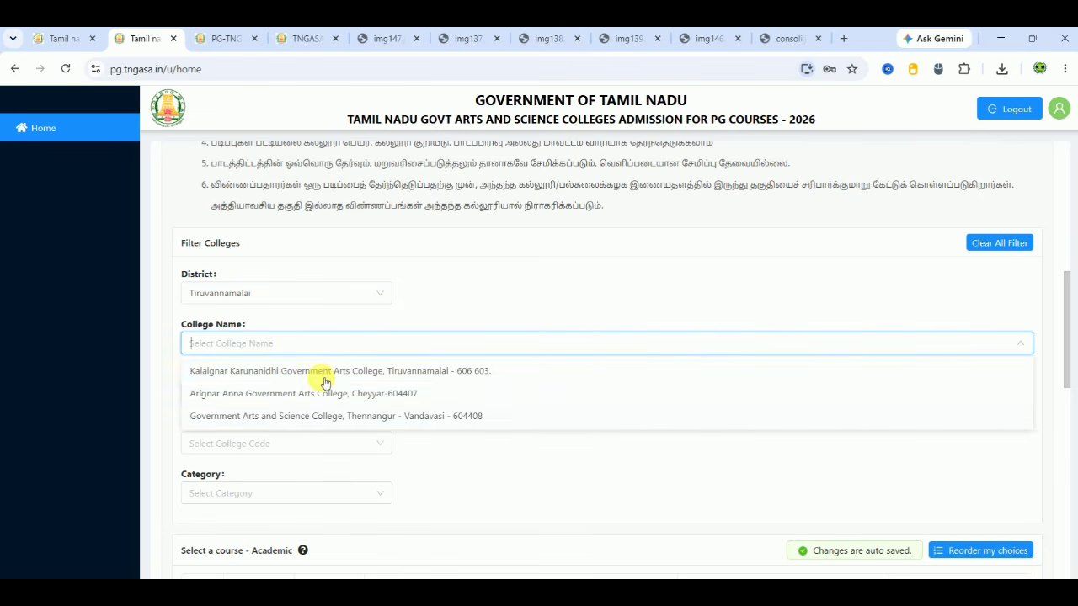
click(327, 369)
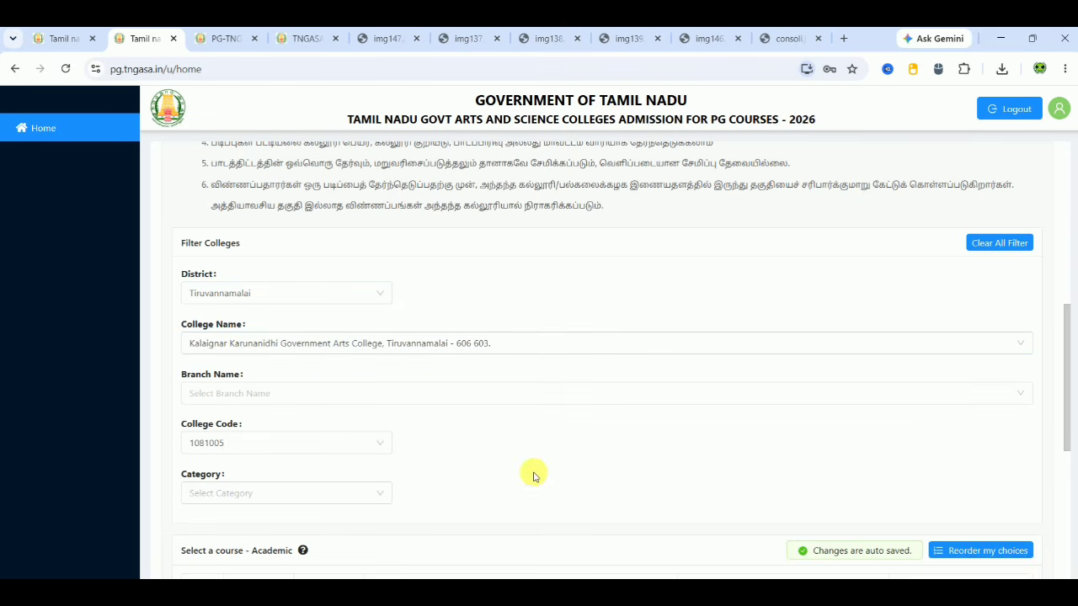
Step: Tick M.Sc. Chemistry, M.A. English Literature, Economics, Botany, Zoology, History and Physics as choices
scroll(533, 477, down, 5)
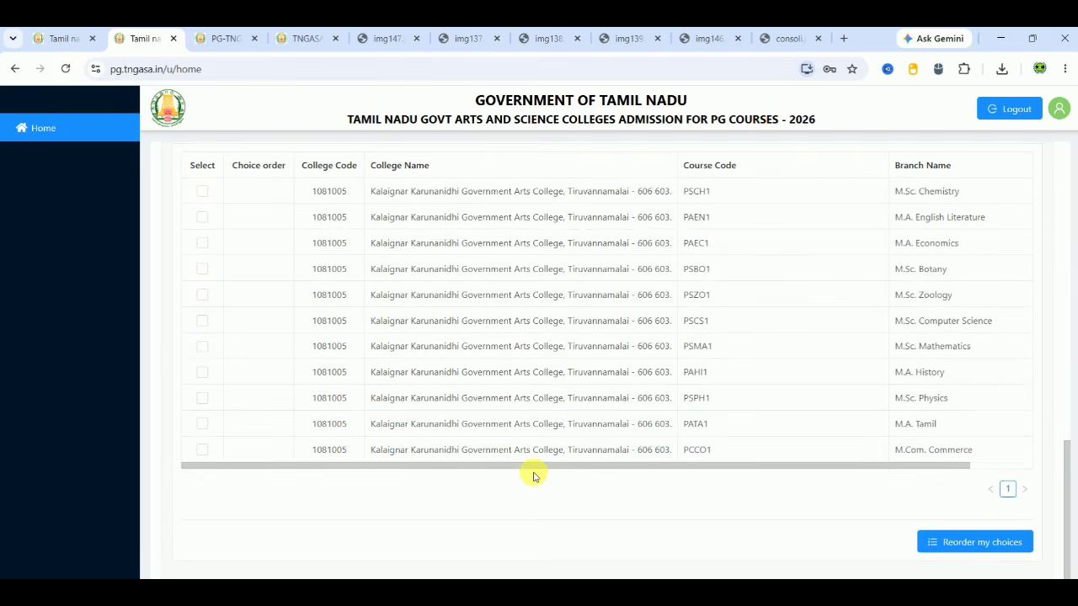
scroll(533, 477, up, 1)
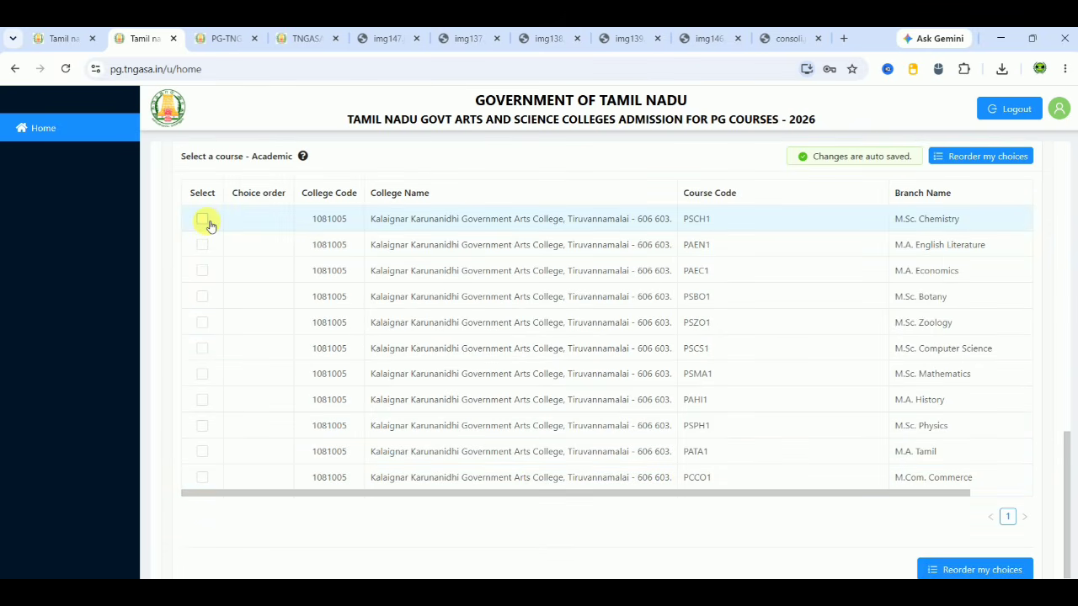
click(203, 220)
click(203, 244)
click(204, 272)
click(203, 297)
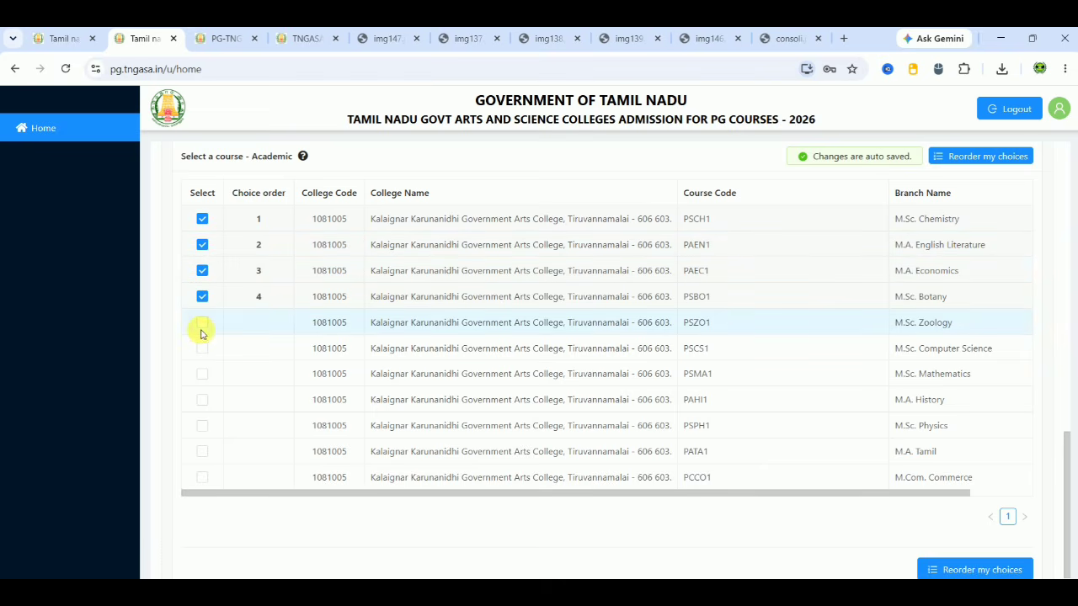
click(203, 324)
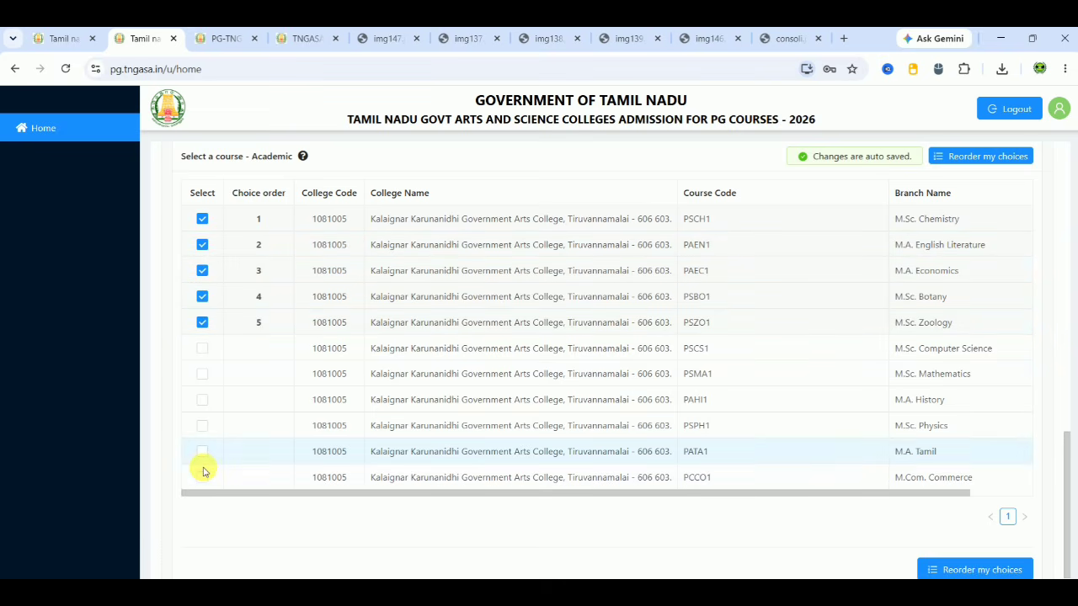
click(203, 399)
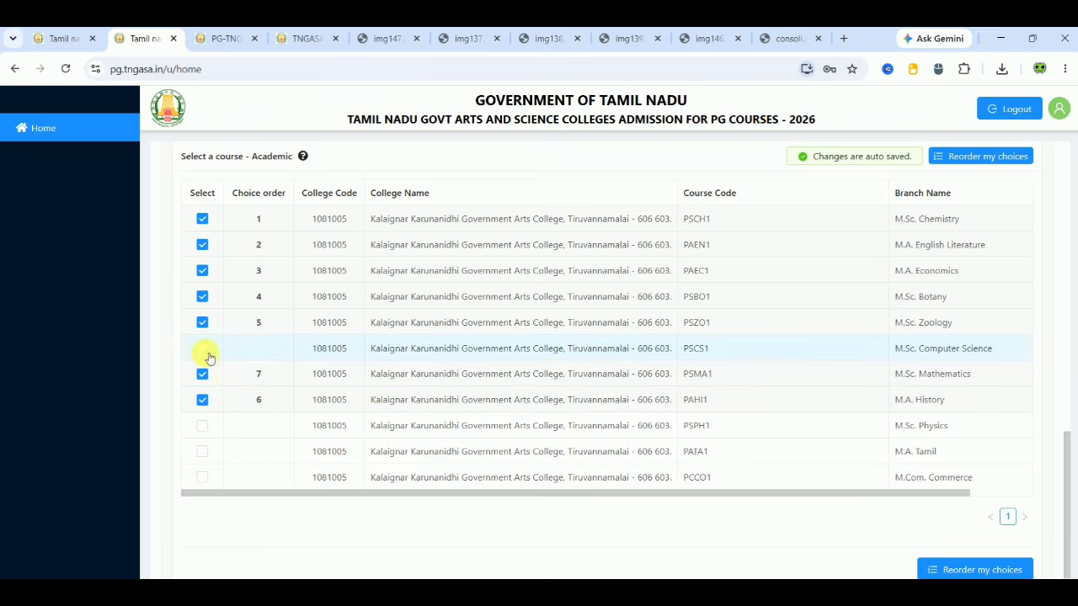
click(204, 425)
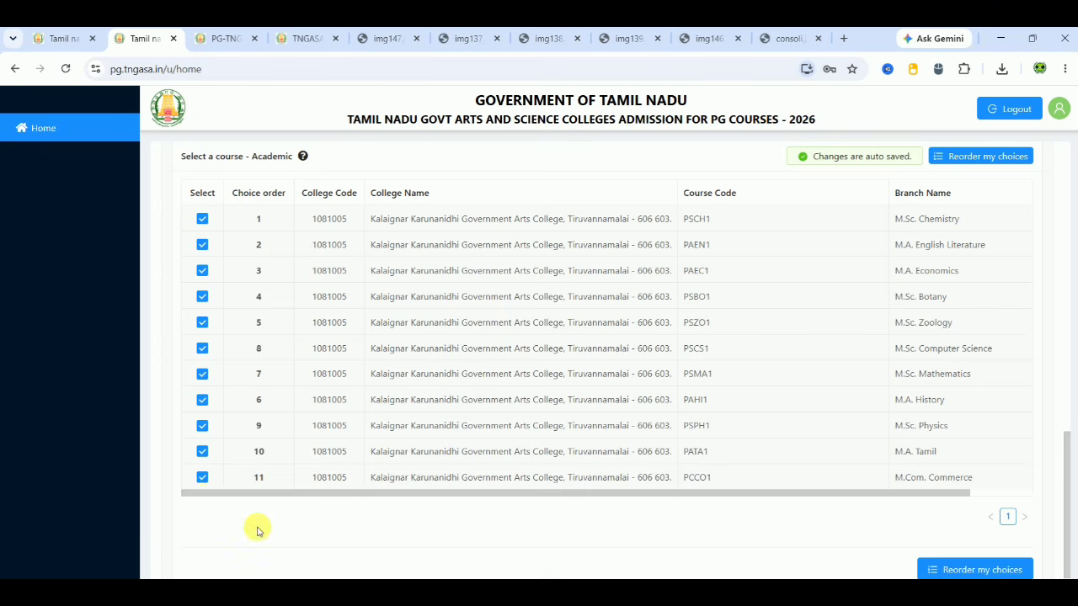
Step: Switch to the Thennangur - Vandavasi college (1081018) and tick its M.Com. Commerce as choice 12
scroll(256, 528, up, 5)
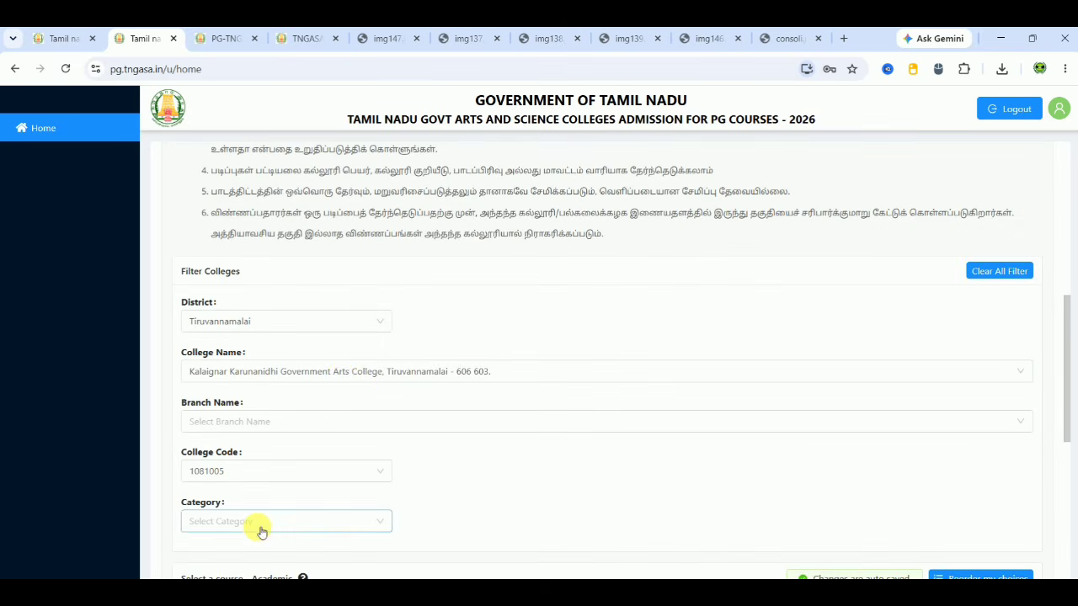
click(344, 379)
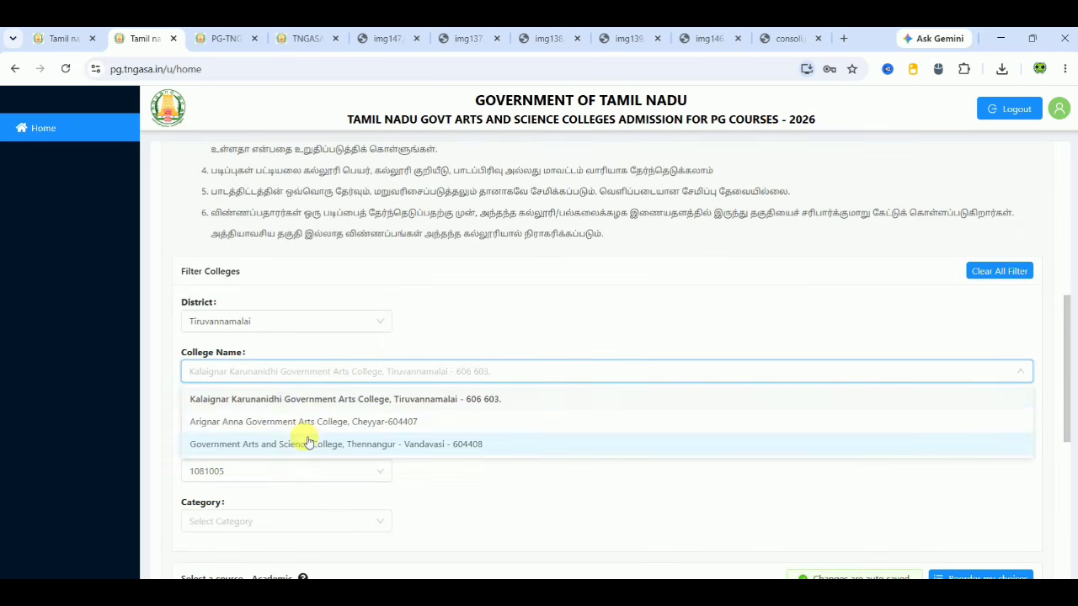
click(308, 443)
scroll(543, 452, down, 3)
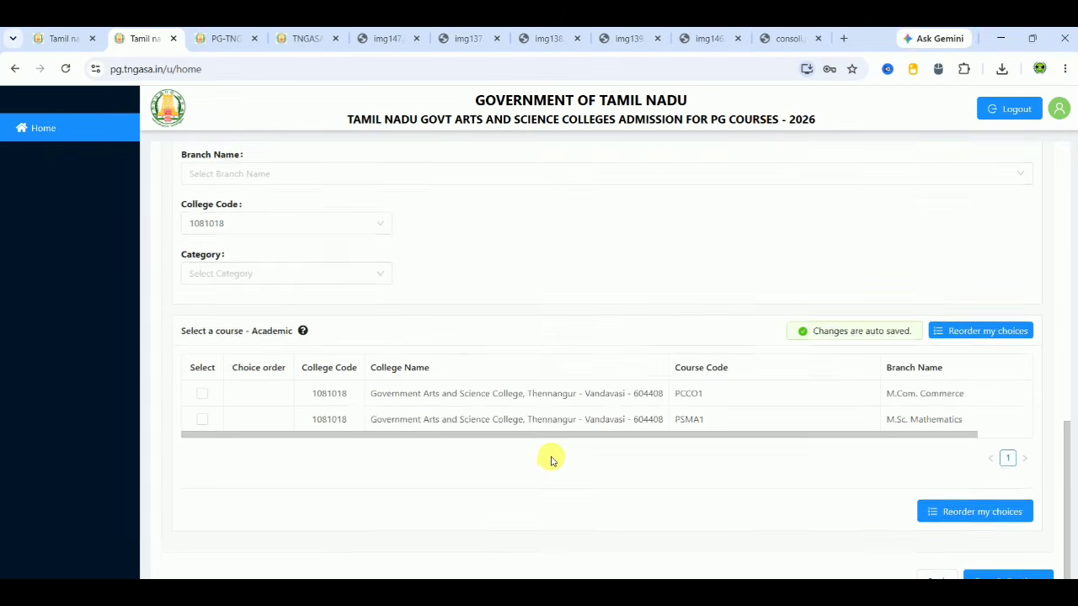
click(203, 392)
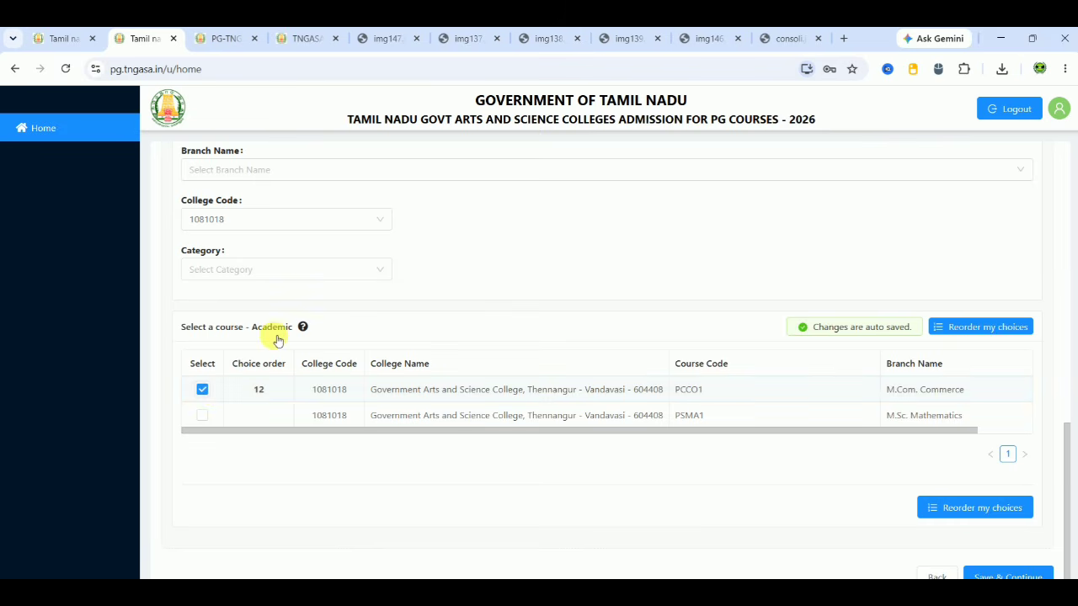
scroll(472, 241, up, 2)
click(474, 240)
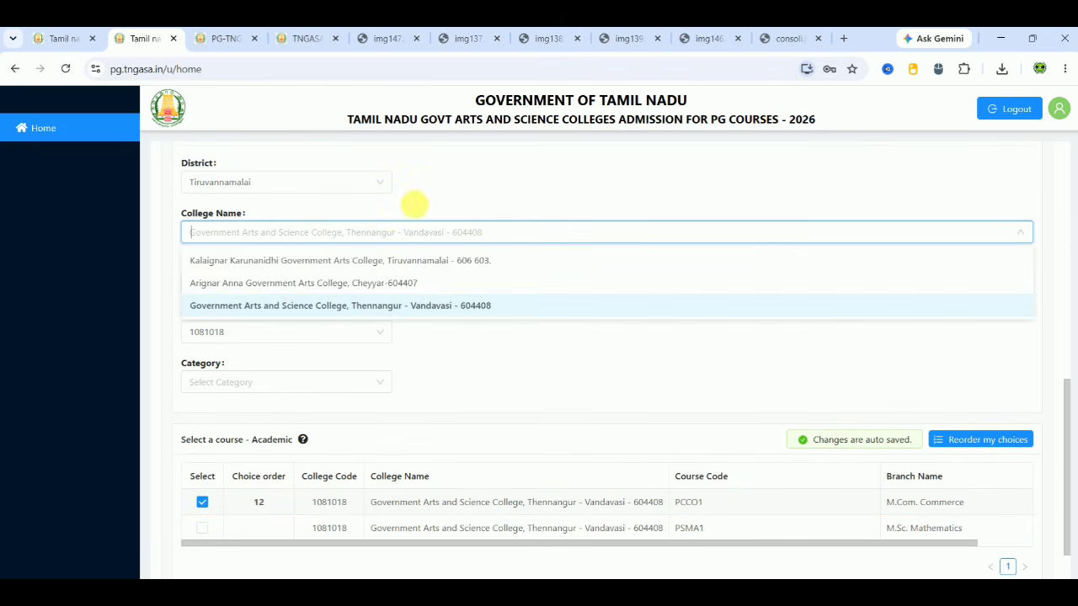
click(356, 180)
click(361, 180)
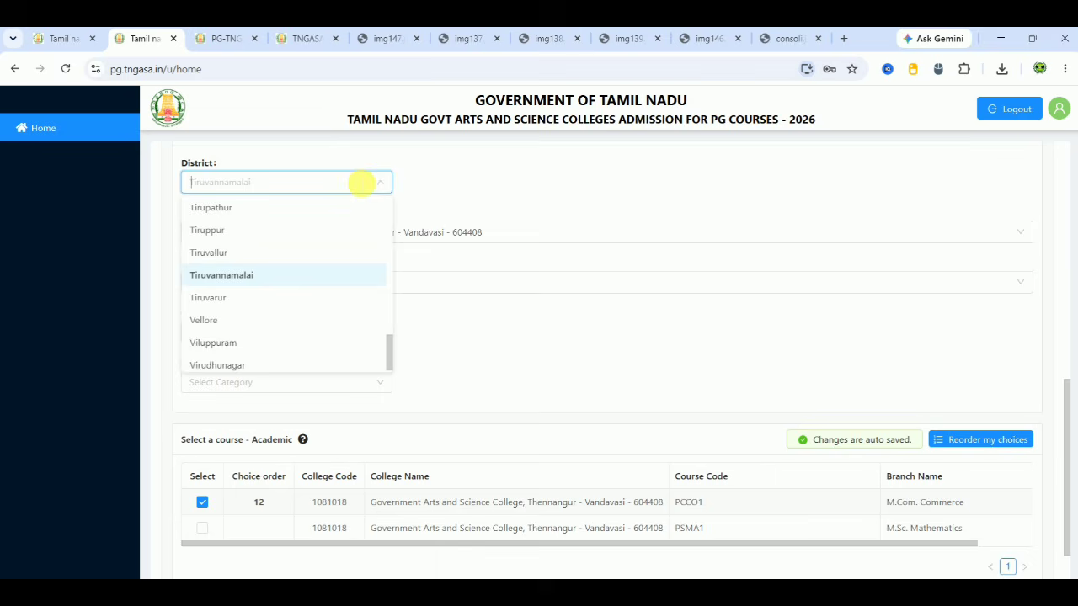
Step: Set the district to Villupuram, tick then untick its M.Sc. Physics, and scroll the table down
click(305, 342)
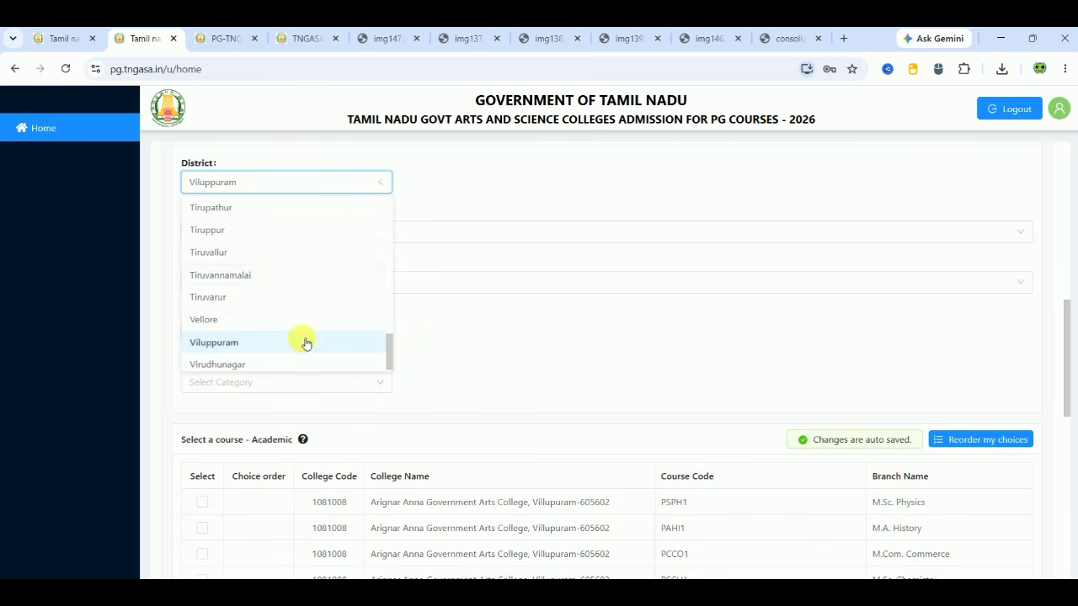
click(202, 502)
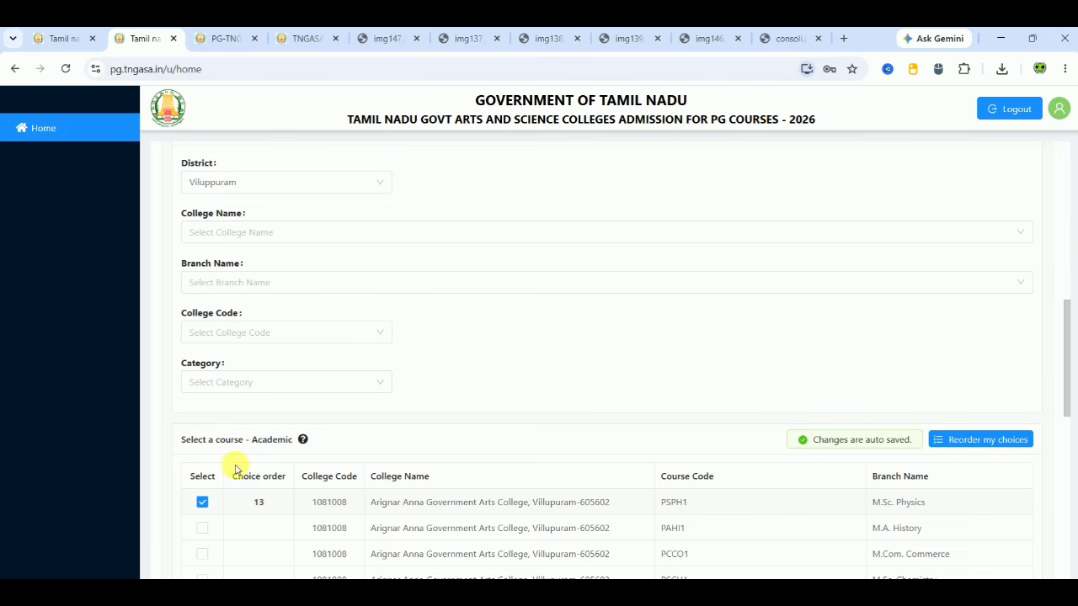
click(203, 503)
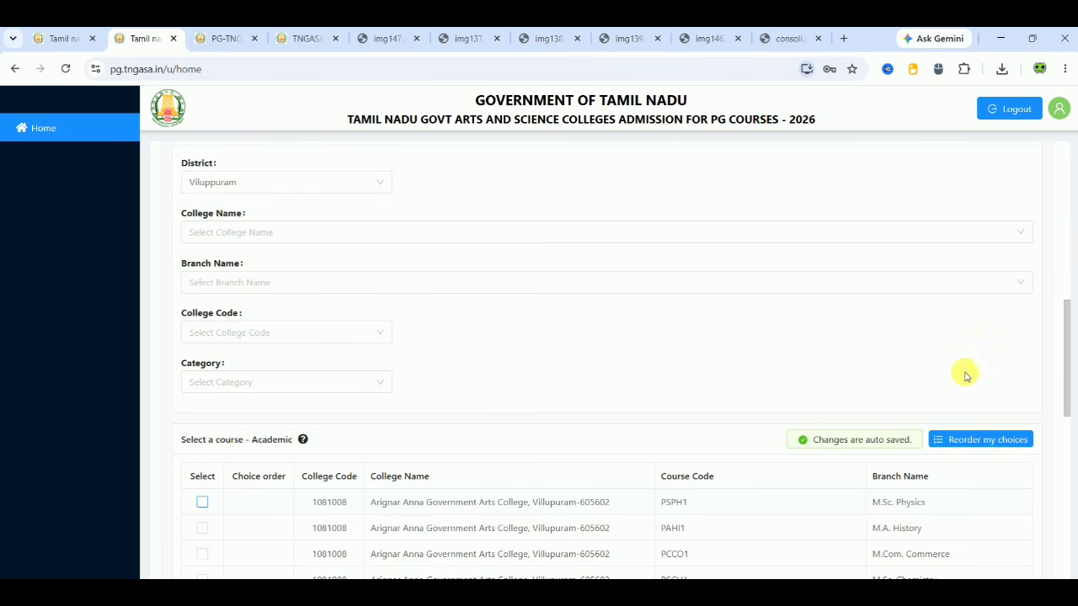
click(1067, 453)
drag(1069, 459, 1071, 336)
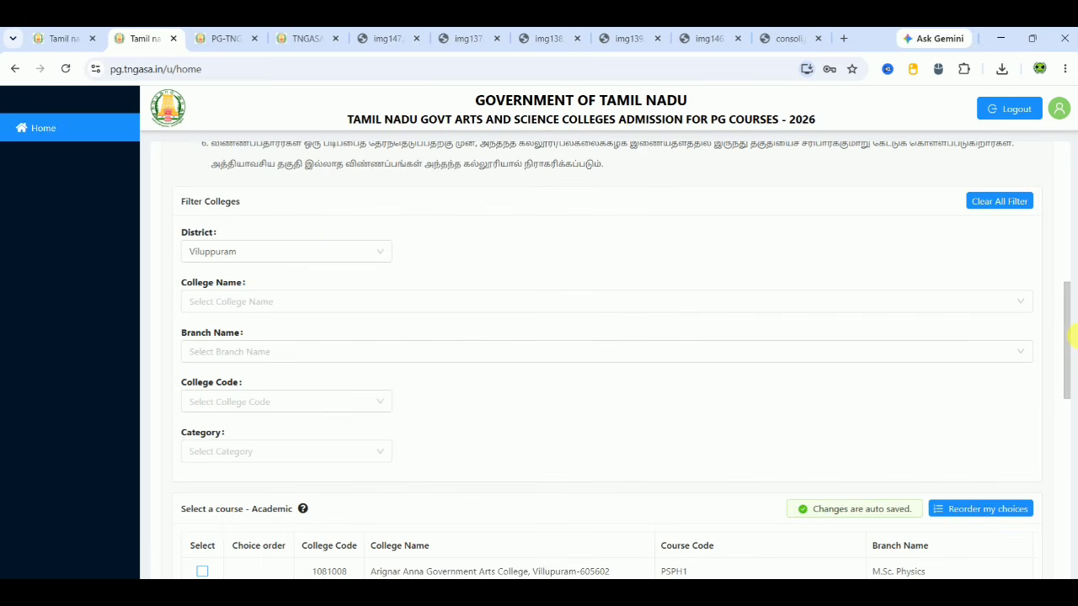
Step: Set the district filter back to Tiruvannamalai
click(312, 253)
click(282, 344)
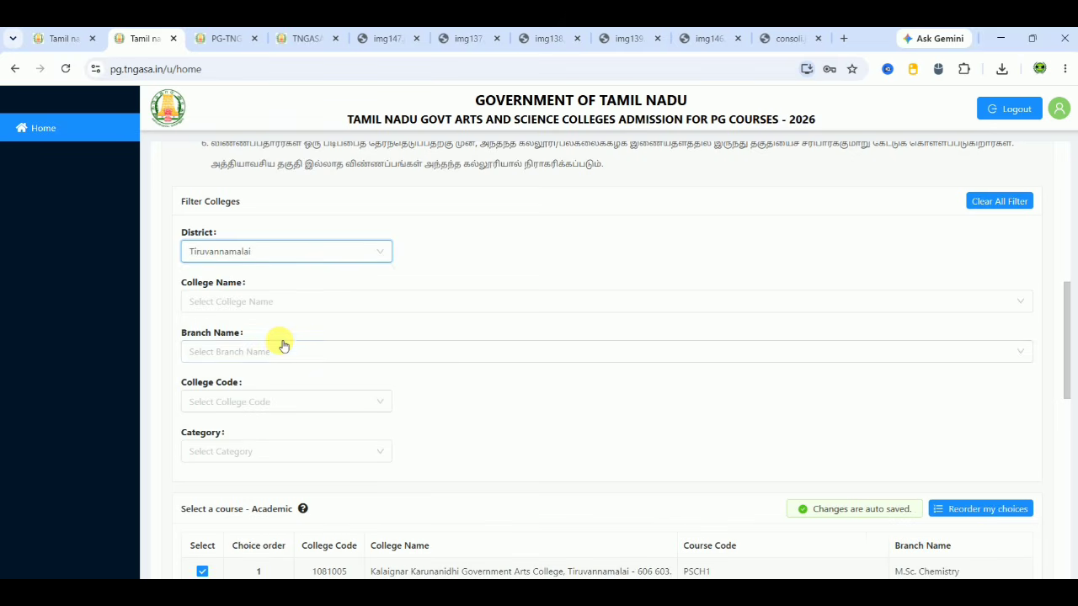
scroll(587, 433, down, 4)
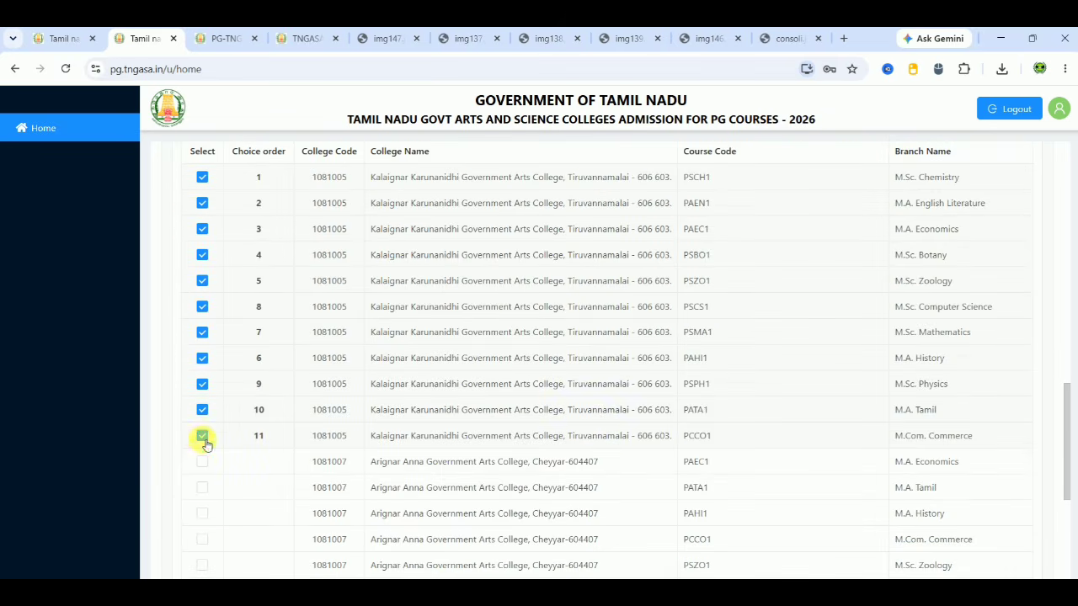
Step: Untick M.Com., Tamil, Chemistry, English, Economics, Botany, History, Zoology, Mathematics and Physics, keeping Computer Science
click(203, 435)
click(202, 409)
click(202, 177)
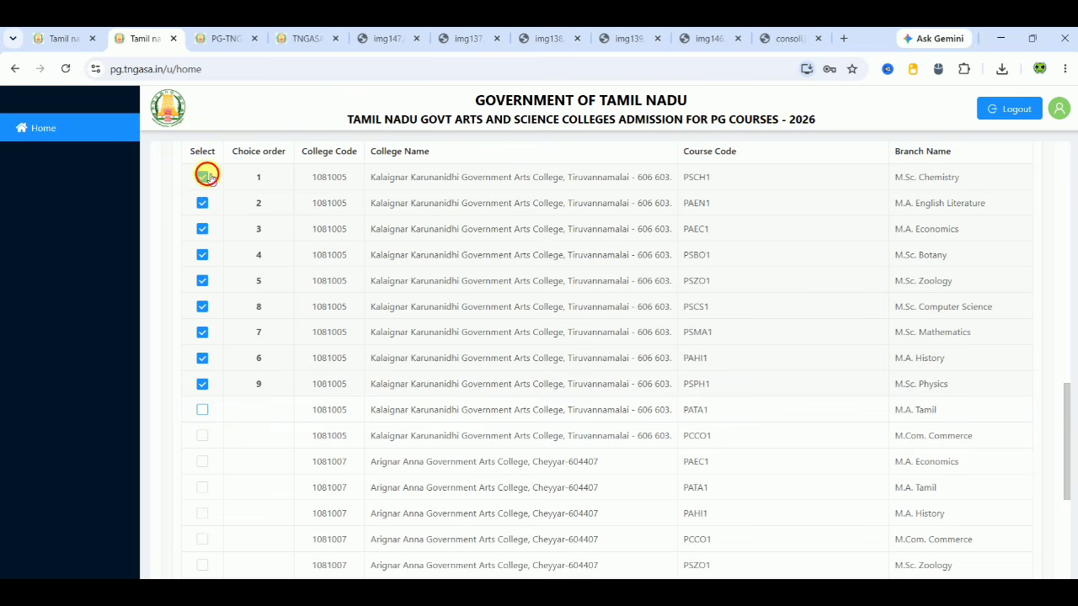
click(202, 203)
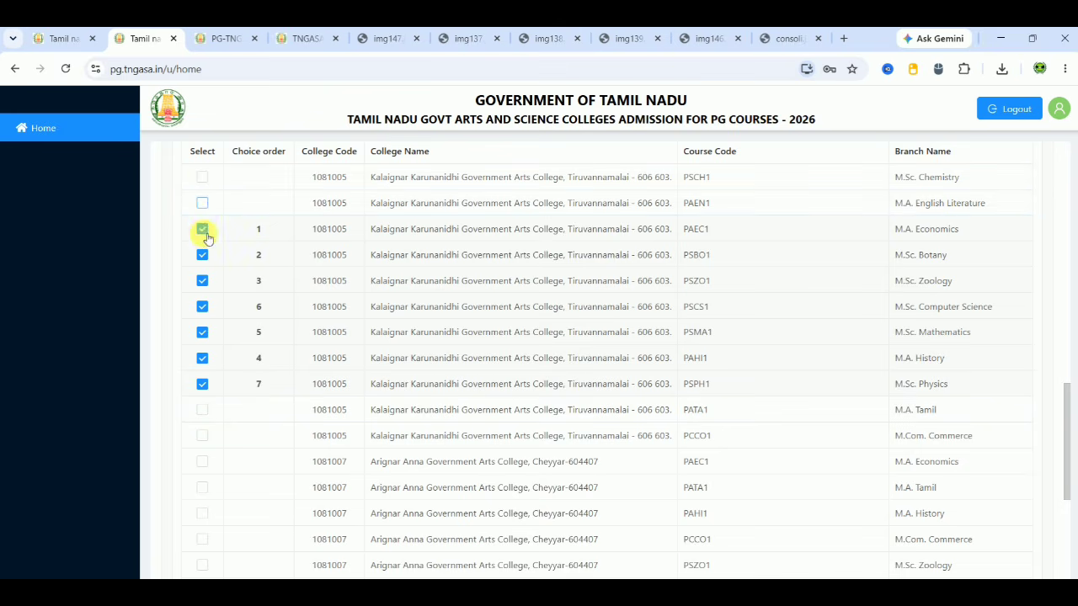
click(202, 229)
click(202, 255)
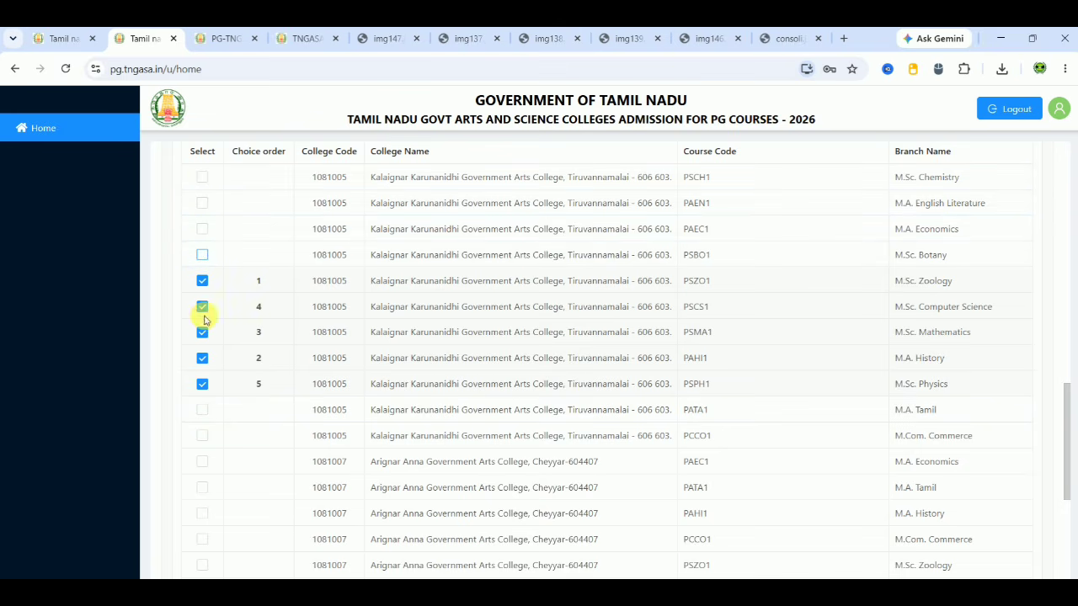
click(202, 358)
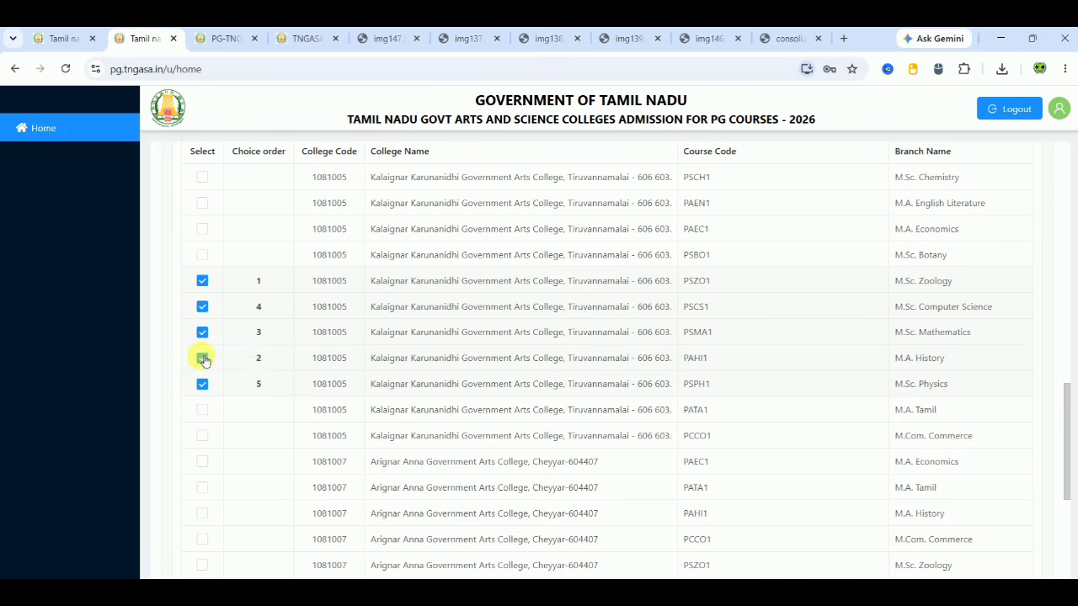
click(202, 280)
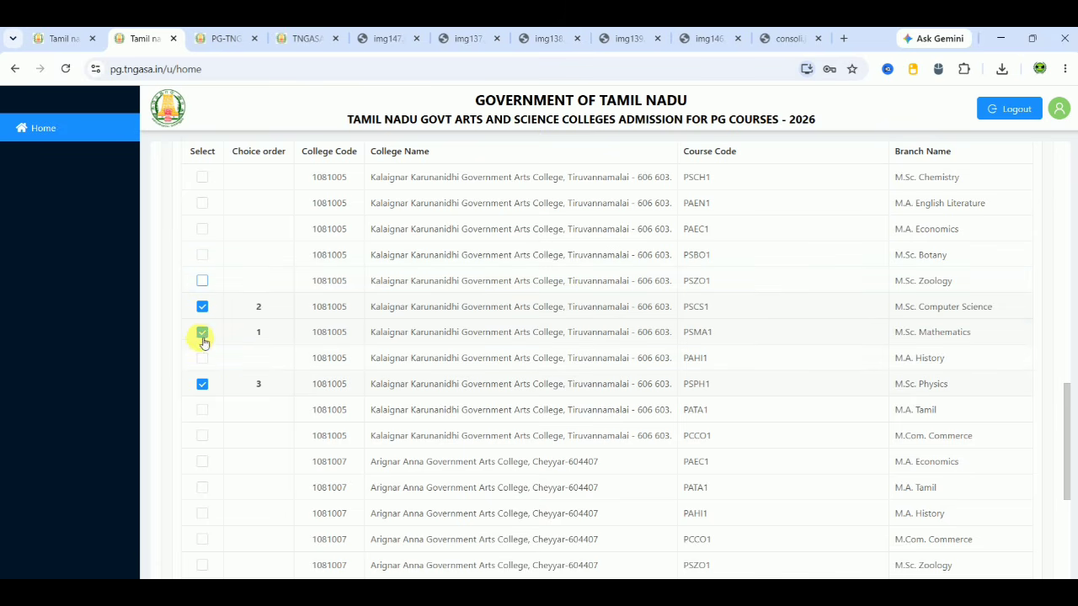
click(202, 332)
click(202, 384)
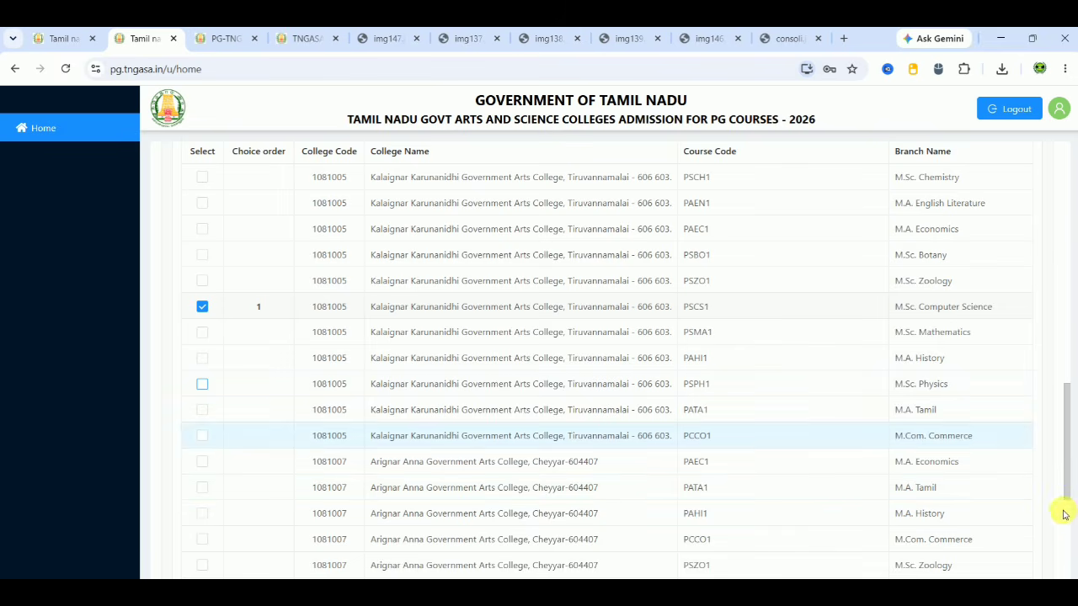
click(1066, 556)
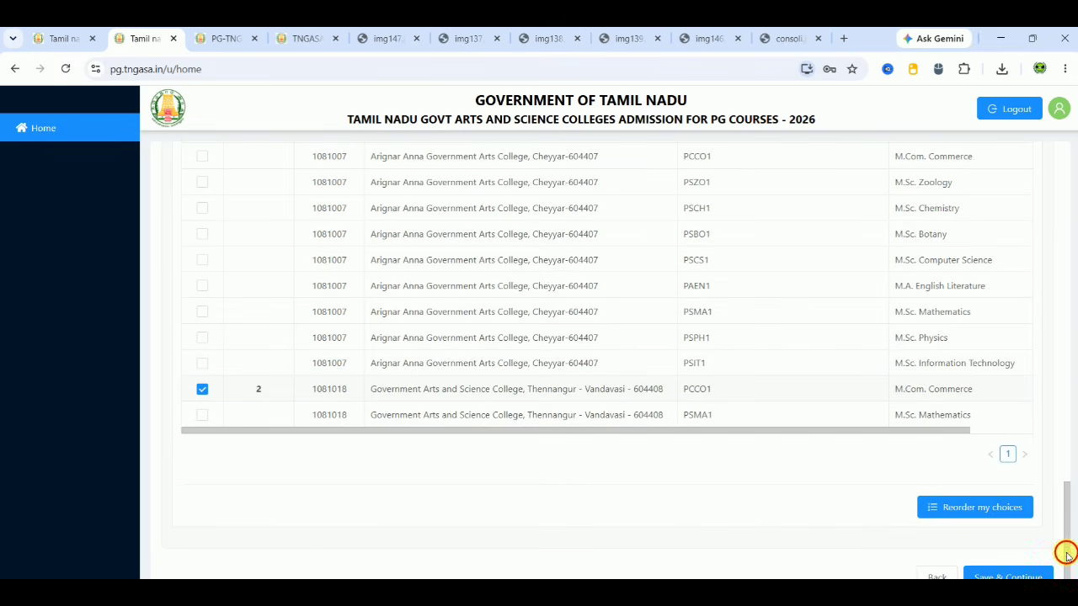
Step: Reorder and then remove the Thennangur M.Com. Commerce choice, then save and confirm the final choice
click(1010, 507)
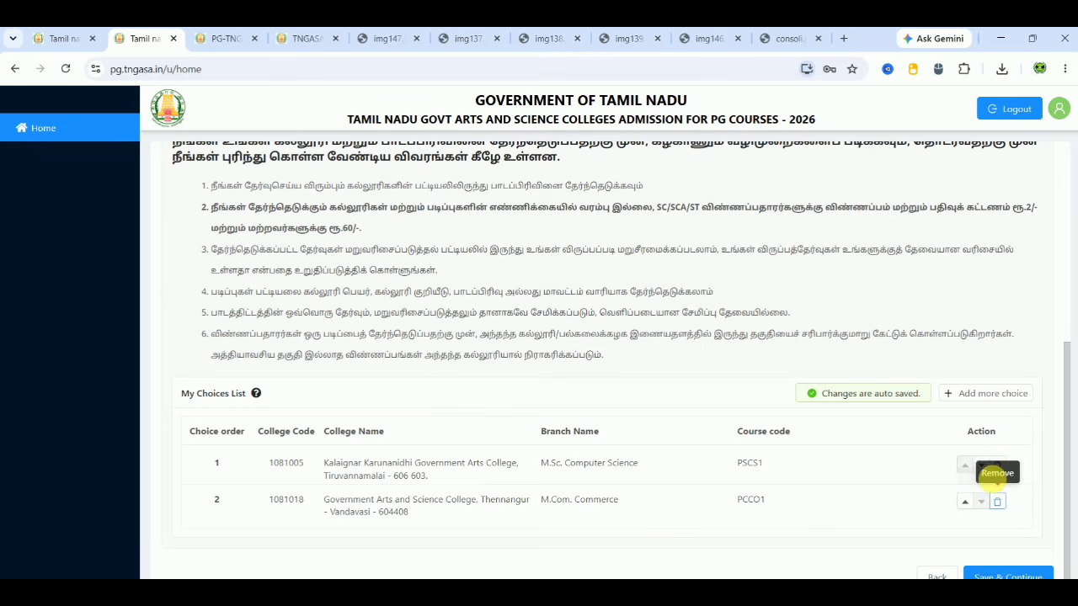
click(965, 503)
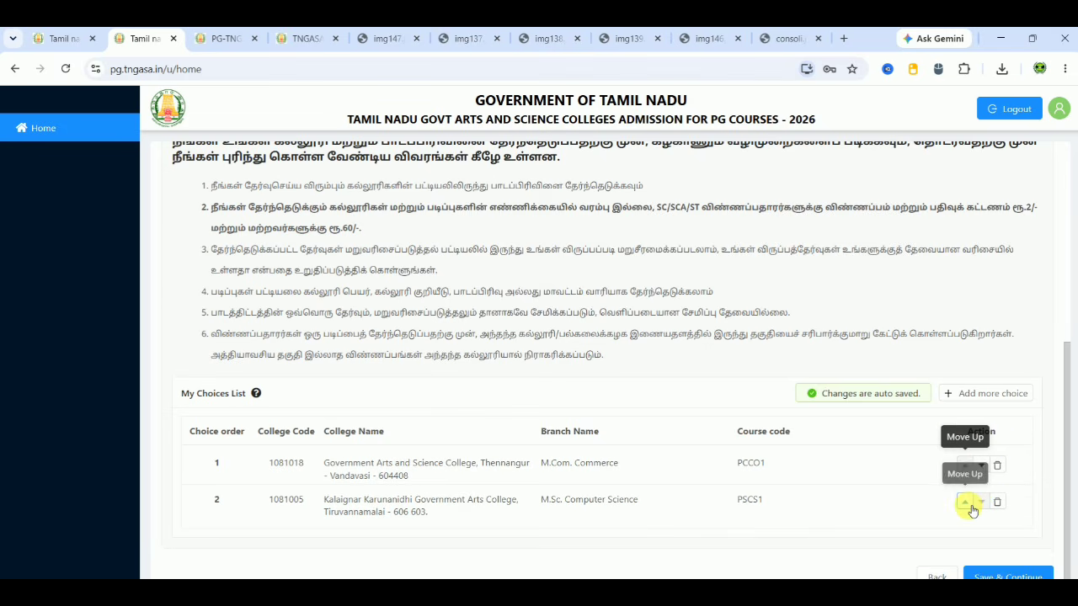
click(997, 465)
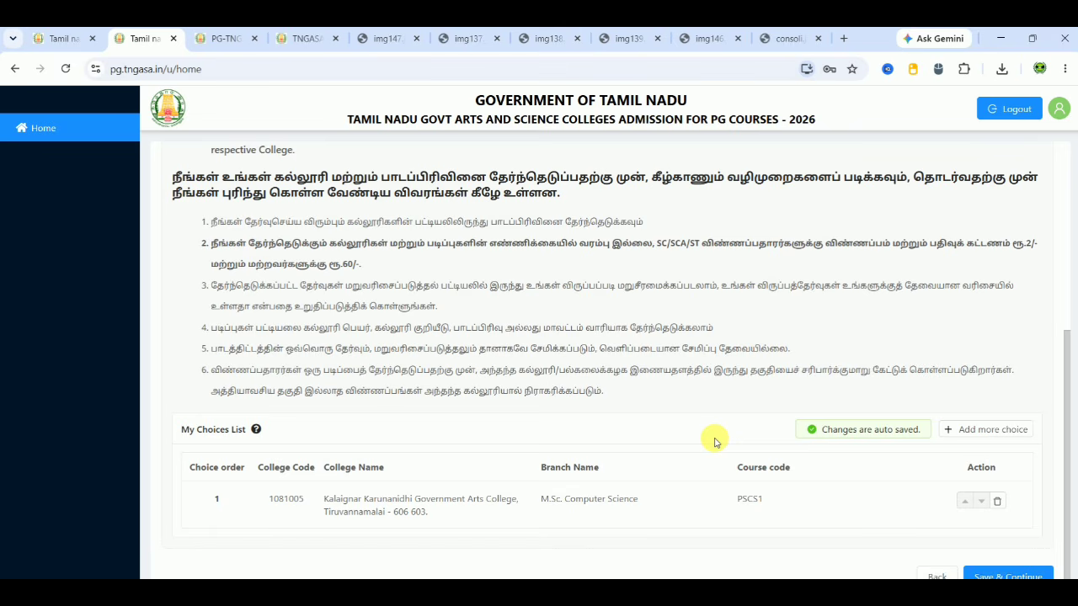
click(1006, 576)
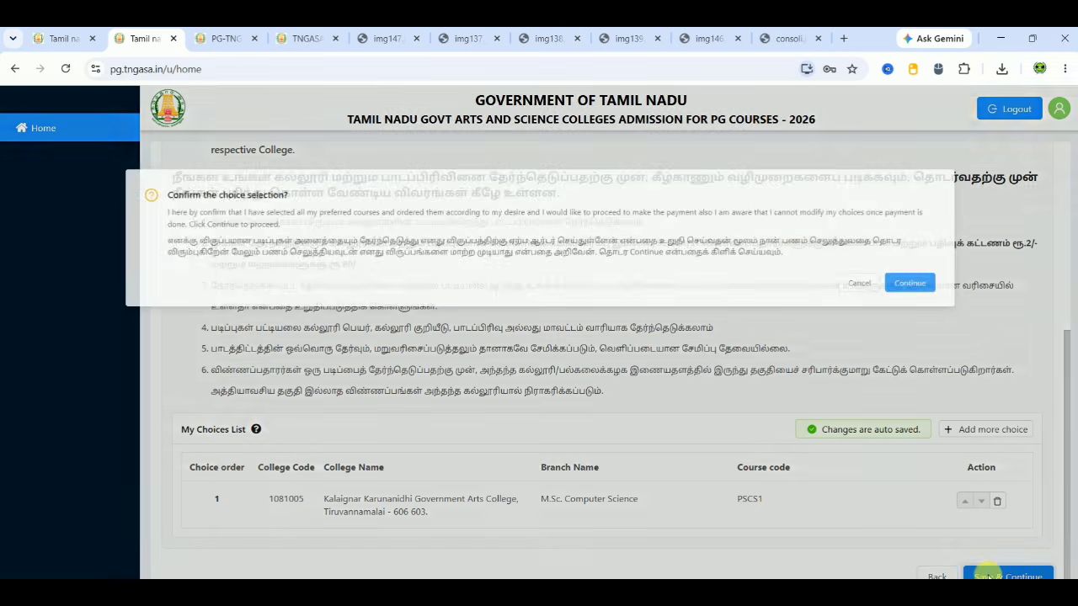
click(975, 289)
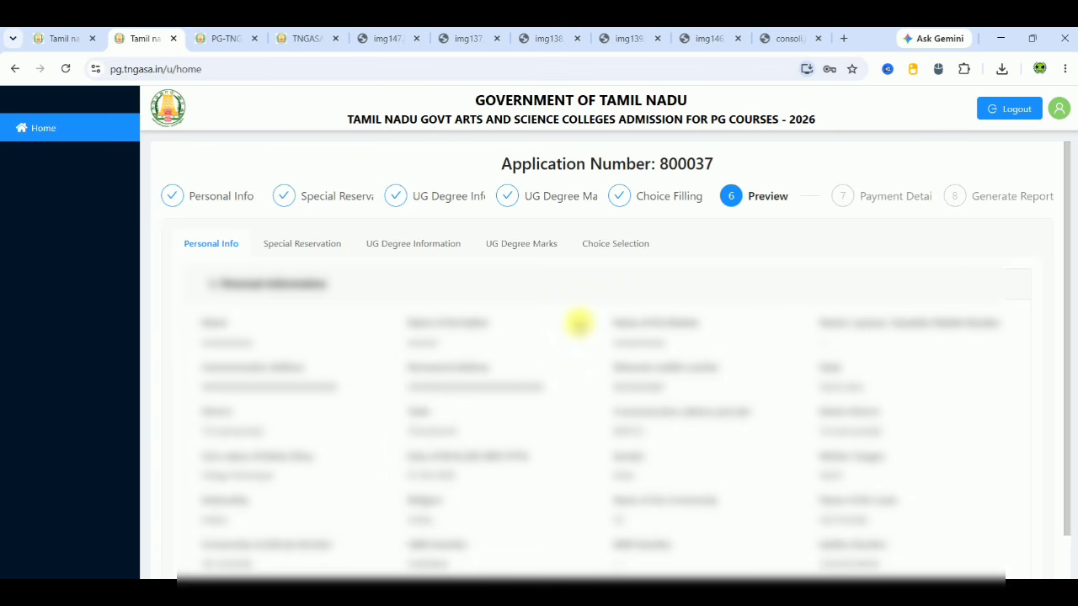
Step: Review the reservation, UG degree, marks and college choice previews, then proceed to payment
click(321, 249)
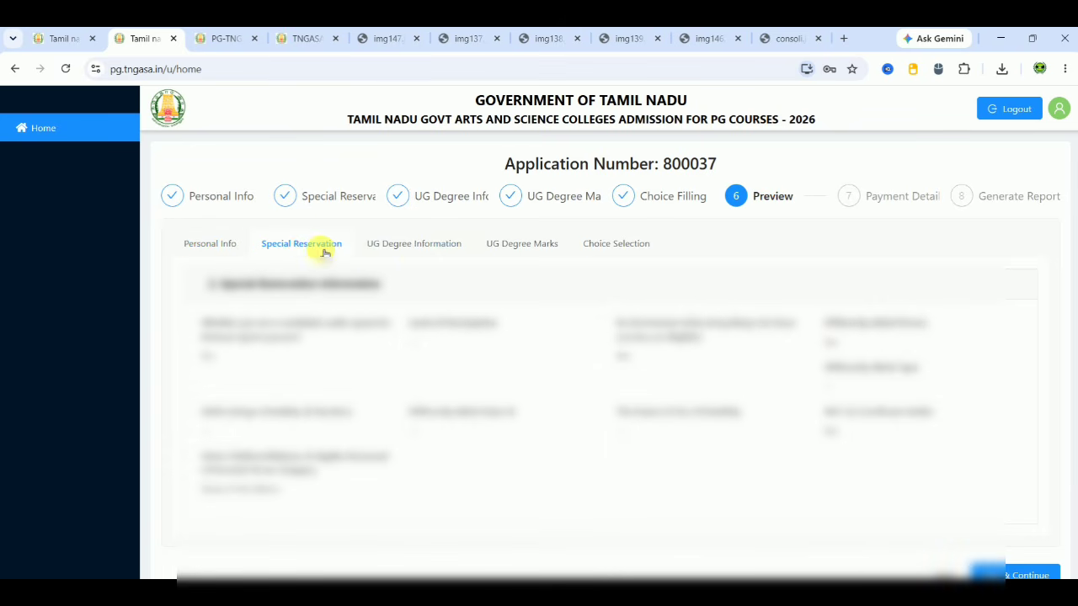
click(413, 245)
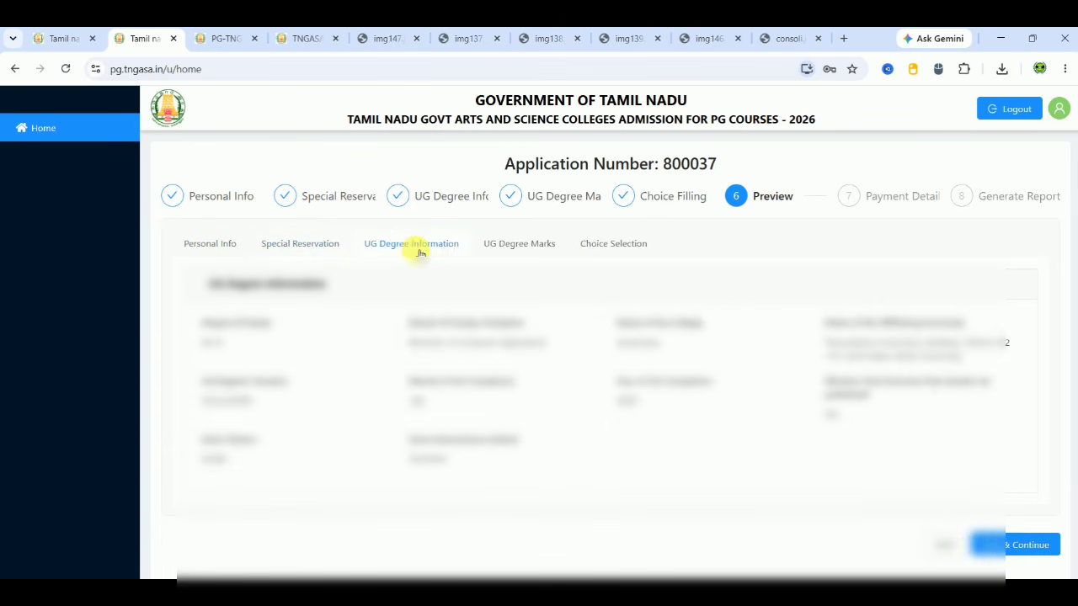
click(543, 253)
click(619, 253)
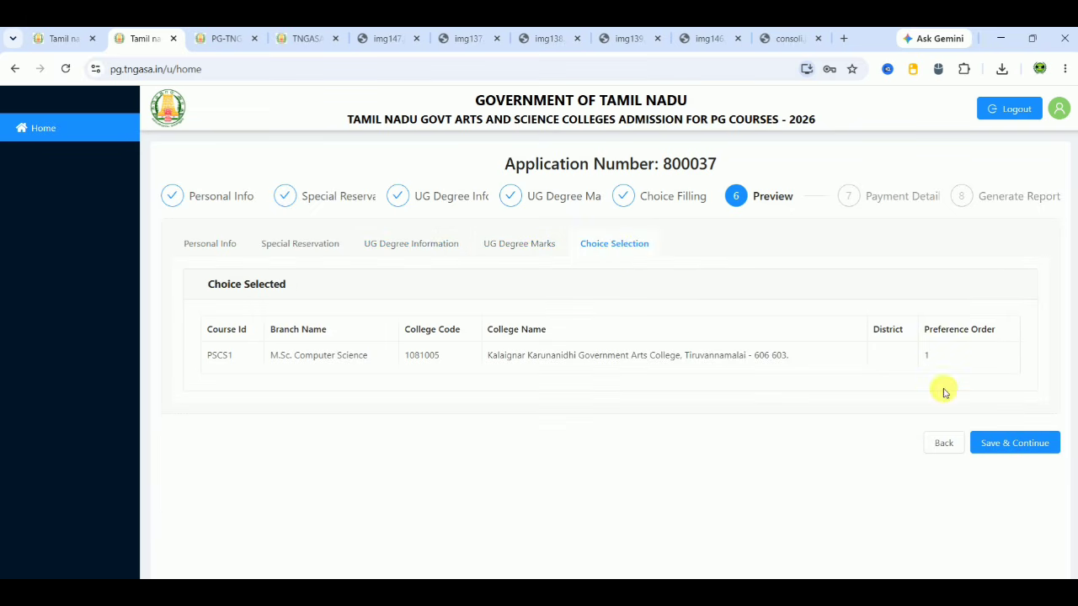
click(1020, 444)
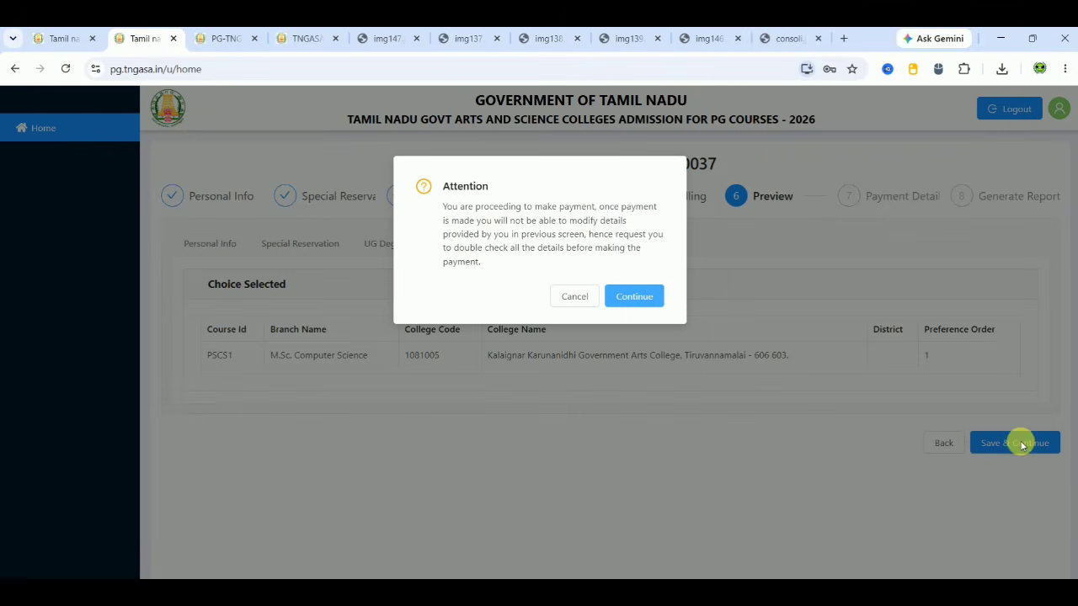
click(643, 295)
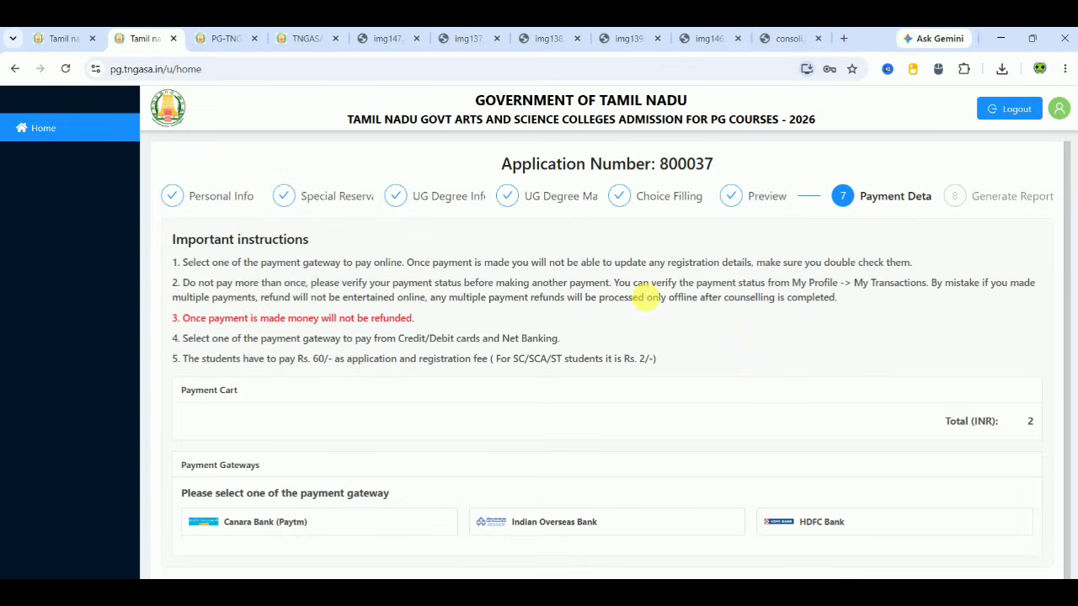
Step: Pay the Rs. 2 application fee through the Canara Bank (Paytm) gateway
scroll(758, 383, down, 1)
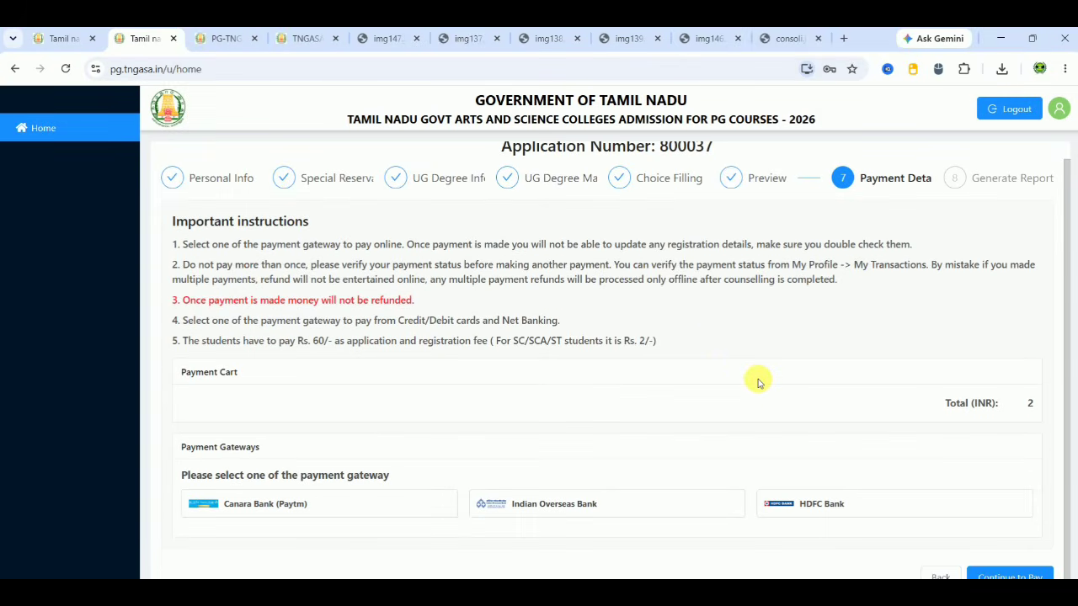
click(258, 504)
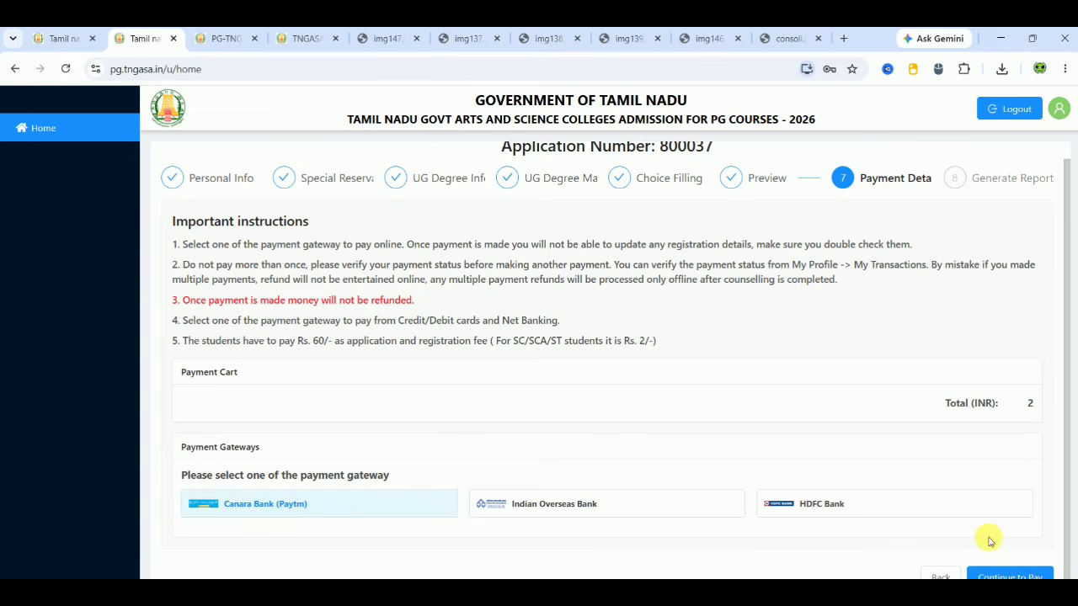
click(1023, 574)
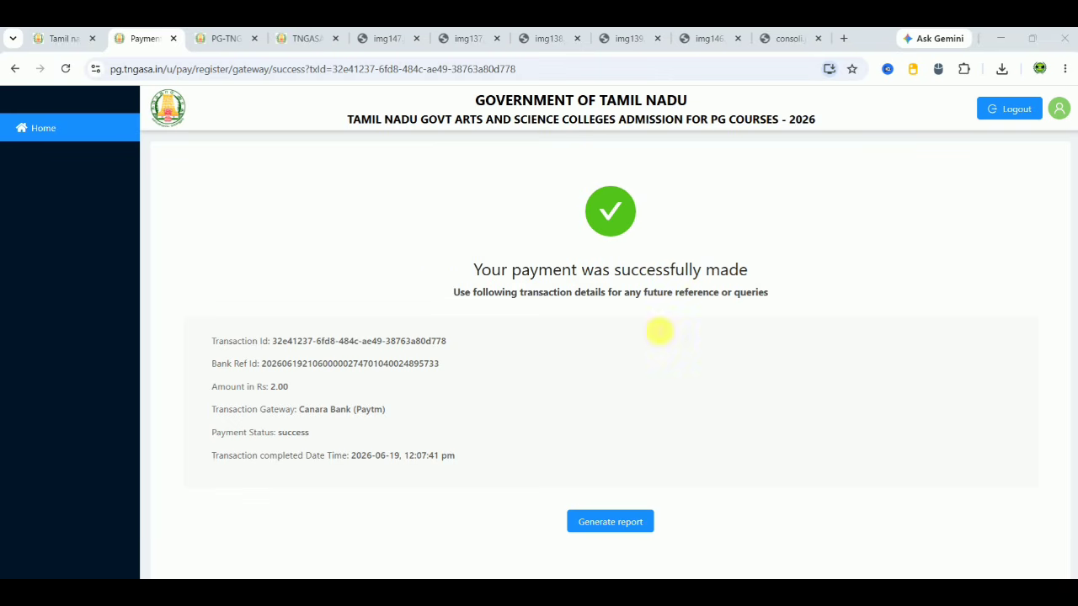
click(611, 520)
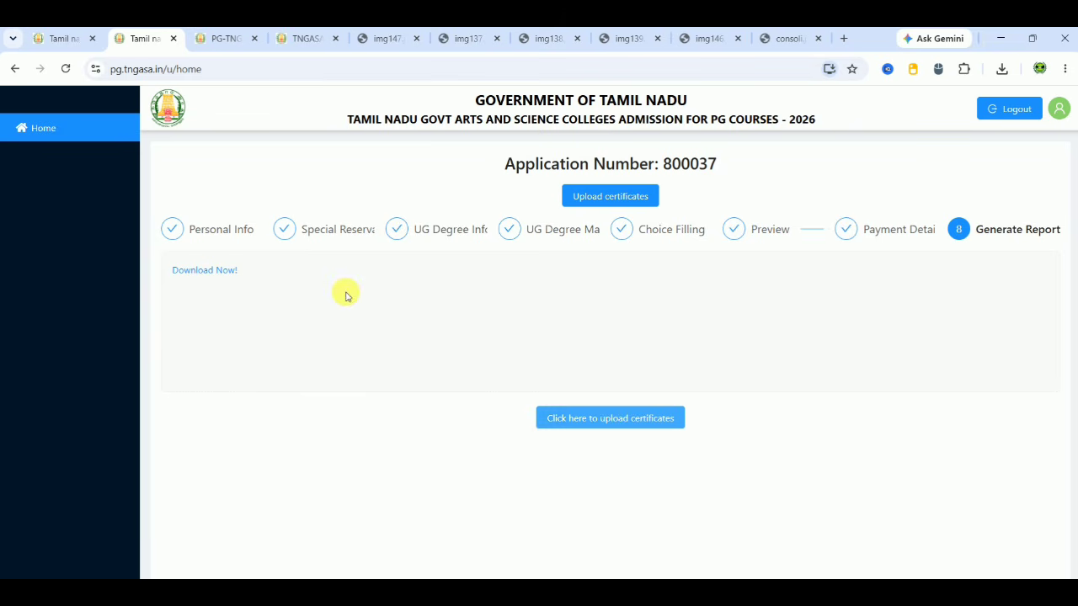
click(220, 272)
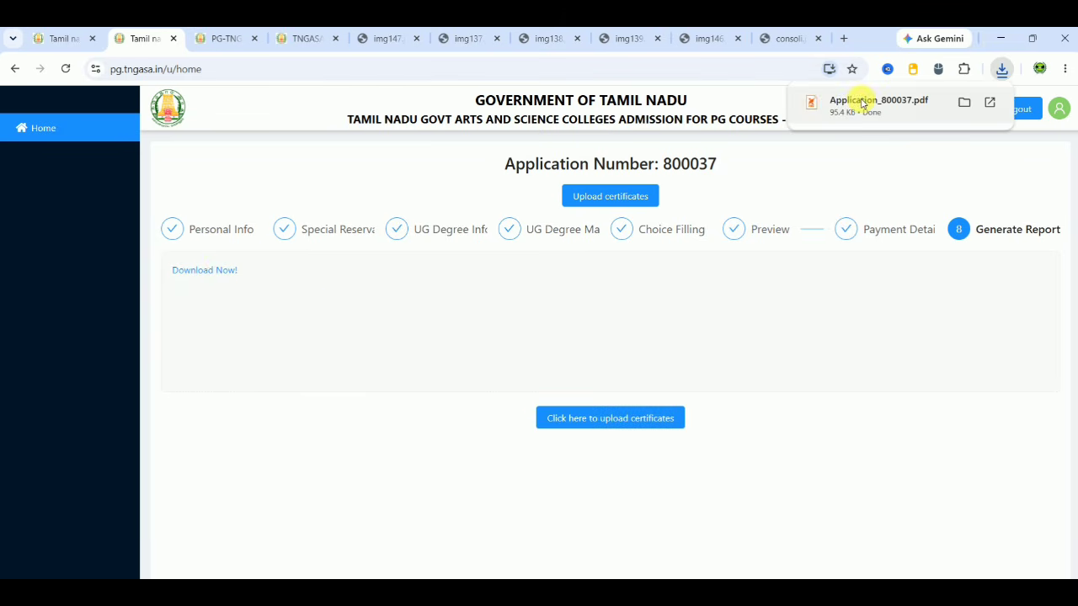
click(862, 103)
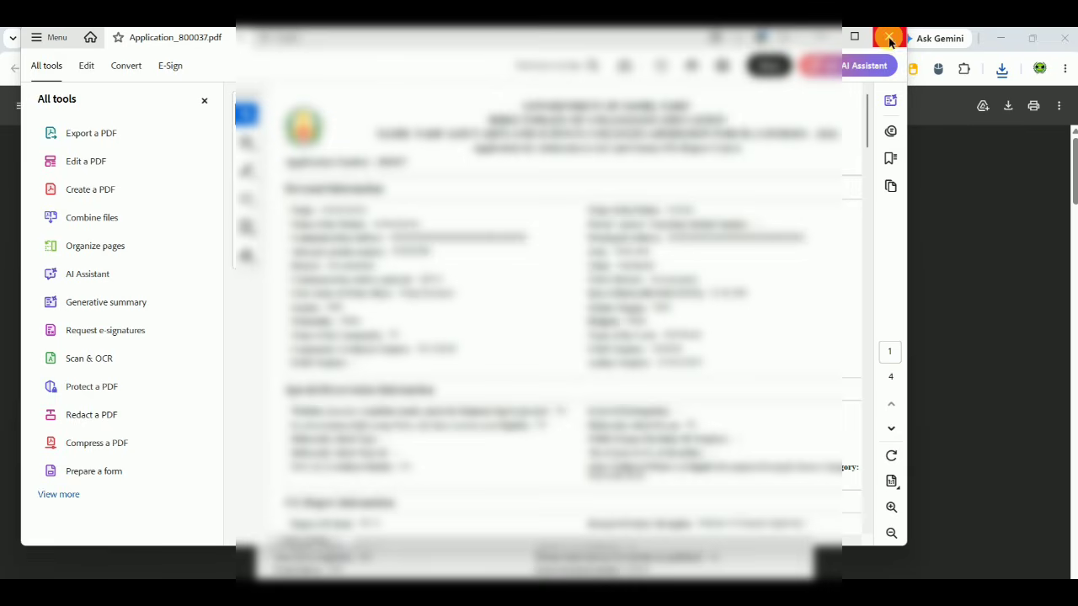
click(889, 40)
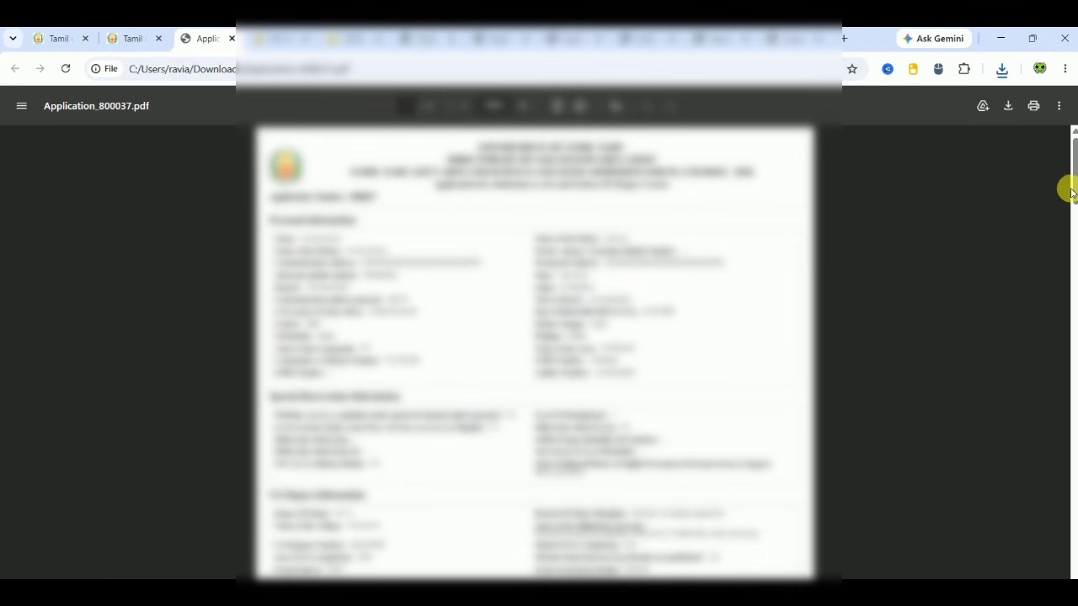
scroll(1066, 221, down, 2)
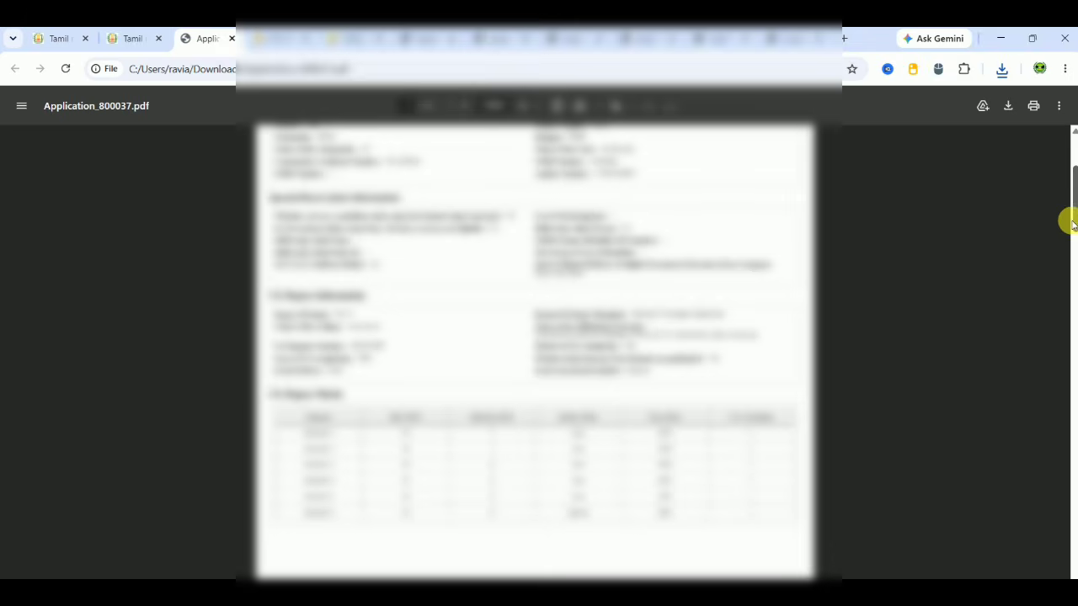
scroll(1066, 250, down, 5)
scroll(1057, 332, up, 1)
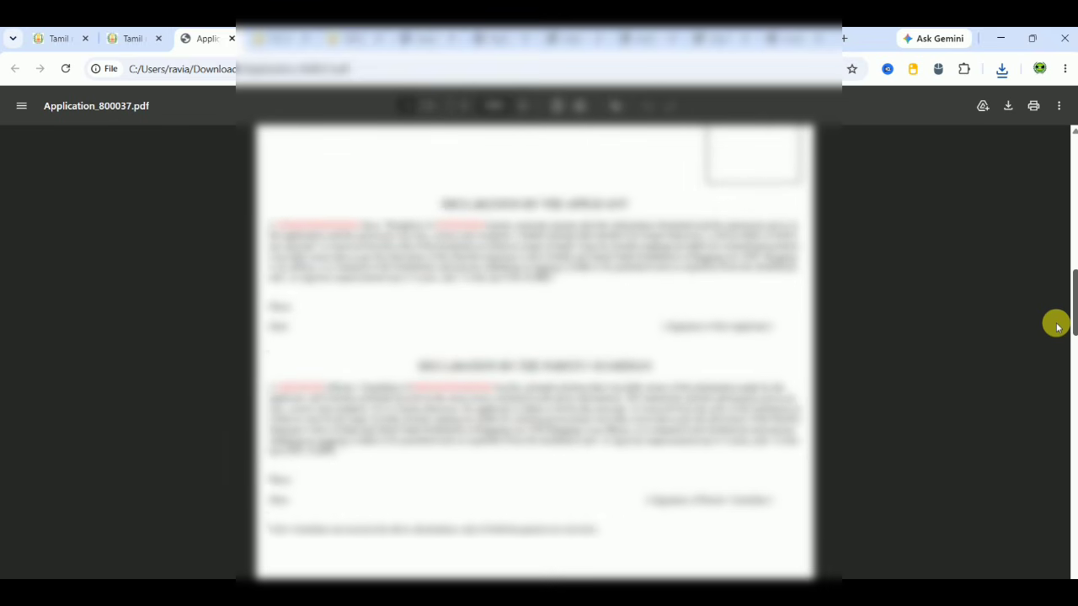
scroll(1057, 327, up, 1)
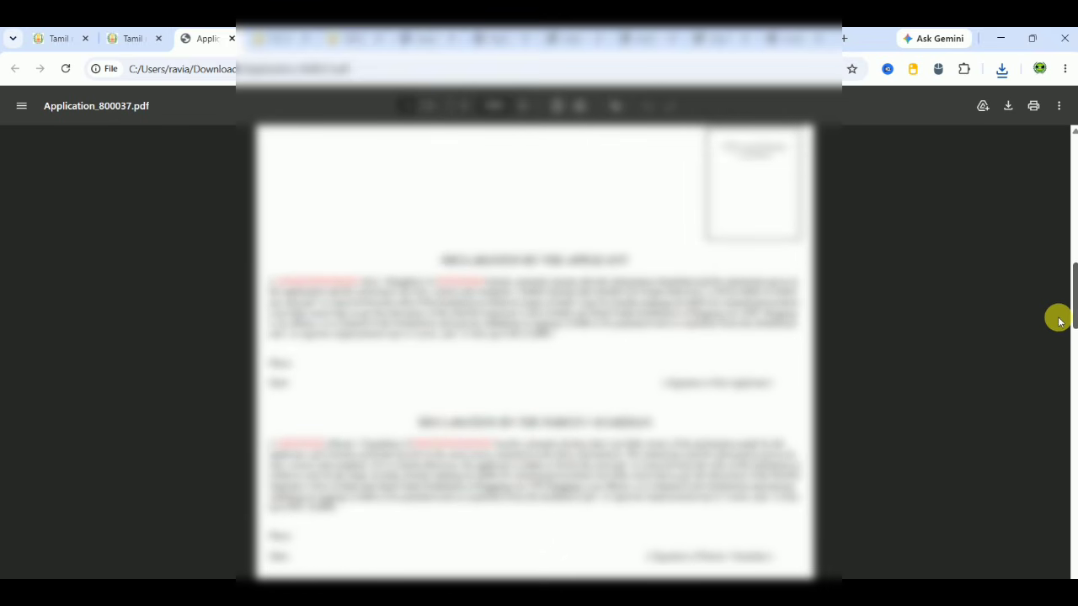
Step: Read down to the list of original certificates, then return to the pg.tngasa.in tab
drag(1059, 322, 1060, 322)
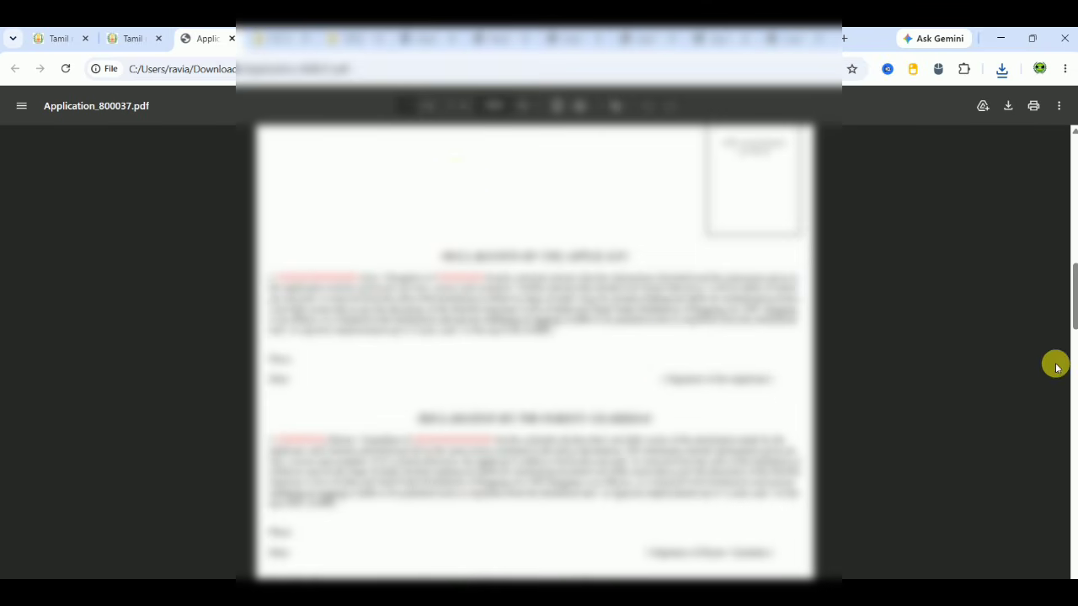
click(1074, 393)
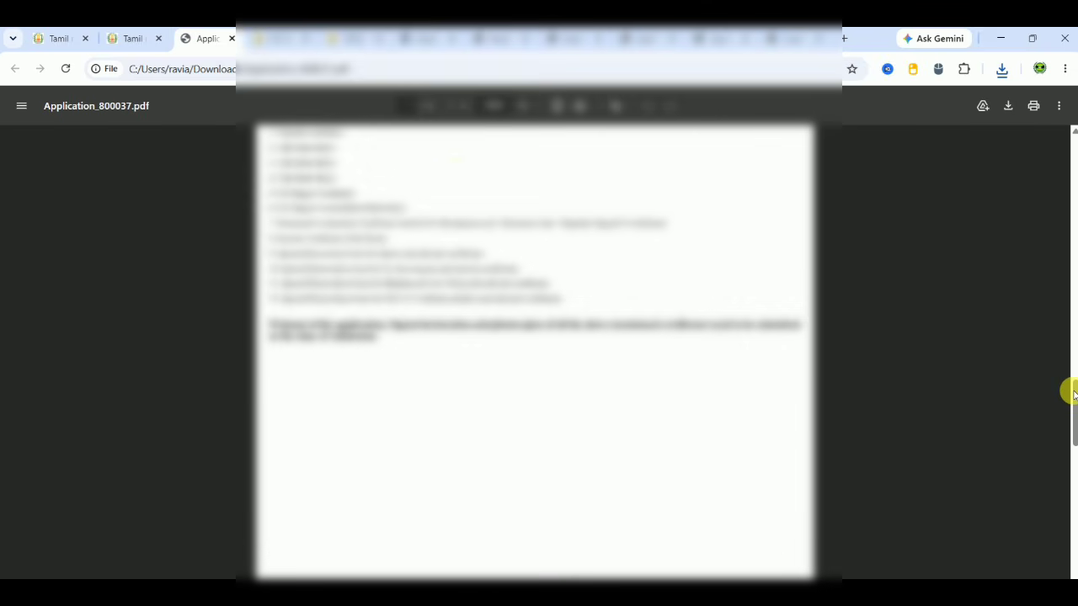
drag(1069, 392, 1071, 365)
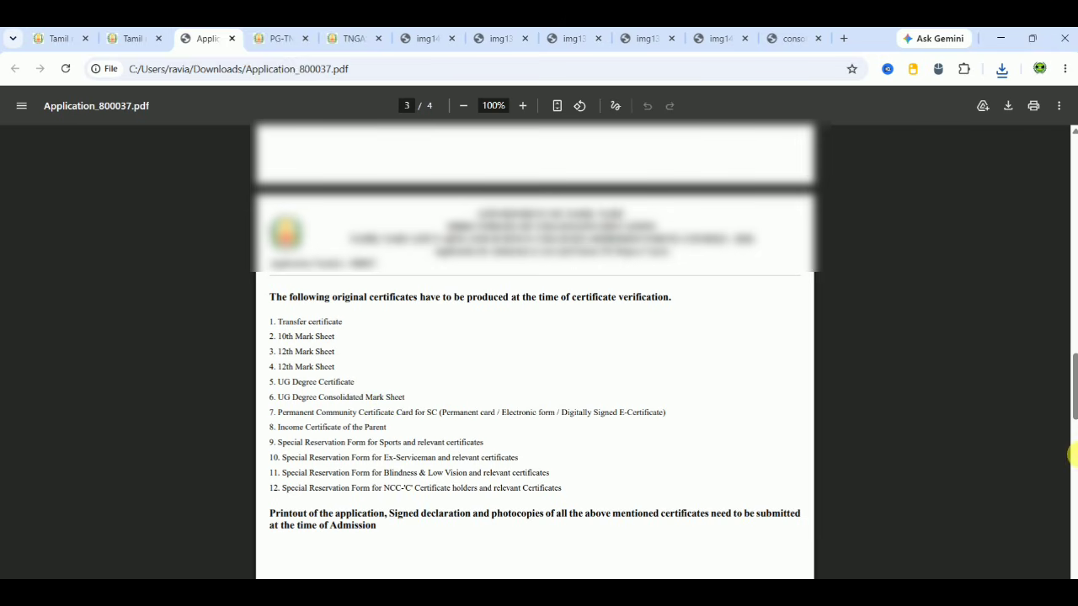
click(1070, 505)
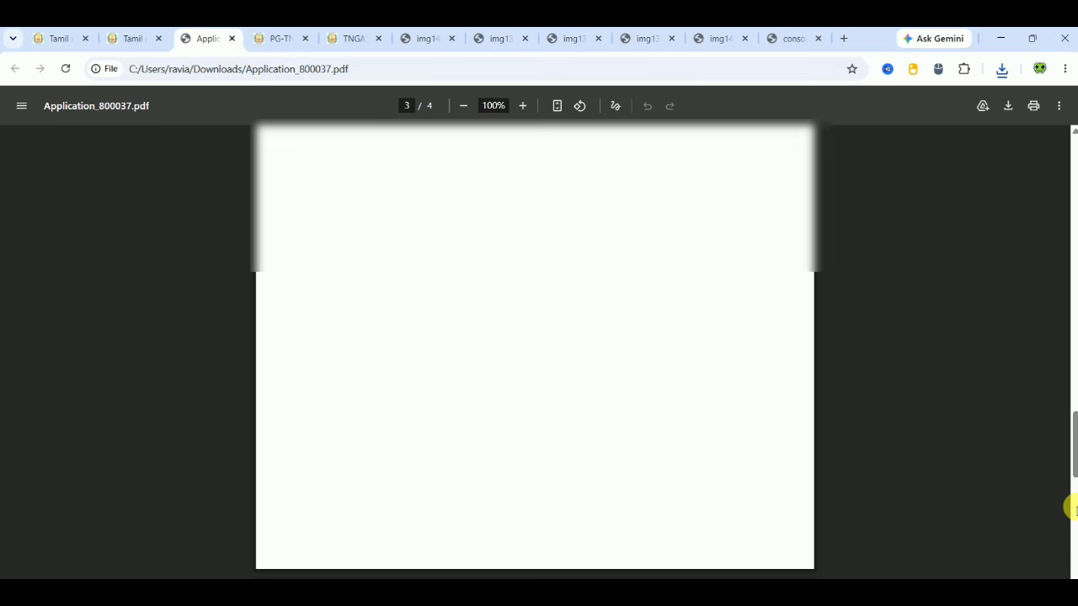
click(118, 39)
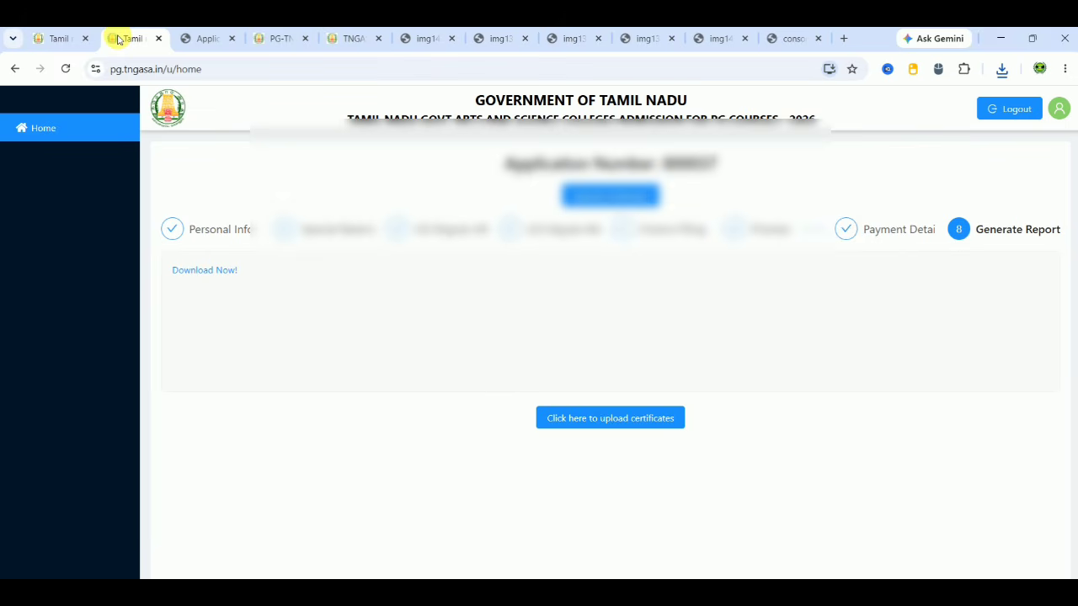
click(623, 421)
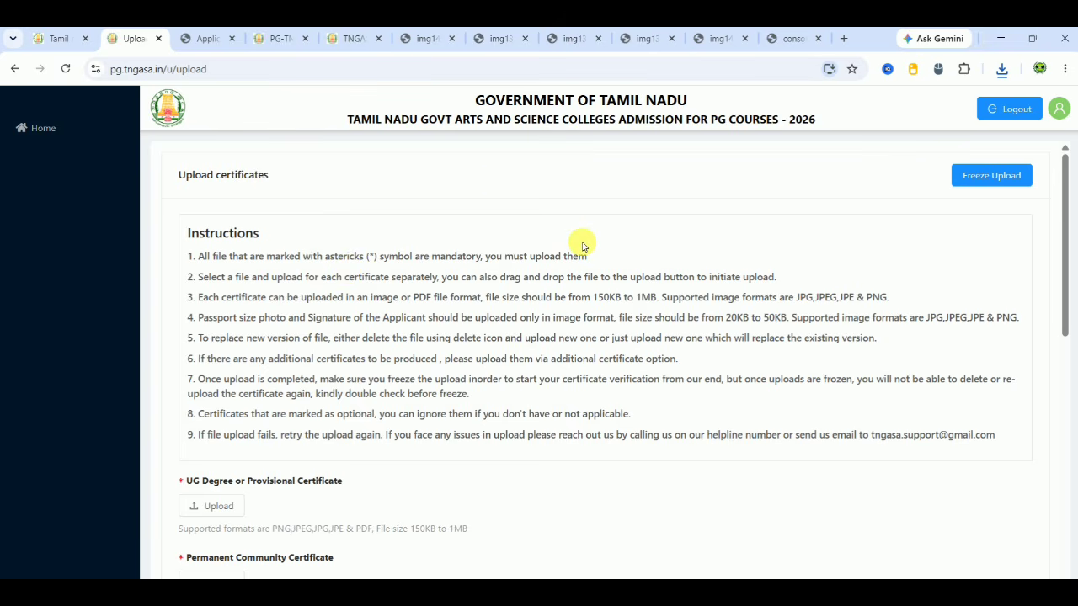
scroll(582, 244, down, 3)
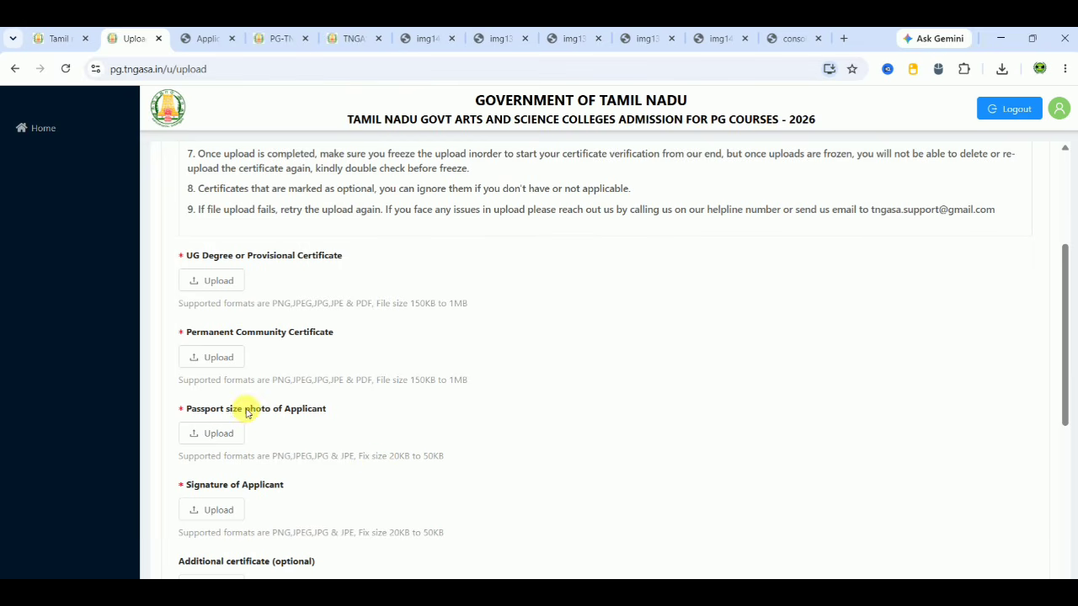
scroll(601, 455, down, 2)
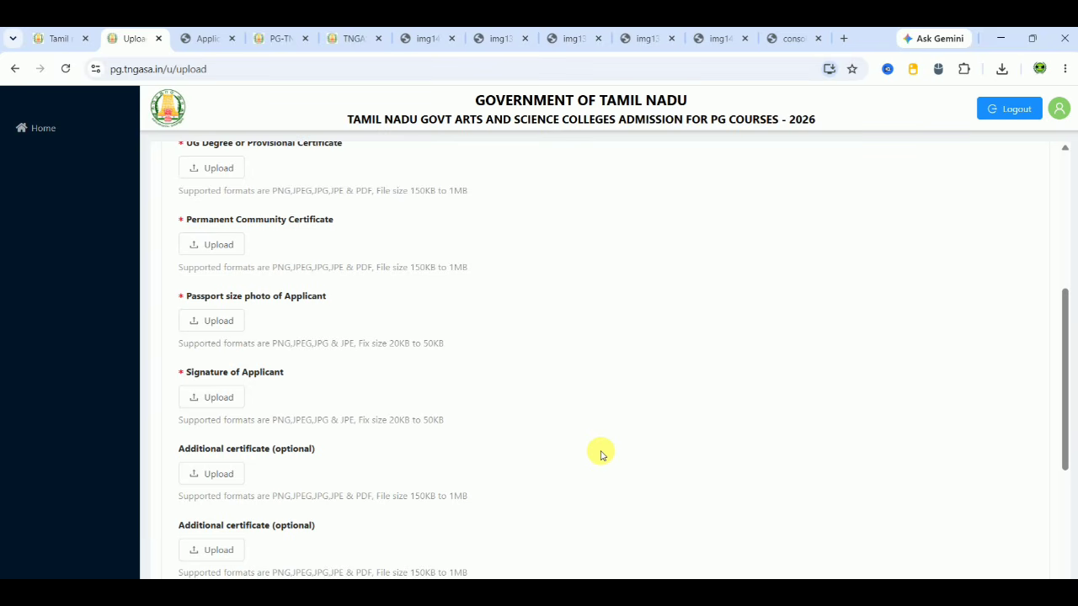
scroll(601, 454, down, 5)
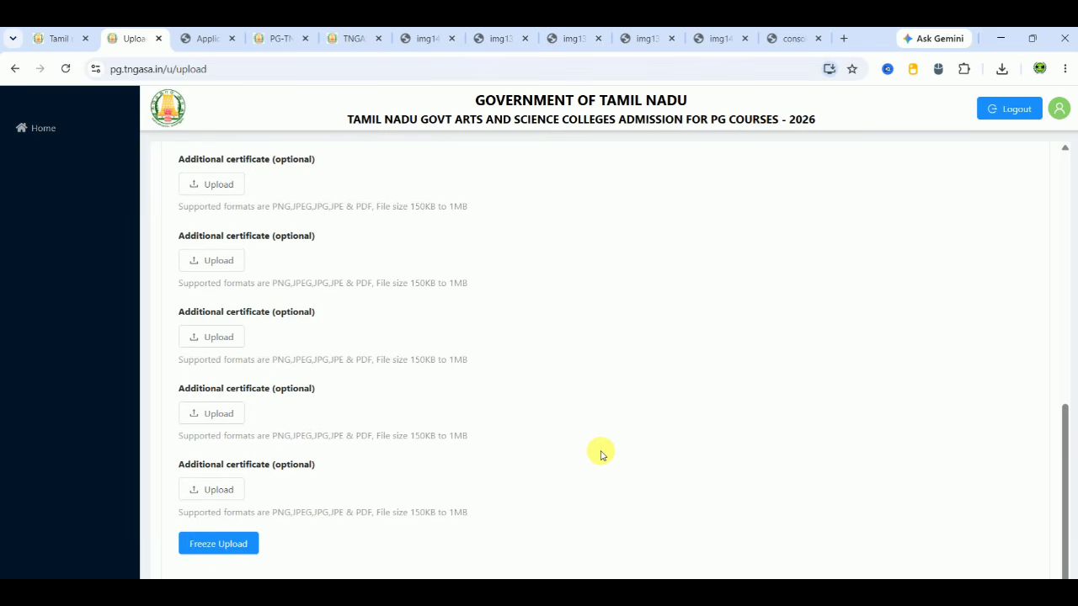
scroll(601, 455, up, 8)
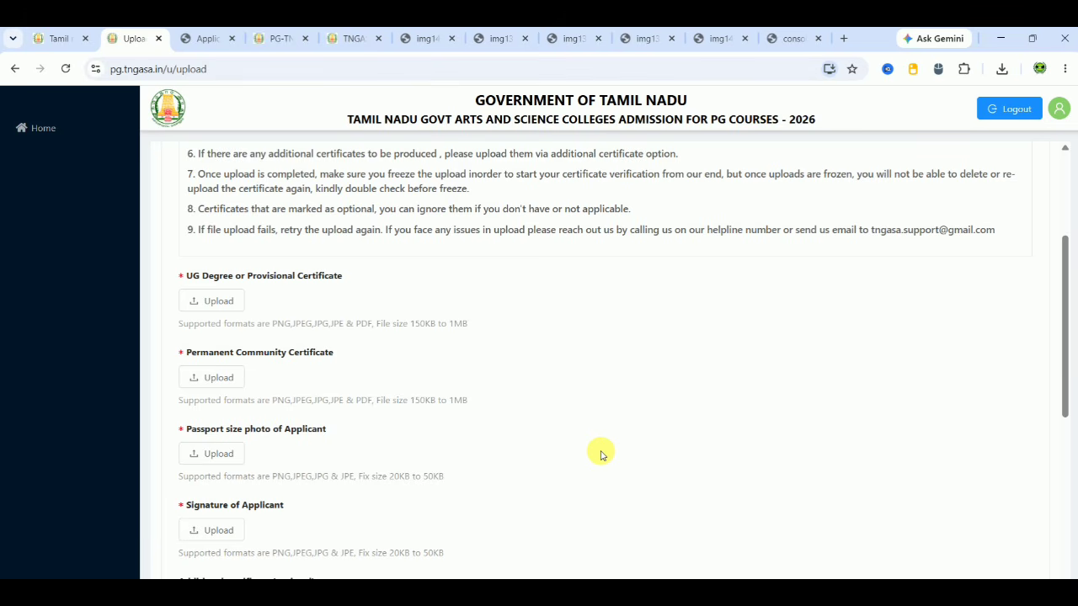
click(1065, 562)
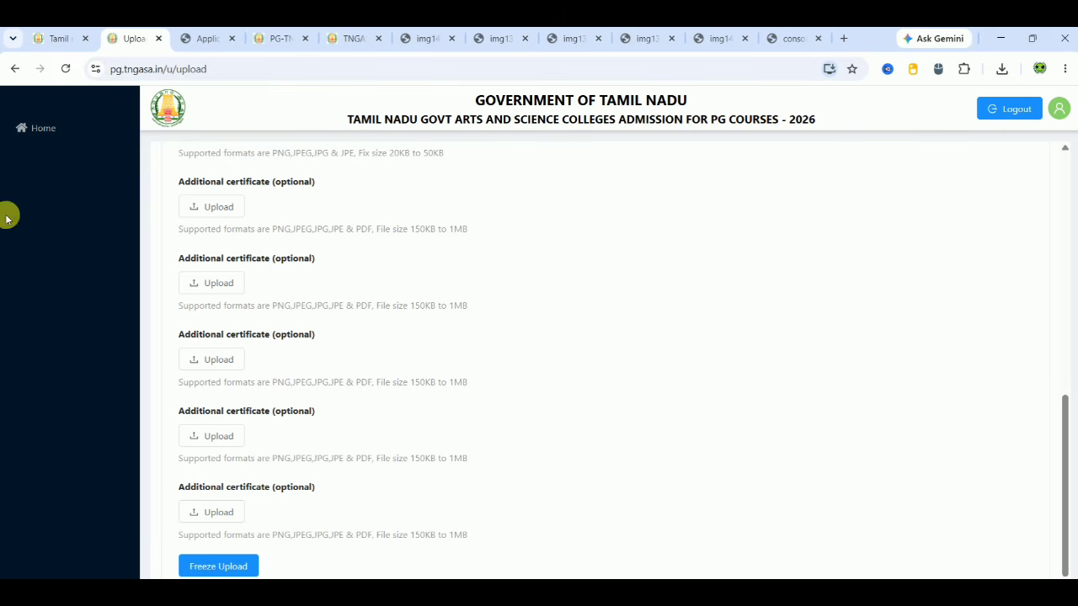
click(38, 128)
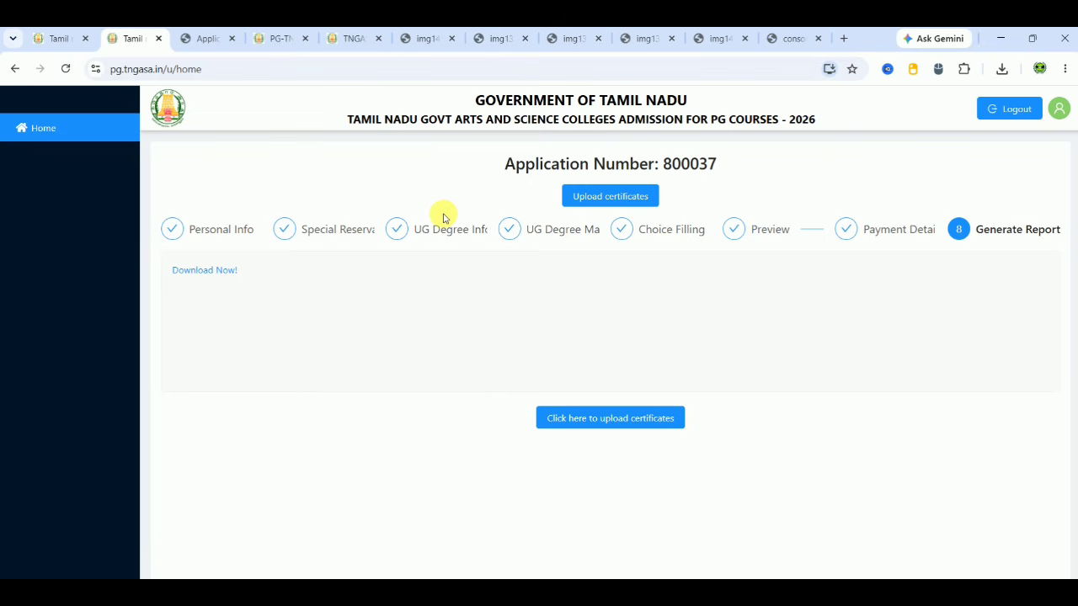
click(41, 35)
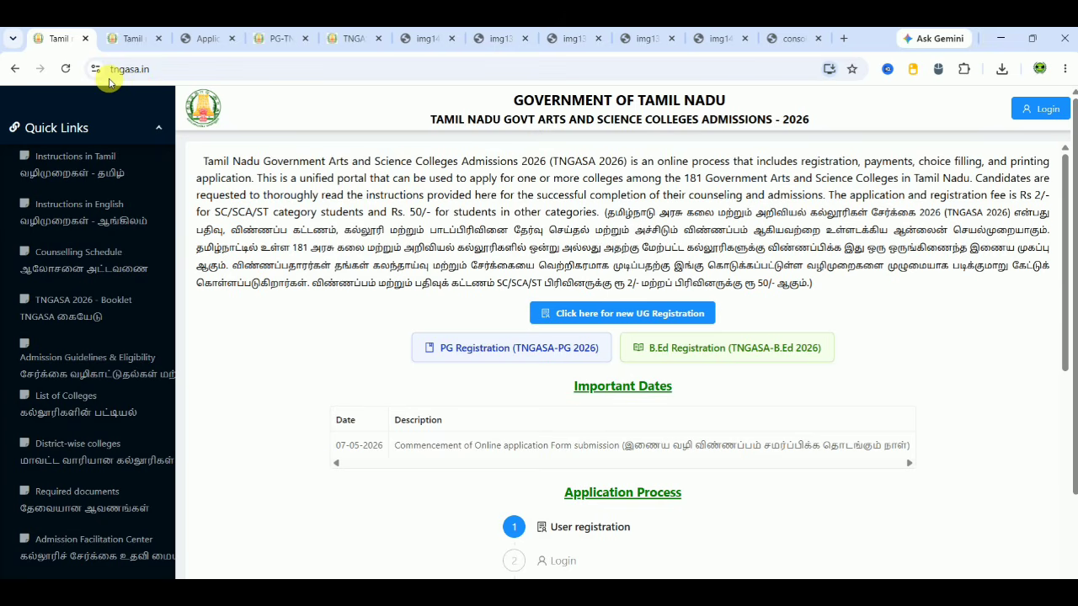
click(125, 38)
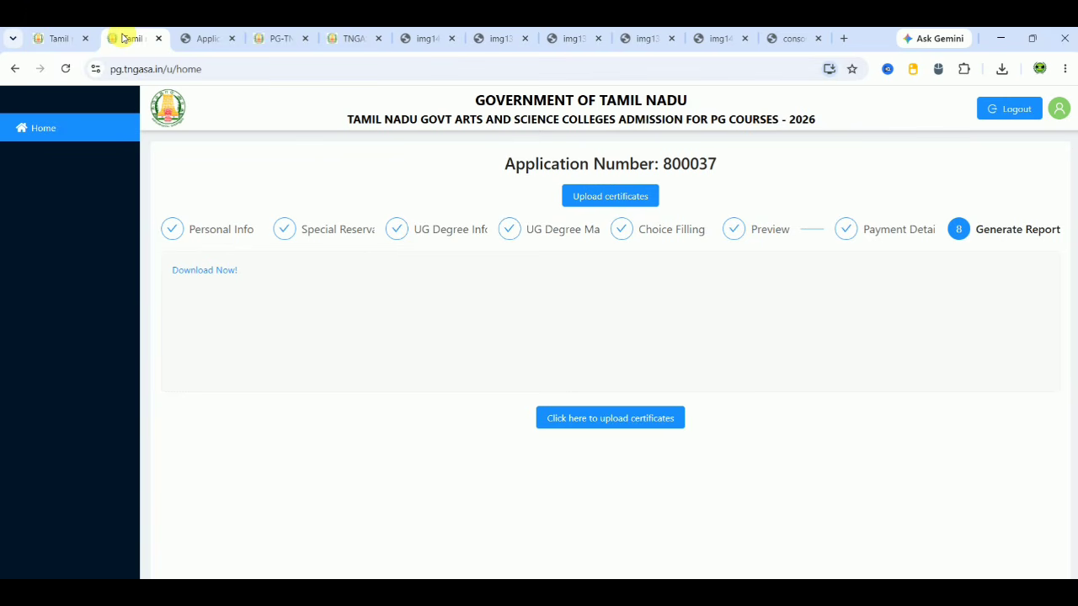